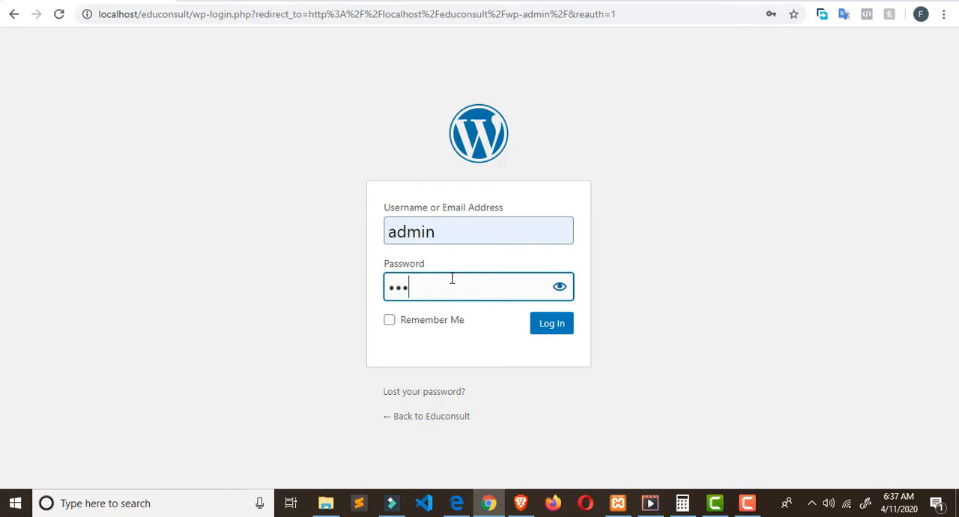
# Step: Enter the account password and log in to the Educonsult WordPress admin
pyautogui.write('m')
pyautogui.press('BackSpace')
pyautogui.press('BackSpace')
pyautogui.press('BackSpace')
pyautogui.write('23')
pyautogui.click(539, 325)
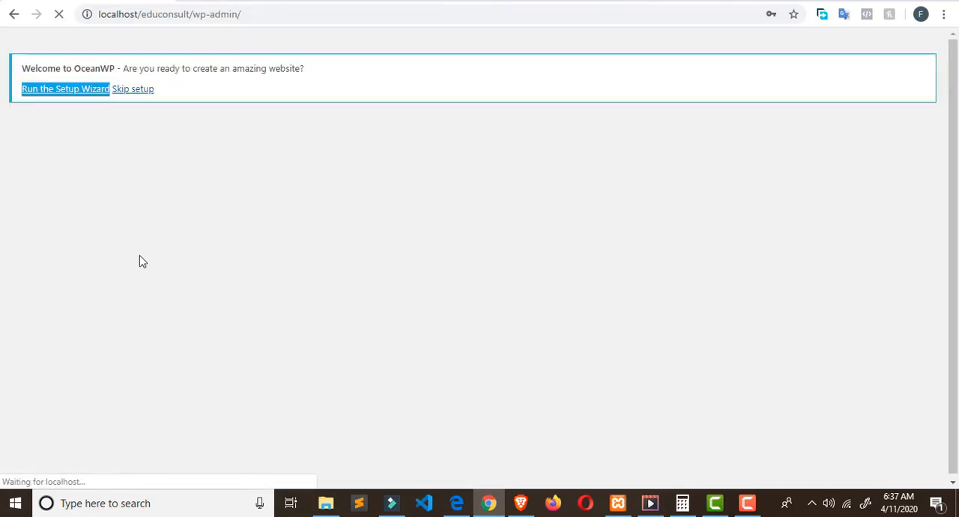
# Step: Log out of the WordPress admin and log back in with the account password
pyautogui.moveTo(902, 41)
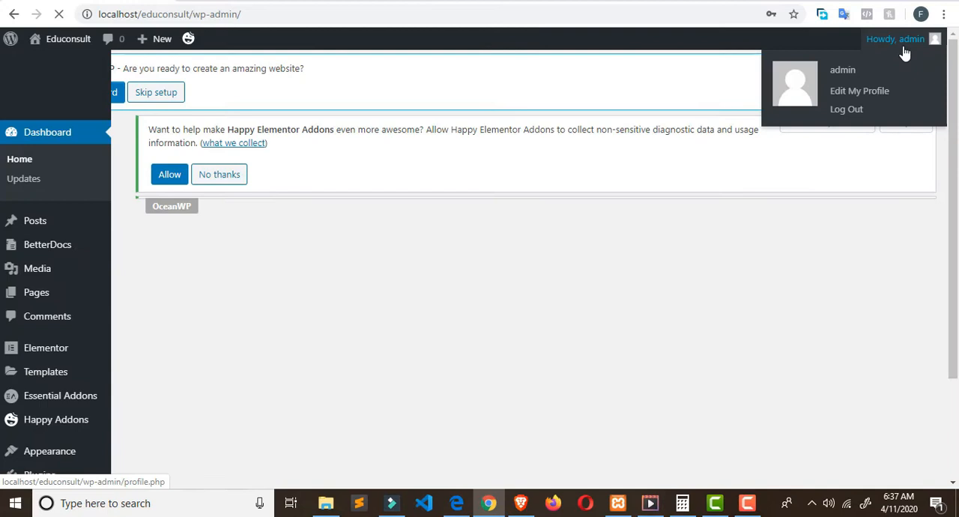
pyautogui.click(848, 116)
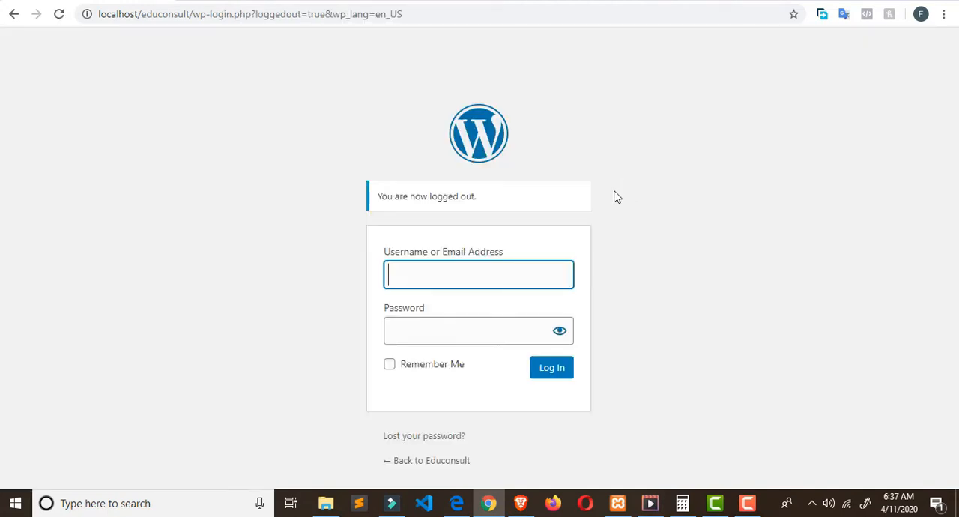
pyautogui.click(476, 278)
pyautogui.click(473, 310)
pyautogui.click(472, 335)
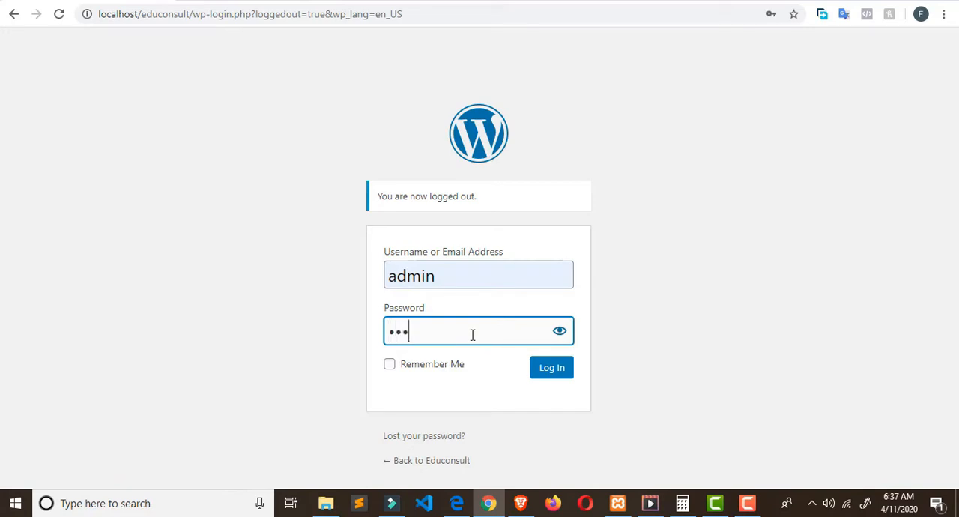
pyautogui.click(549, 378)
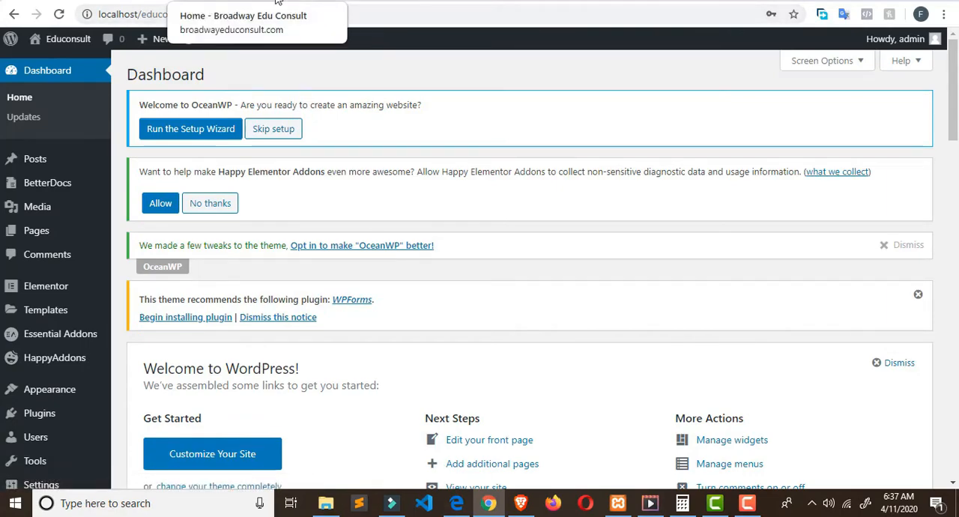
# Step: Open the Home page from the list of all pages for editing with Elementor
pyautogui.click(271, 2)
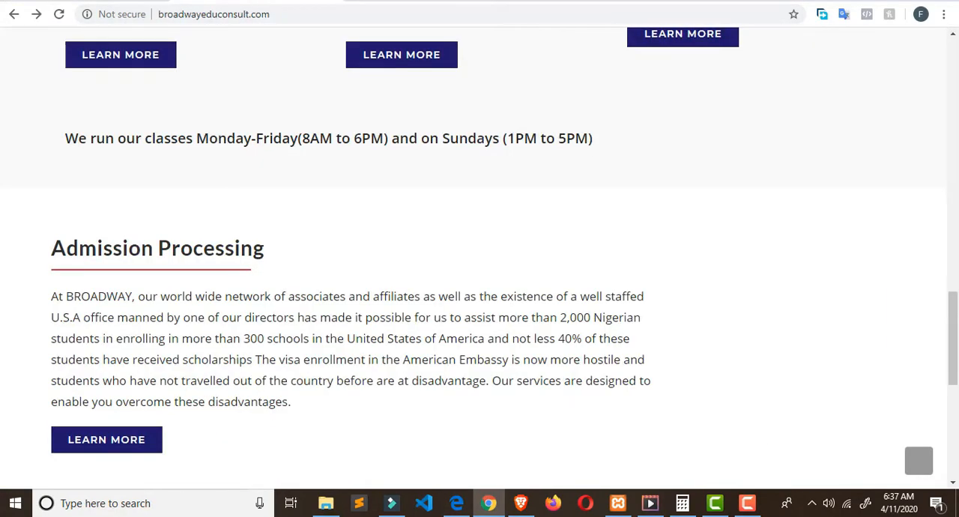
pyautogui.click(135, 2)
pyautogui.scroll(-2, 400, 167)
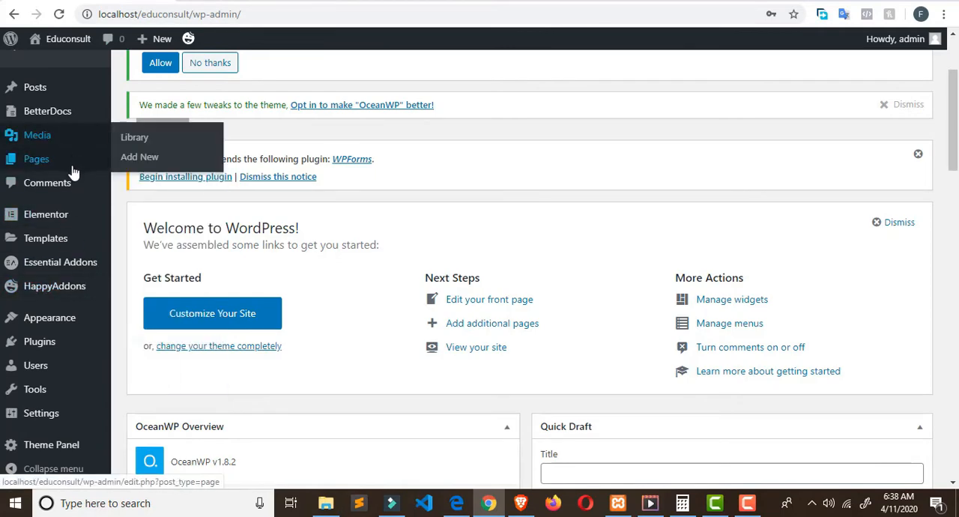
pyautogui.click(145, 170)
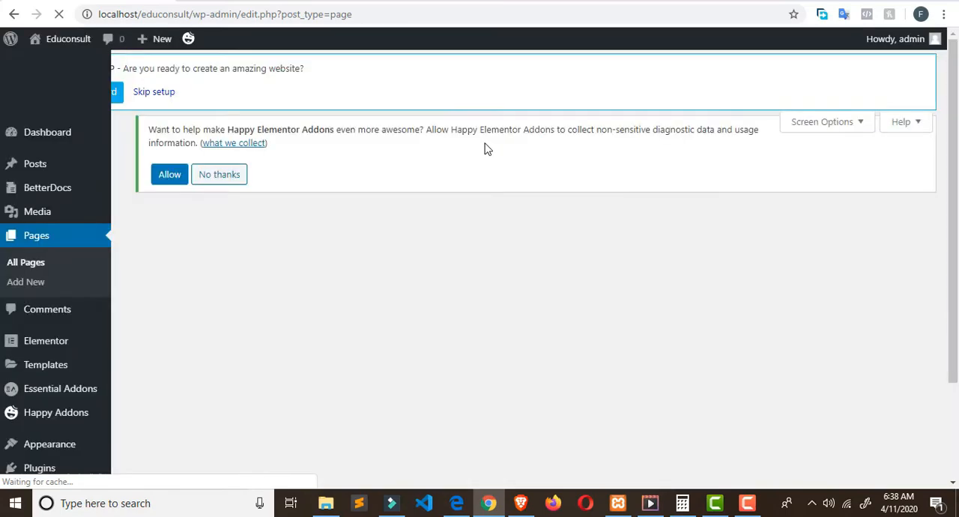
pyautogui.scroll(-4, 471, 151)
pyautogui.scroll(1, 631, 220)
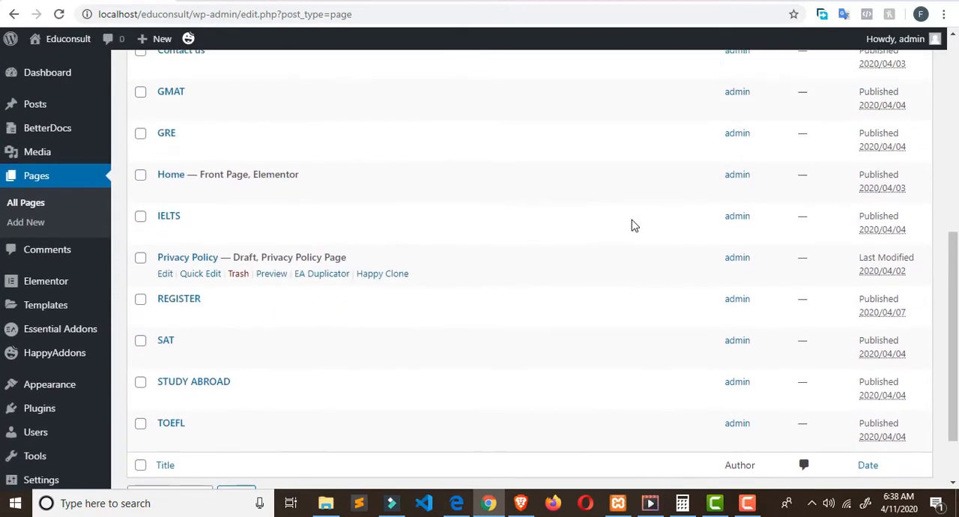
pyautogui.scroll(-2, 398, 193)
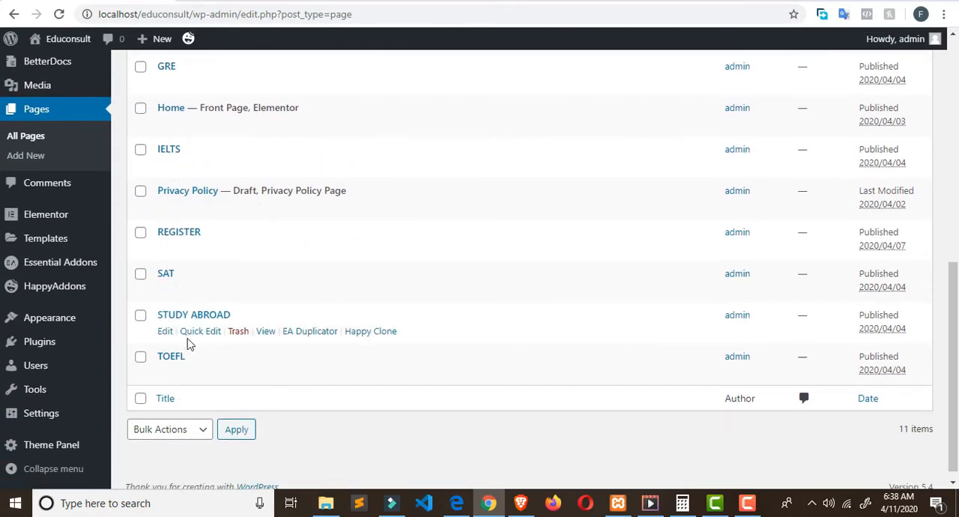
pyautogui.click(416, 127)
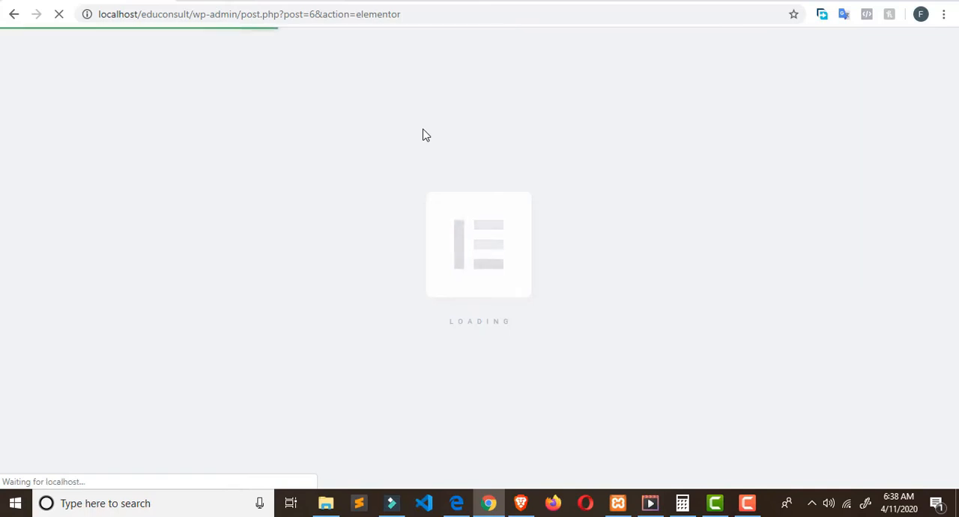
# Step: Compare the "Let's Prepare You For Success" section on the live Broadway Edu Consult site with its version in the Elementor editor
pyautogui.click(263, 0)
pyautogui.scroll(-6, 670, 240)
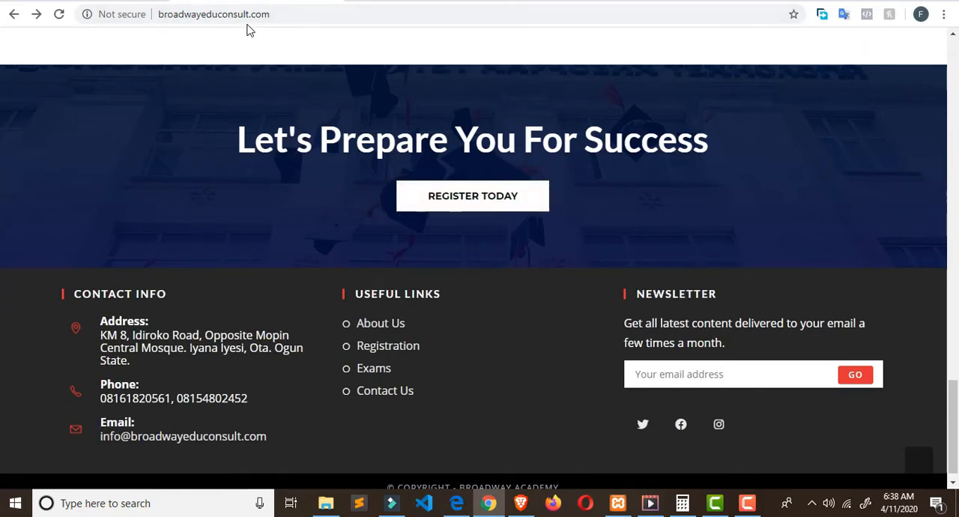
pyautogui.click(112, 3)
pyautogui.scroll(-9, 457, 210)
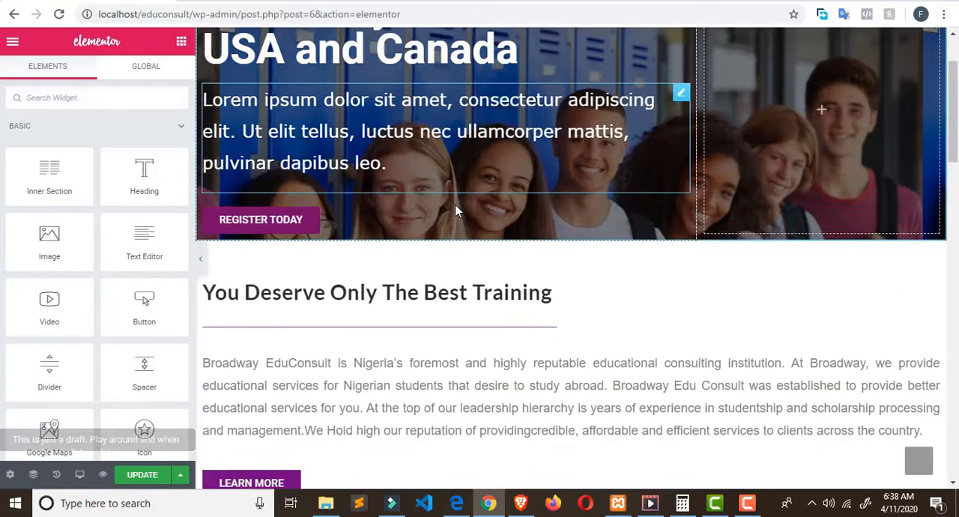
pyautogui.scroll(-10, 459, 213)
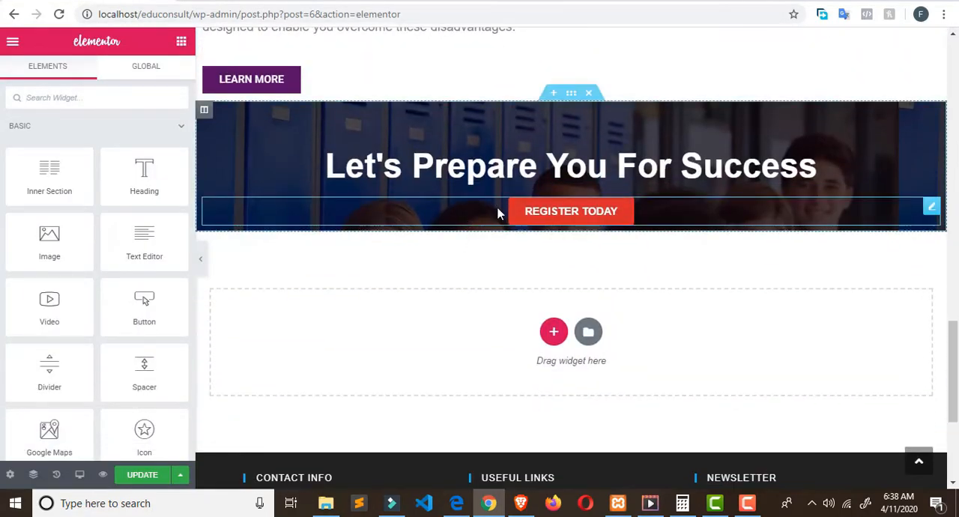
pyautogui.click(289, 1)
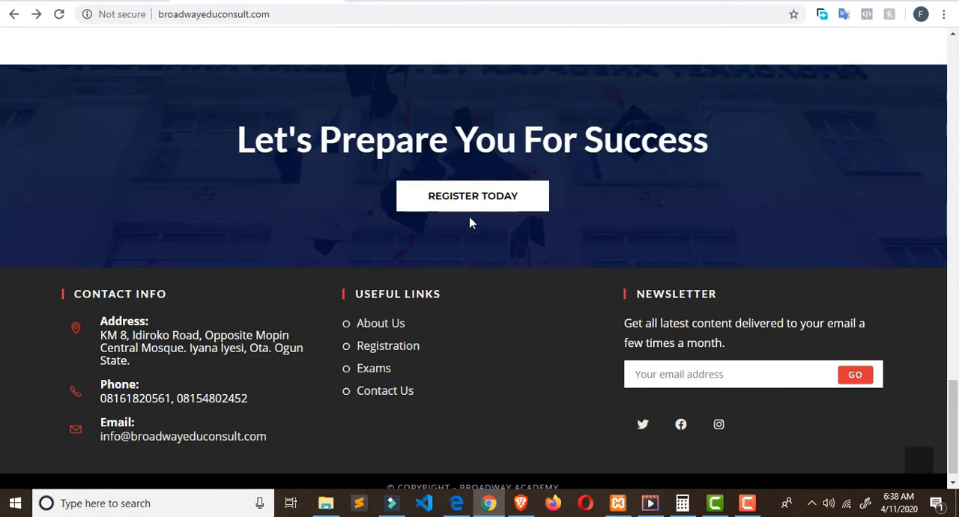
pyautogui.click(143, 2)
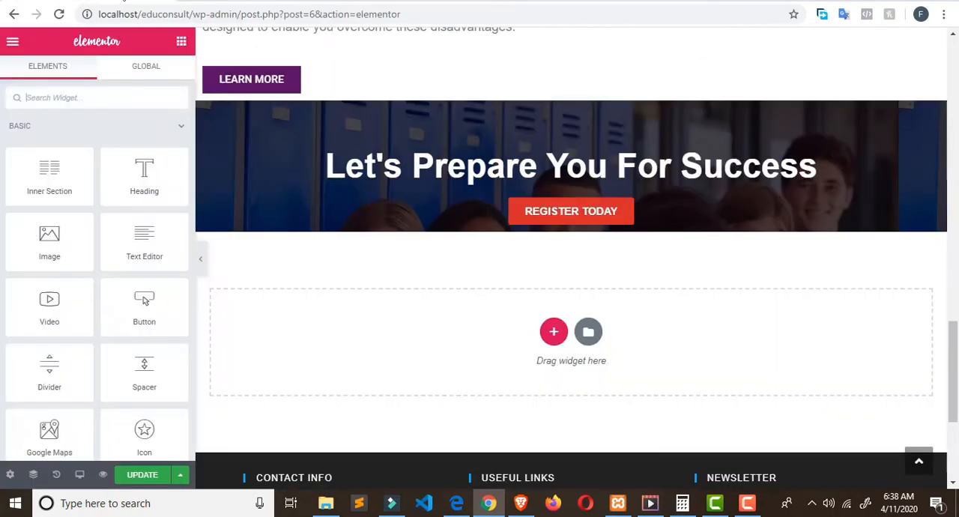
# Step: Open the advanced settings of the Register Today button under "Let's Prepare You For Success" and unlink its padding values
pyautogui.click(568, 224)
pyautogui.click(101, 85)
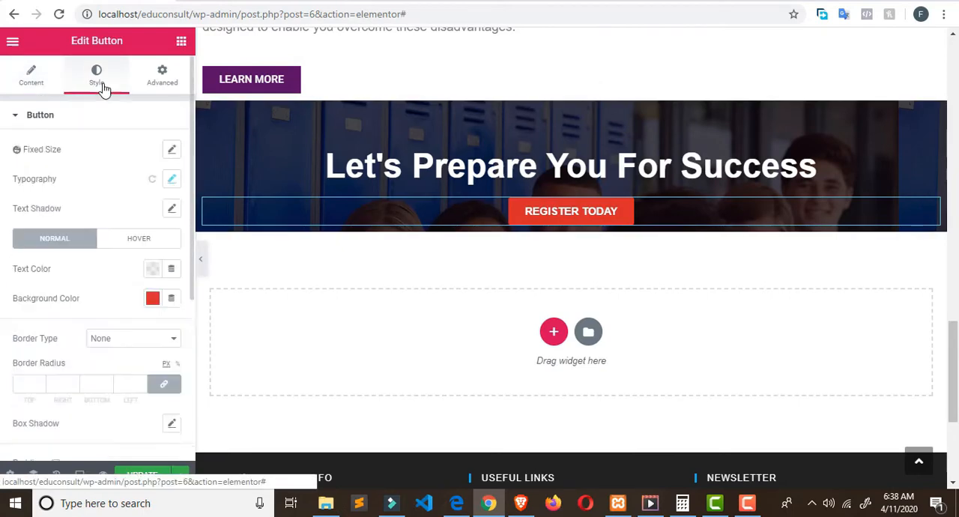
pyautogui.click(173, 87)
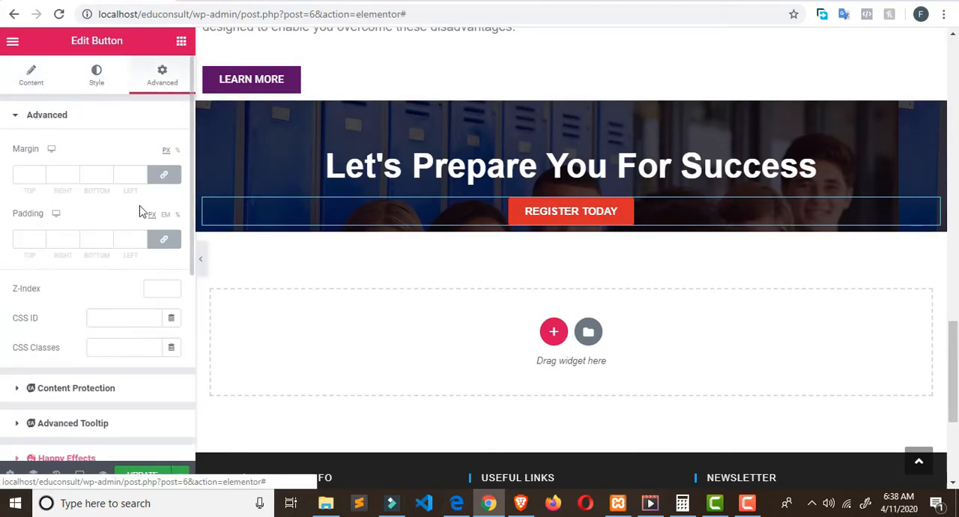
pyautogui.click(168, 241)
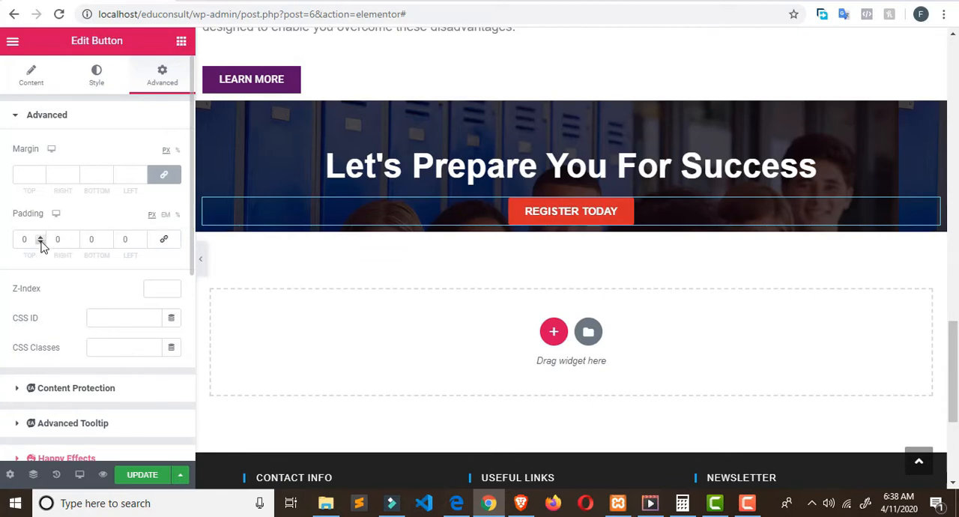
# Step: Try a left padding of 15 px on the Register Today button and reset it to 0
pyautogui.click(141, 243)
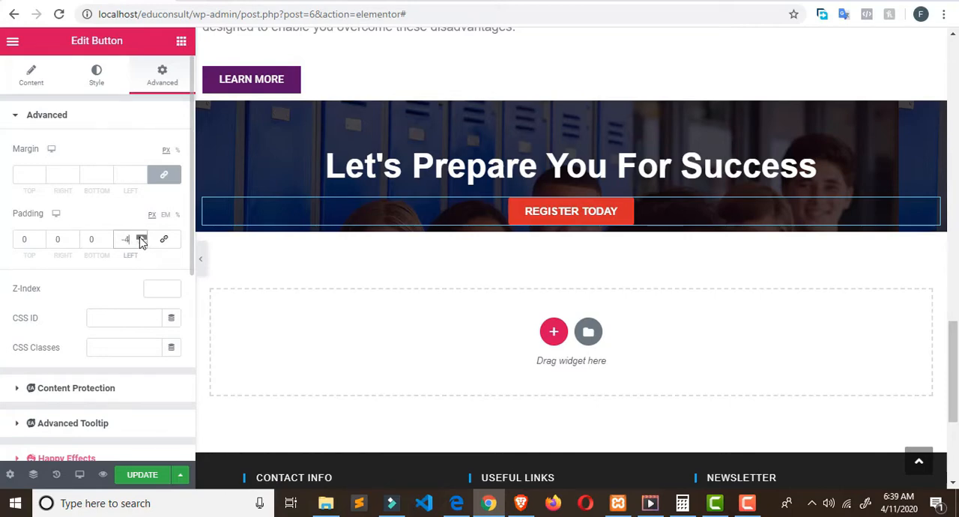
pyautogui.click(141, 239)
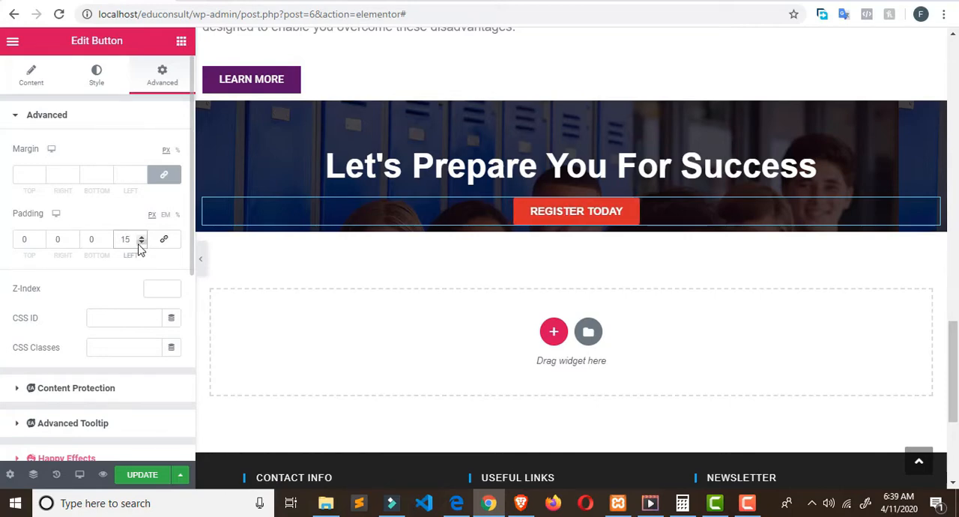
pyautogui.moveTo(134, 242); pyautogui.dragTo(102, 240)
pyautogui.write('0')
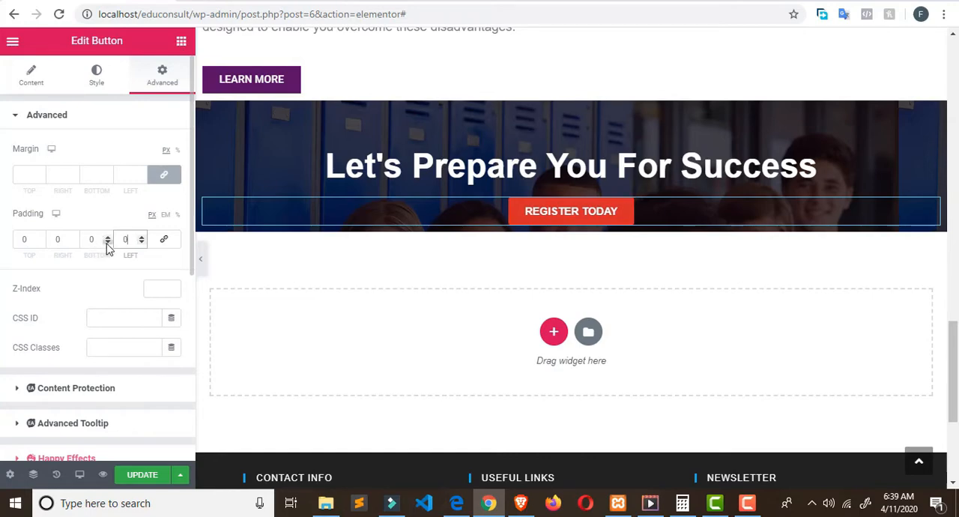
# Step: Set the Register Today button's bottom padding to 59 px
pyautogui.click(107, 243)
pyautogui.moveTo(107, 239); pyautogui.dragTo(107, 240)
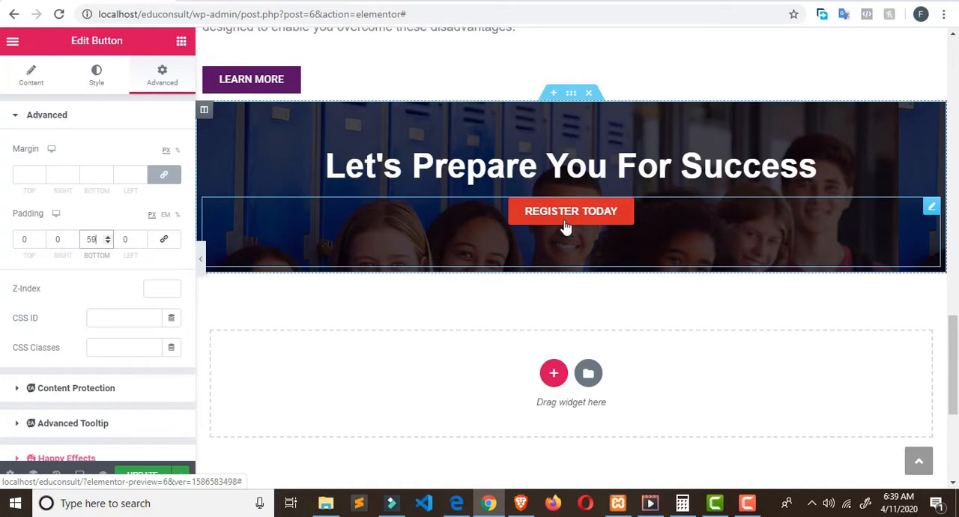
# Step: Set the Register Today button's hover animation to Bounce In and update the page
pyautogui.click(94, 82)
pyautogui.scroll(-2, 129, 176)
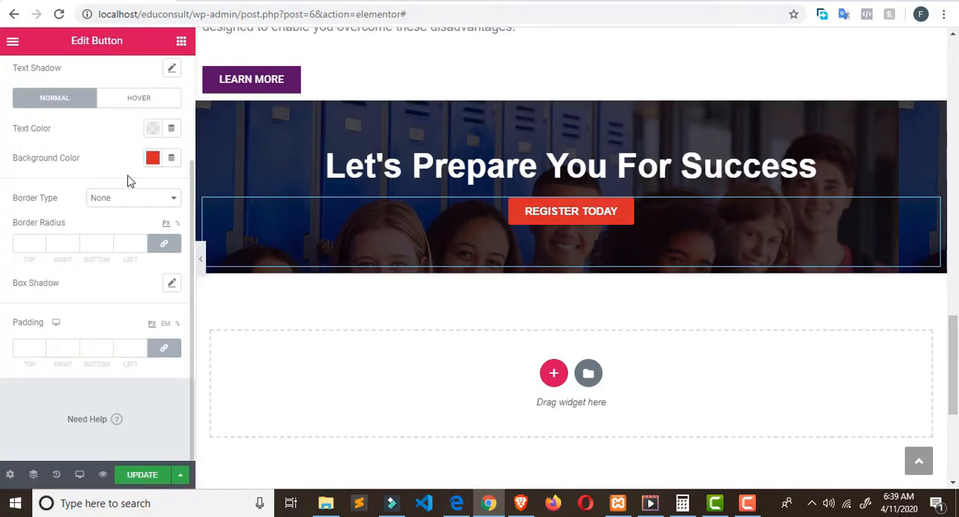
pyautogui.scroll(2, 128, 182)
pyautogui.click(16, 116)
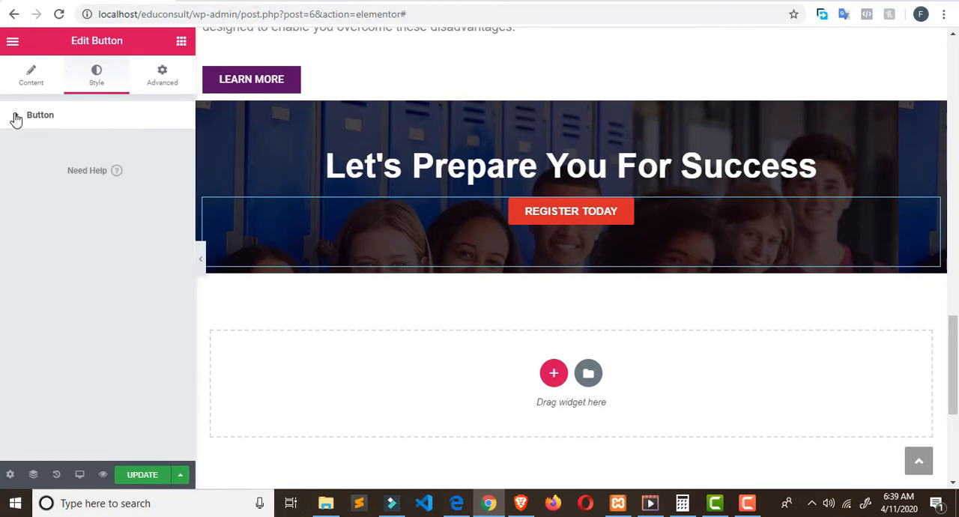
pyautogui.click(15, 117)
pyautogui.scroll(-1, 138, 265)
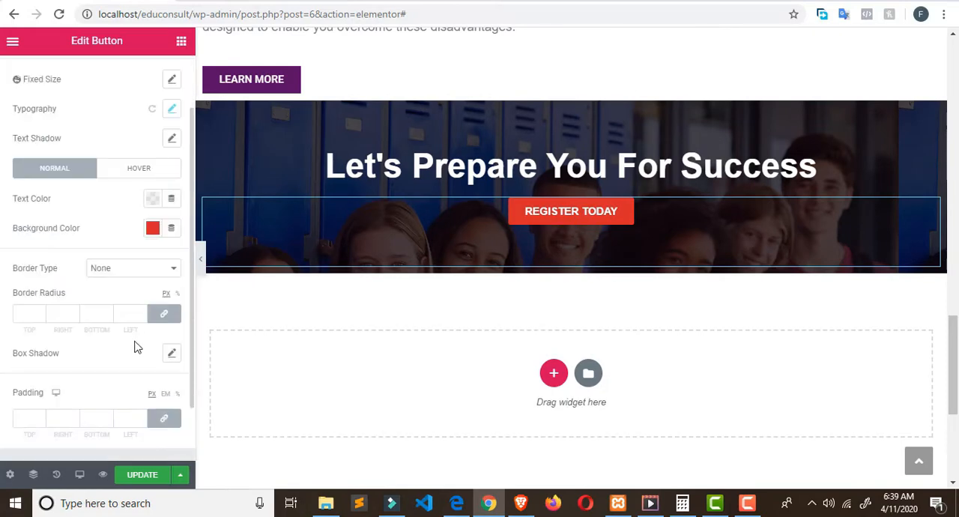
pyautogui.scroll(-1, 137, 344)
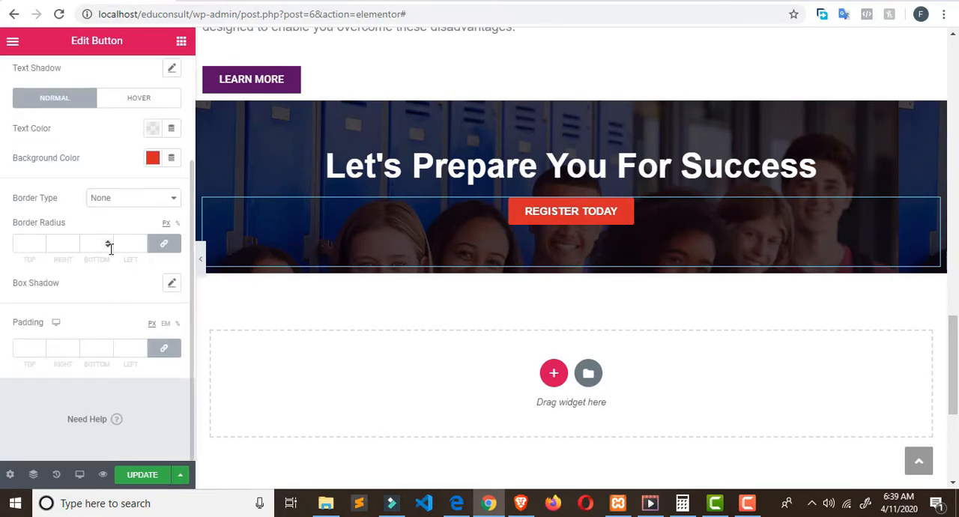
pyautogui.scroll(1, 110, 248)
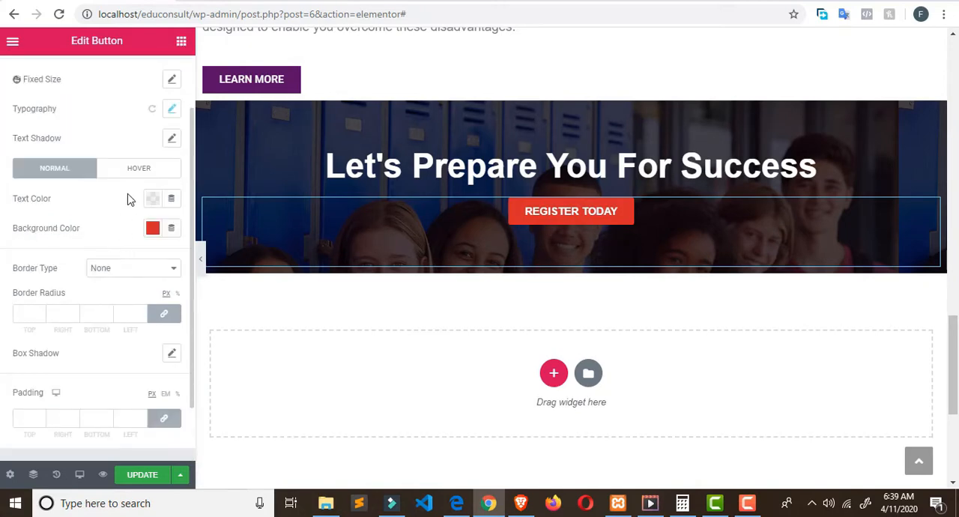
pyautogui.click(129, 173)
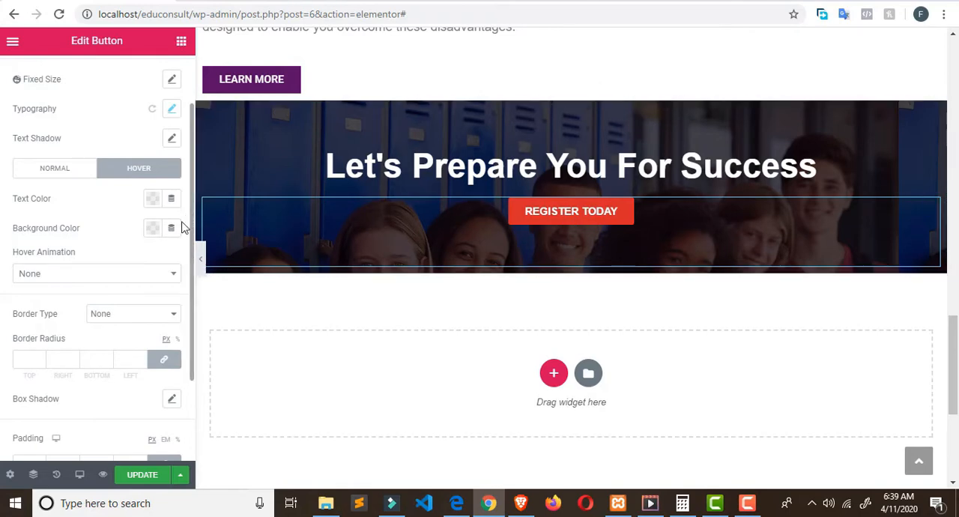
pyautogui.click(164, 275)
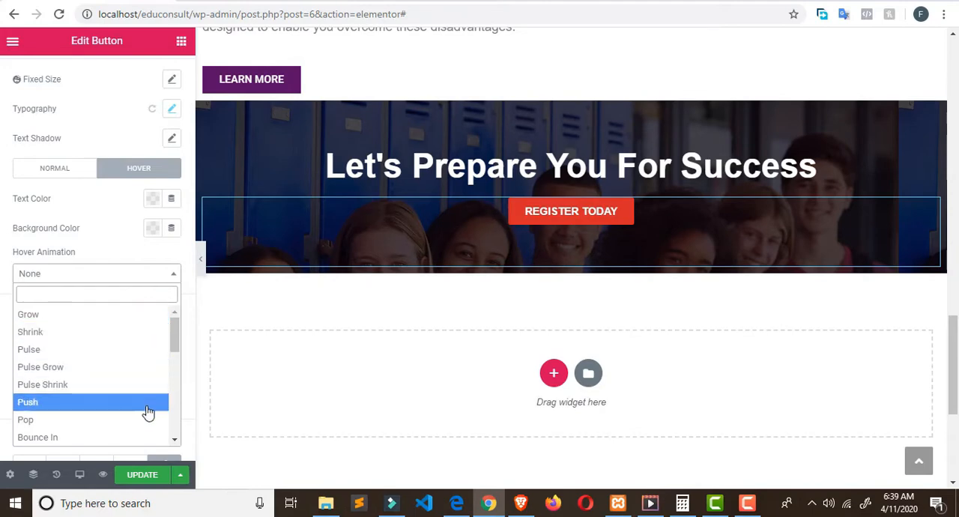
pyautogui.click(146, 437)
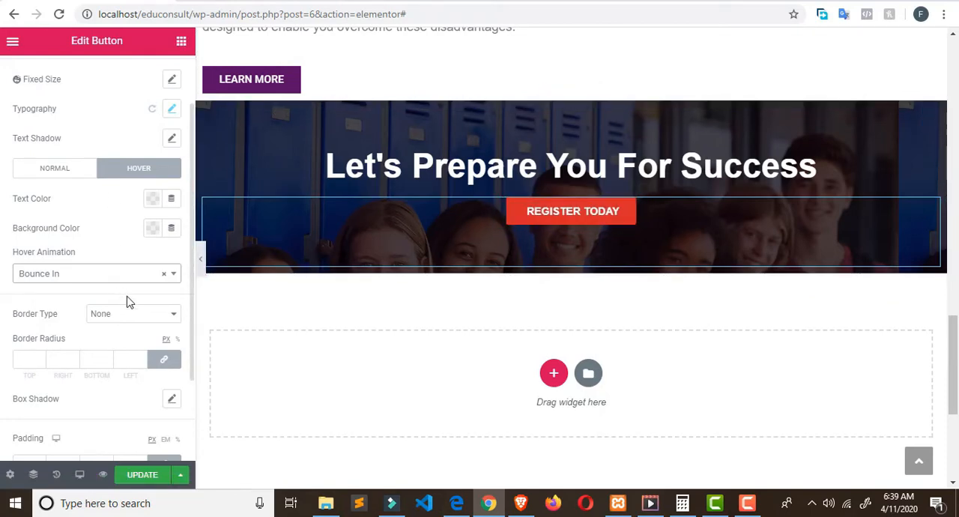
pyautogui.click(142, 475)
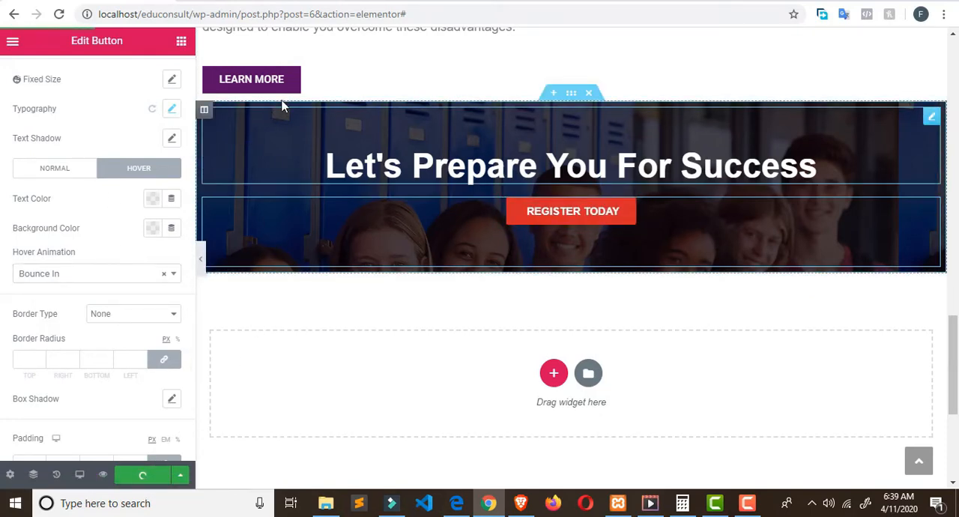
# Step: Exit the Elementor editor of the Home page to the WordPress dashboard
pyautogui.click(15, 475)
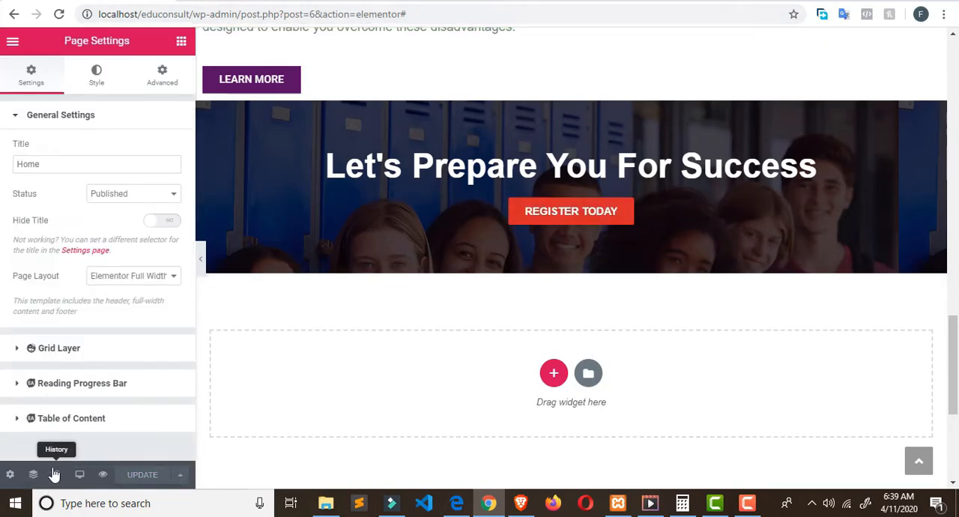
pyautogui.click(181, 41)
pyautogui.click(13, 42)
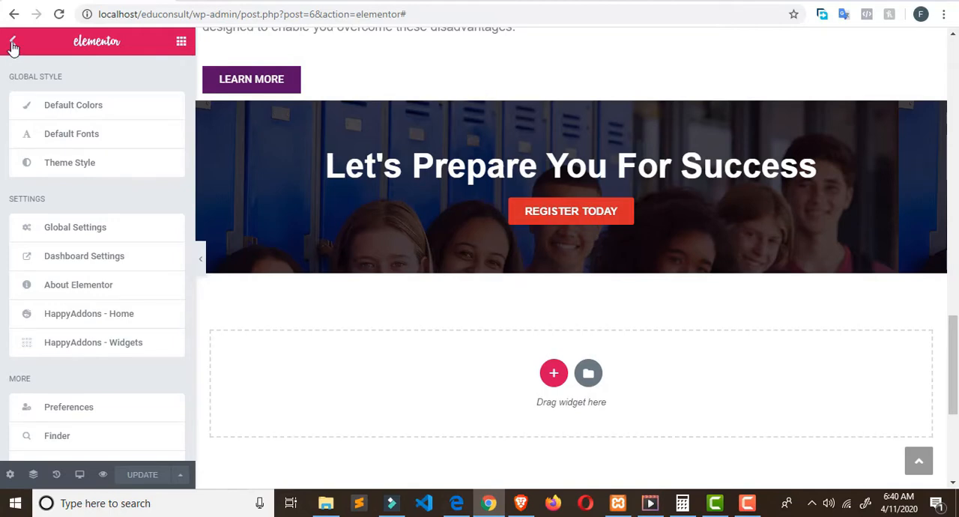
pyautogui.click(13, 47)
pyautogui.click(13, 42)
pyautogui.scroll(-1, 105, 248)
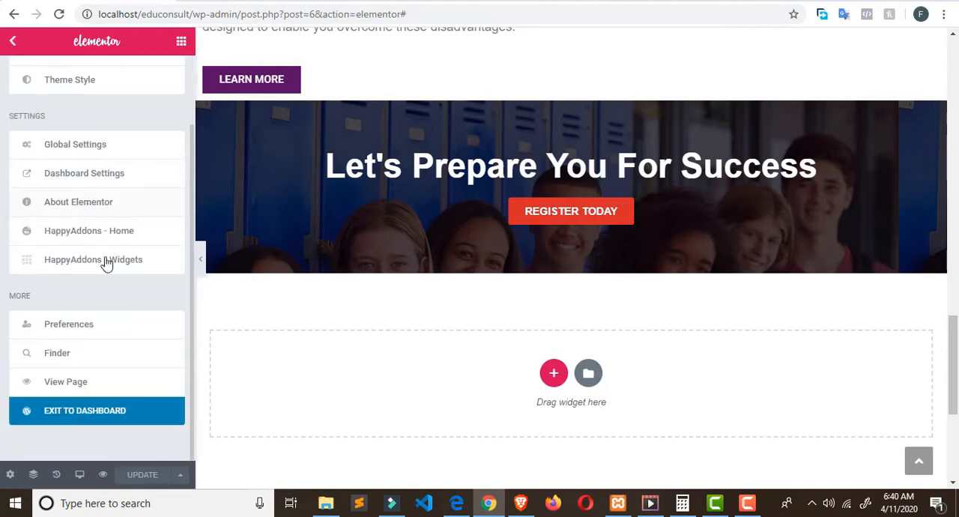
pyautogui.click(113, 417)
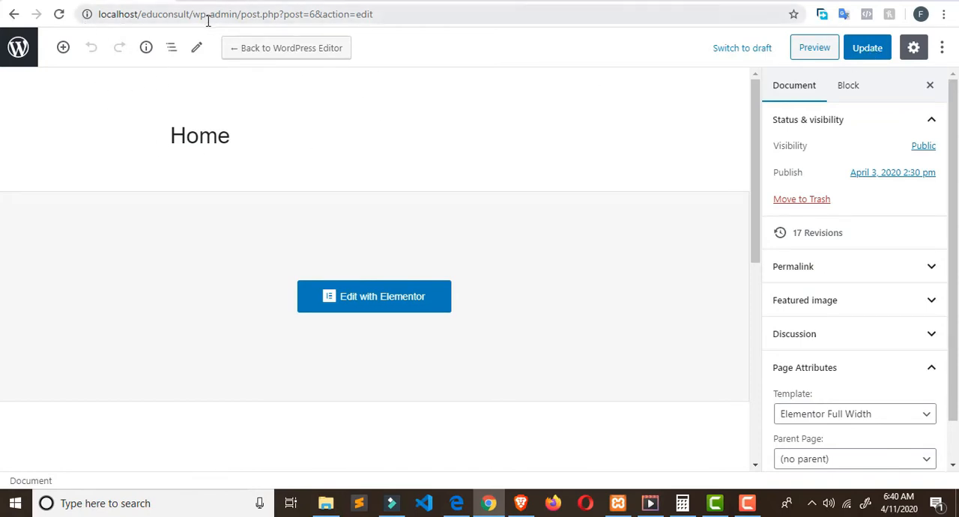
# Step: Load the site's front page at localhost/educonsult/ and go from it to the WordPress dashboard
pyautogui.moveTo(193, 14); pyautogui.dragTo(464, 28)
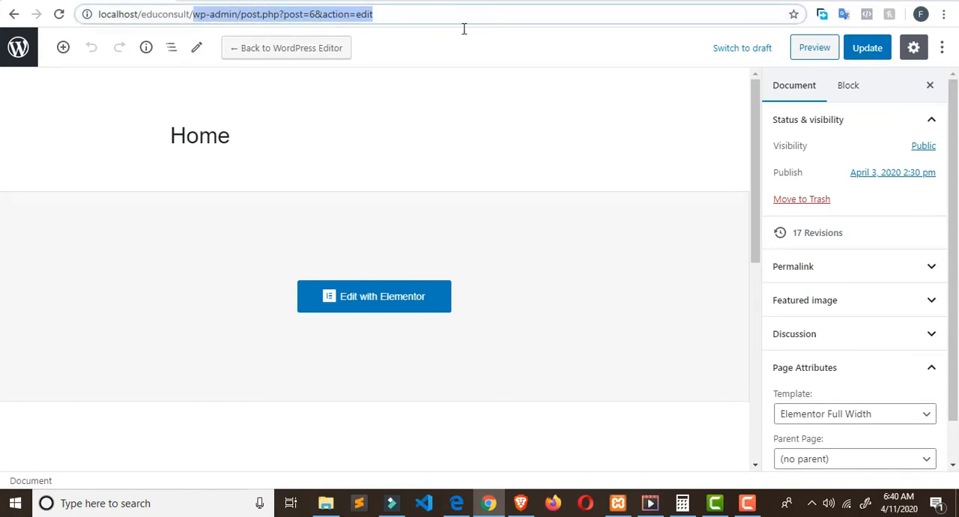
pyautogui.press('BackSpace')
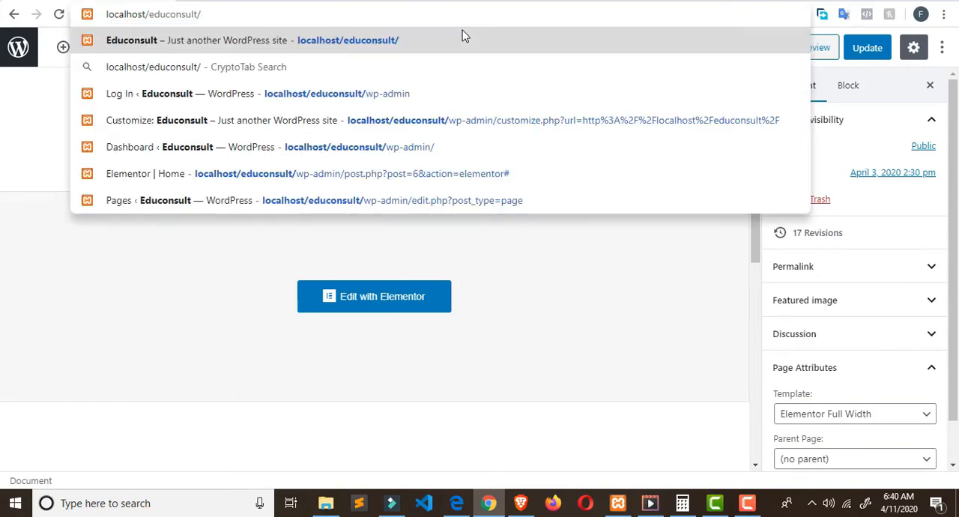
pyautogui.press('Return')
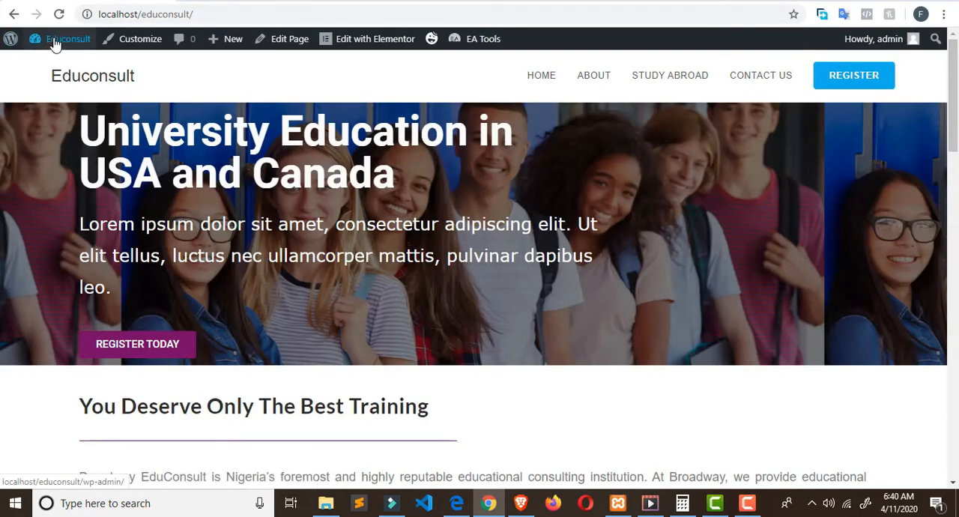
pyautogui.moveTo(54, 38)
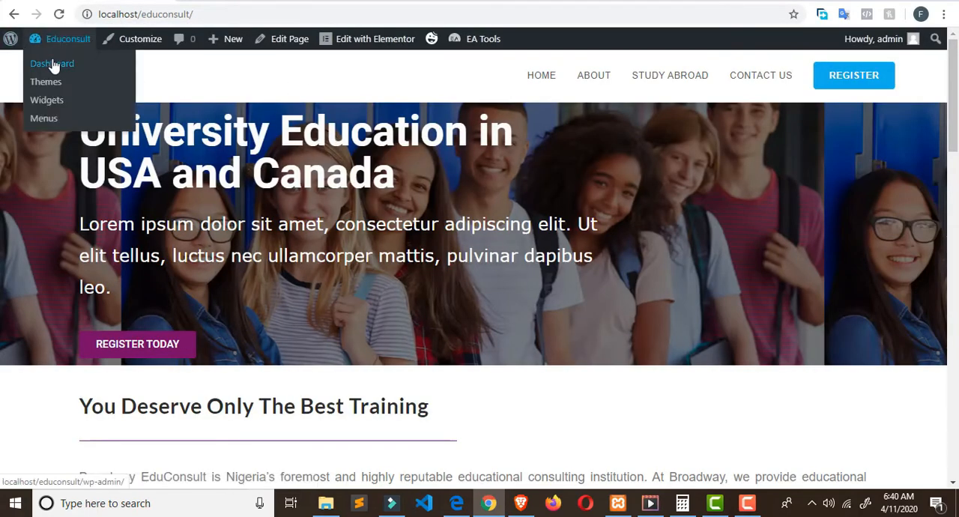
pyautogui.click(54, 66)
# Step: Open the About us page for editing from the list of all pages
pyautogui.scroll(-2, 69, 324)
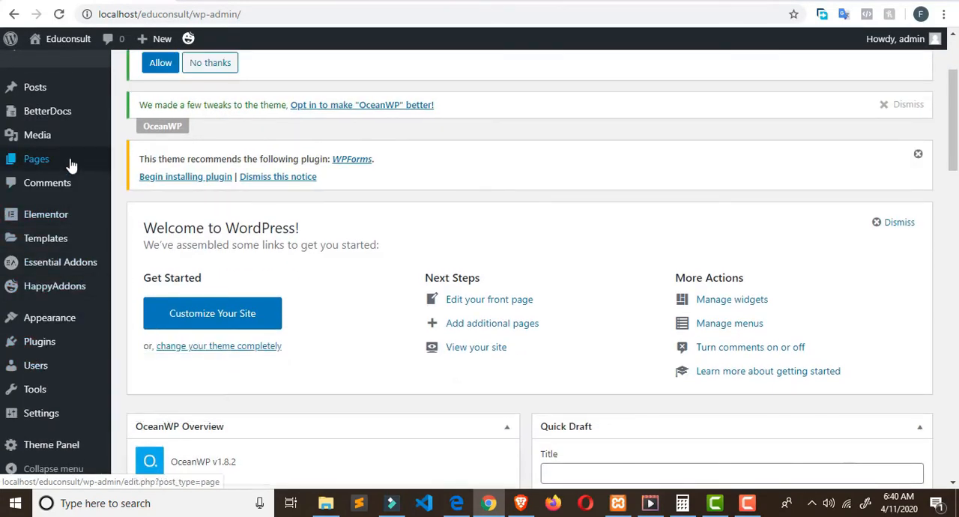
pyautogui.moveTo(68, 160)
pyautogui.click(180, 168)
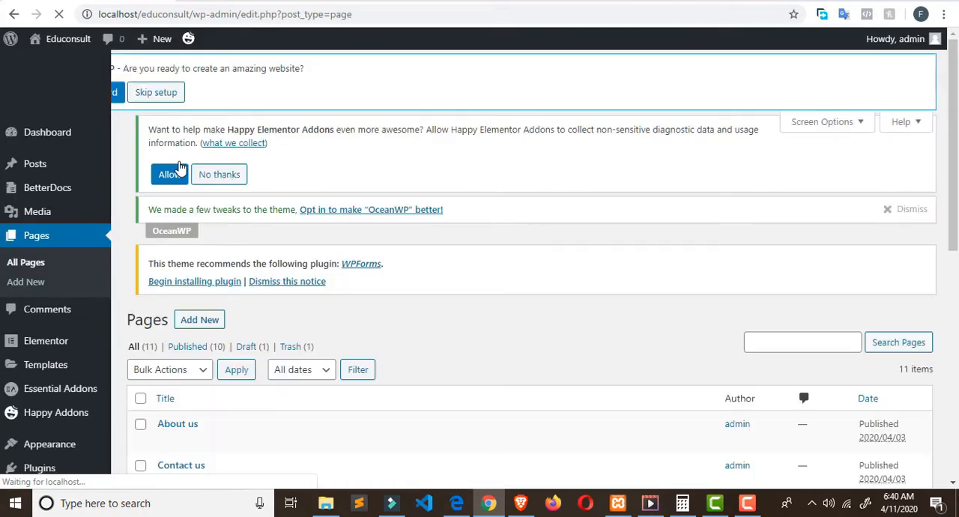
pyautogui.scroll(-7, 262, 176)
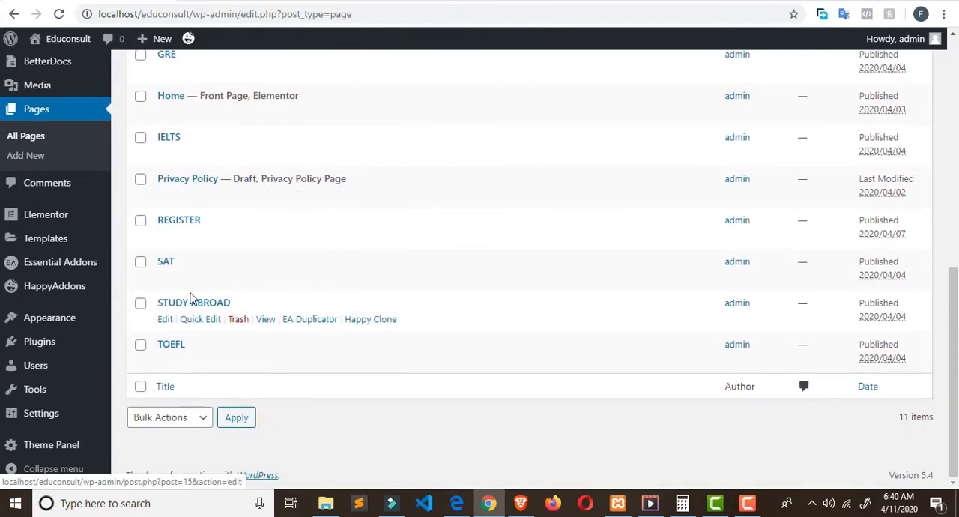
pyautogui.scroll(5, 188, 300)
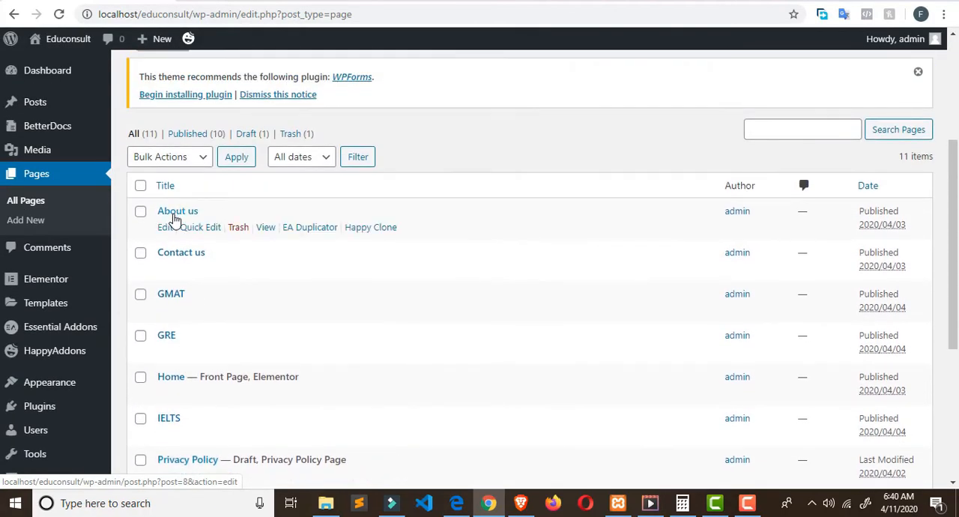
pyautogui.click(175, 215)
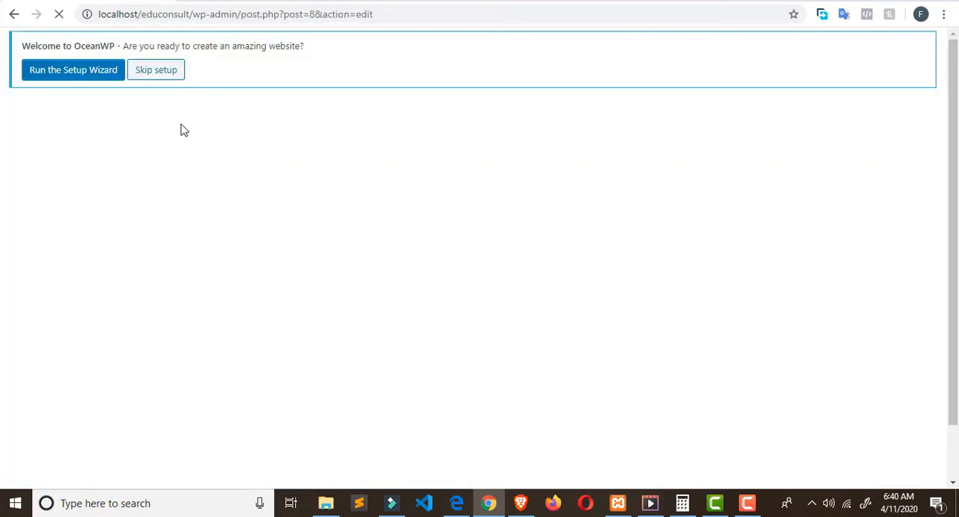
# Step: Switch to the live broadwayeduconsult.com site and examine the title banner of its About Us page
pyautogui.click(251, 1)
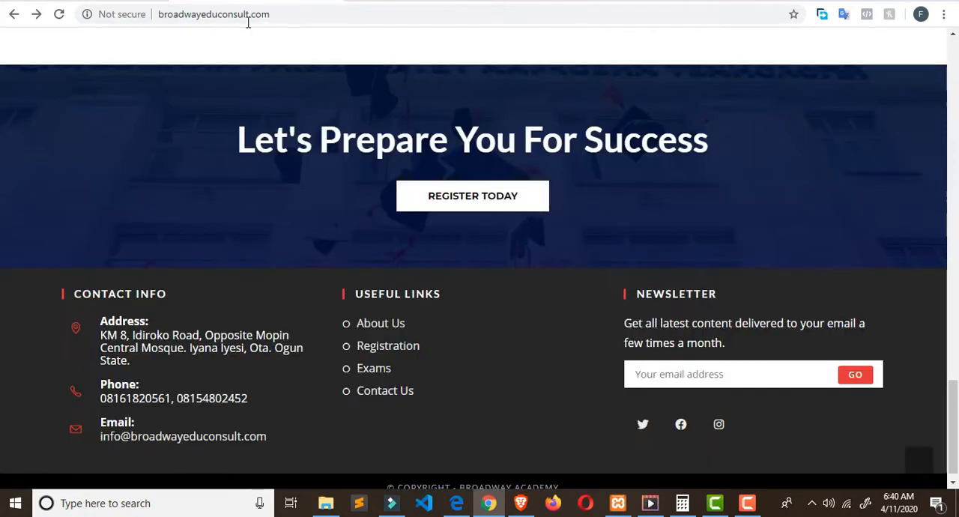
pyautogui.scroll(1, 254, 113)
pyautogui.scroll(20, 254, 112)
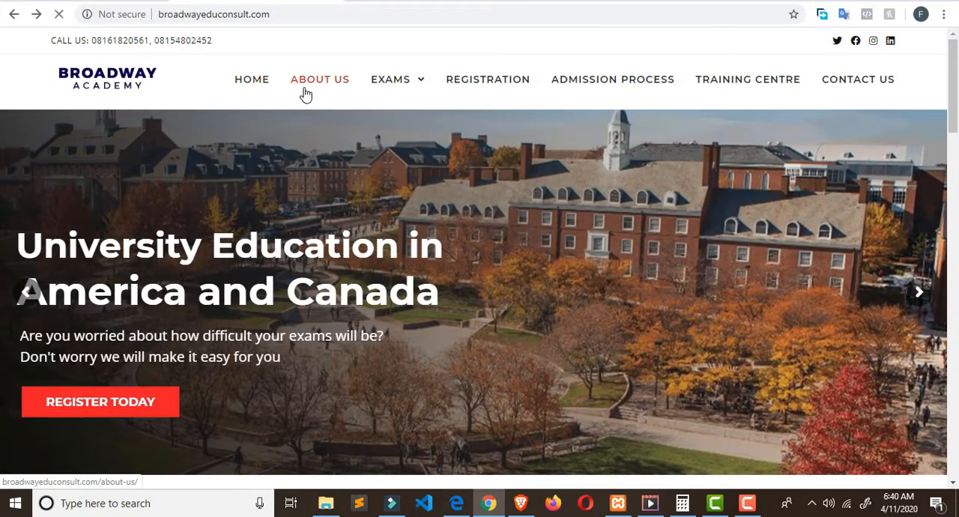
pyautogui.click(304, 86)
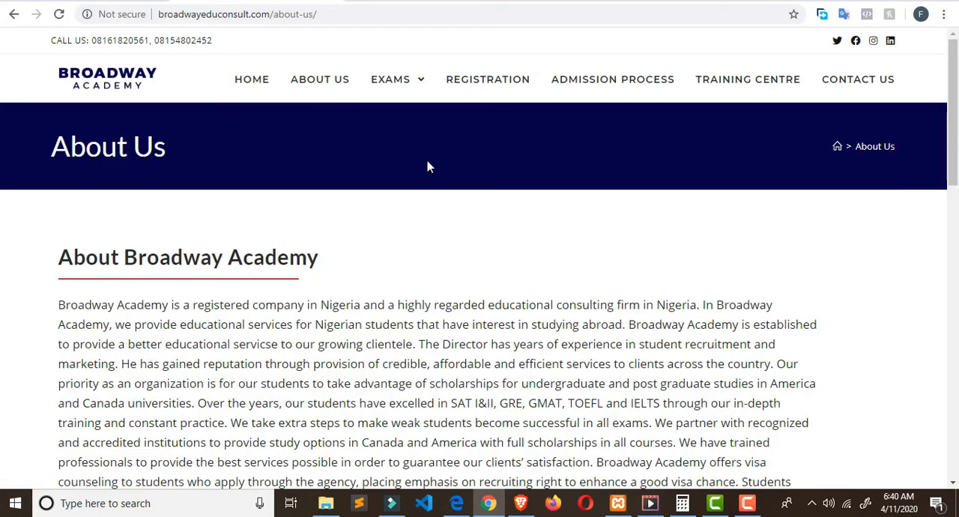
pyautogui.moveTo(90, 179); pyautogui.dragTo(69, 177)
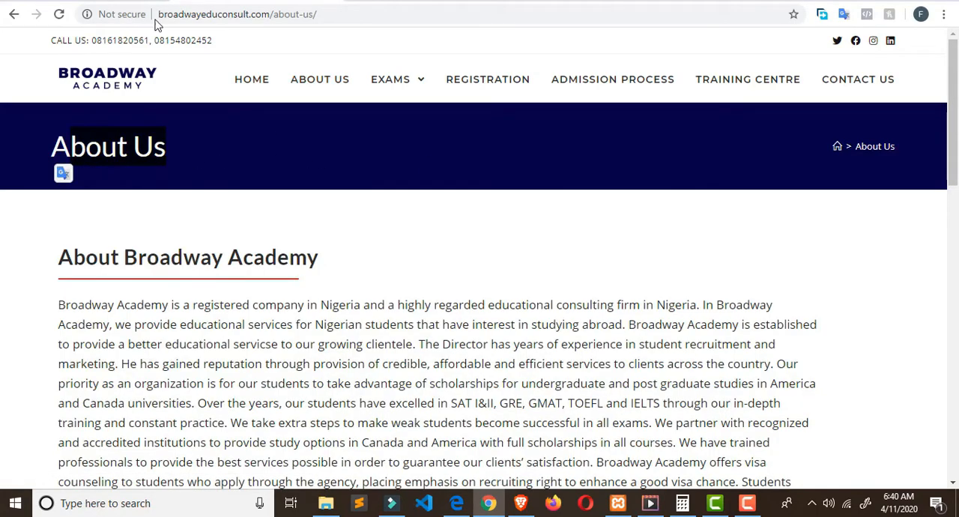
# Step: Back in the local About us page's OceanWP settings, set the content layout to Full Width
pyautogui.click(118, 2)
pyautogui.scroll(-3, 388, 150)
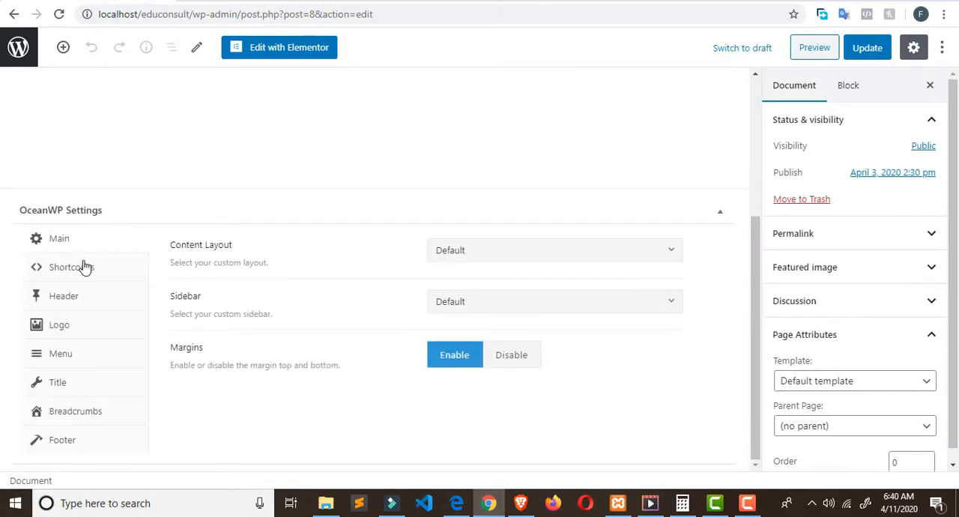
pyautogui.click(599, 261)
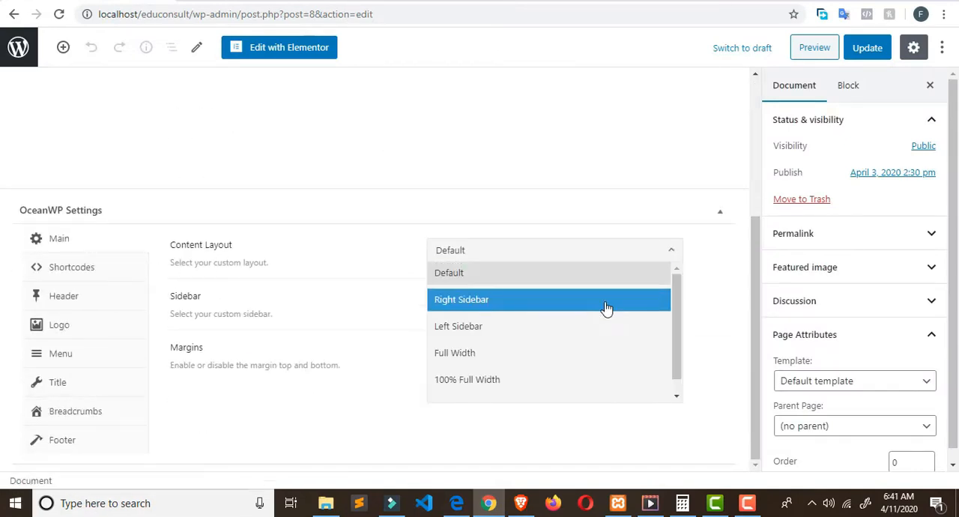
pyautogui.click(590, 354)
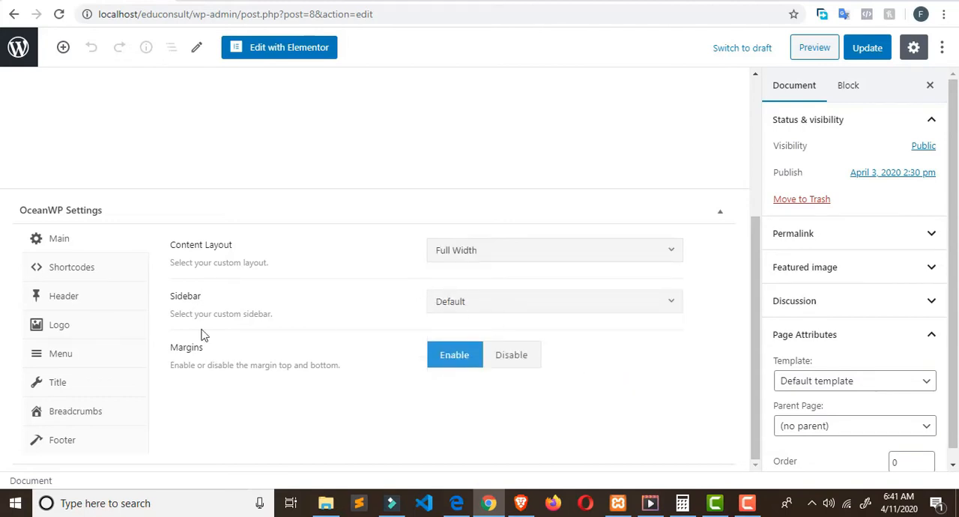
# Step: Check the OceanWP title settings, update the About us page and open it in the Elementor editor
pyautogui.click(104, 385)
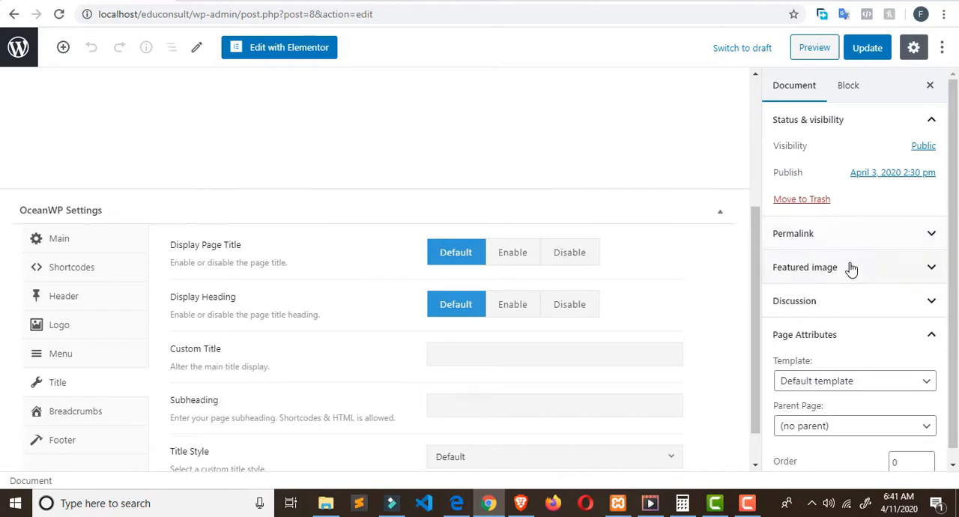
pyautogui.scroll(-1, 853, 273)
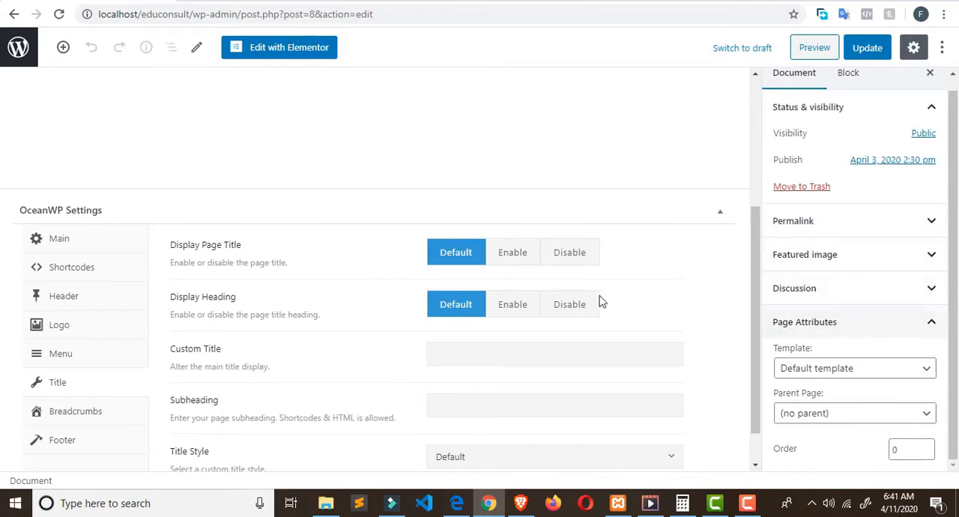
pyautogui.click(863, 54)
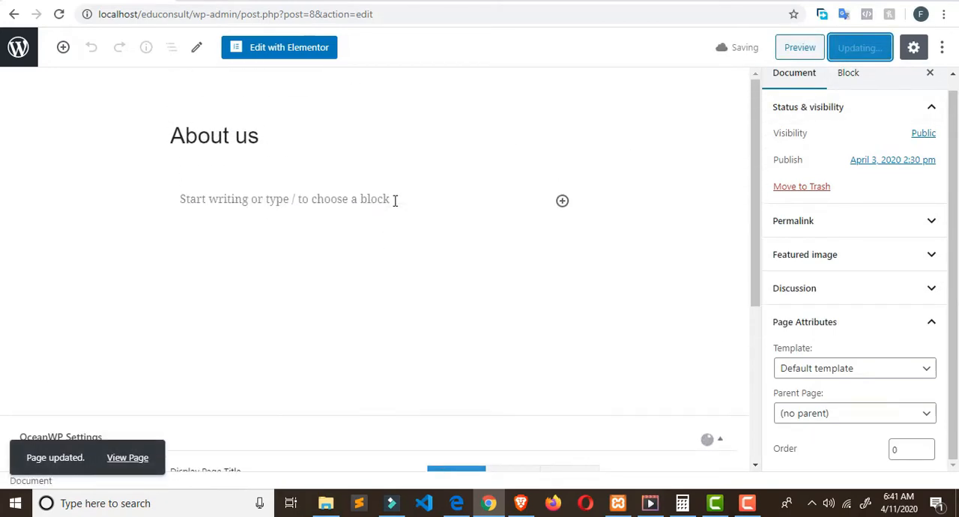
pyautogui.click(290, 47)
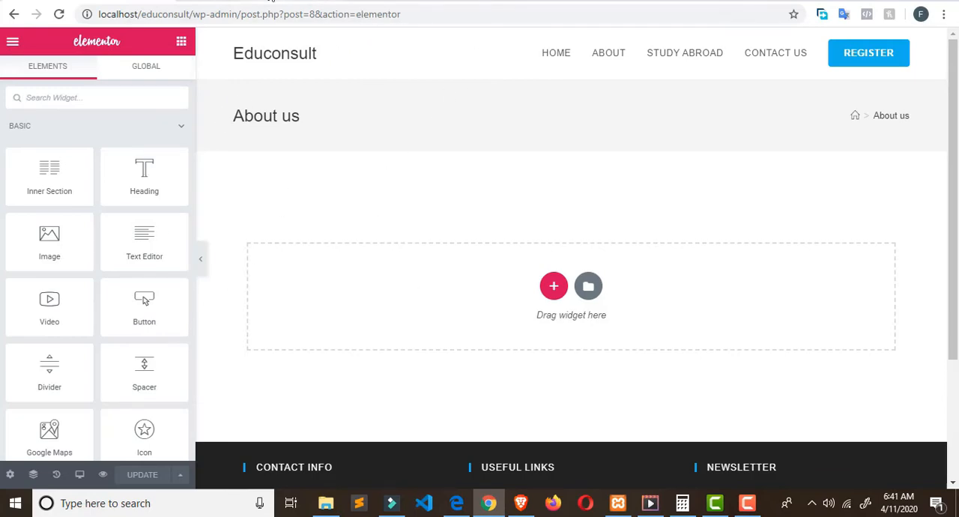
# Step: Copy the heading "About Broadway Academy" from the live site's About Us page
pyautogui.click(272, 1)
pyautogui.click(210, 162)
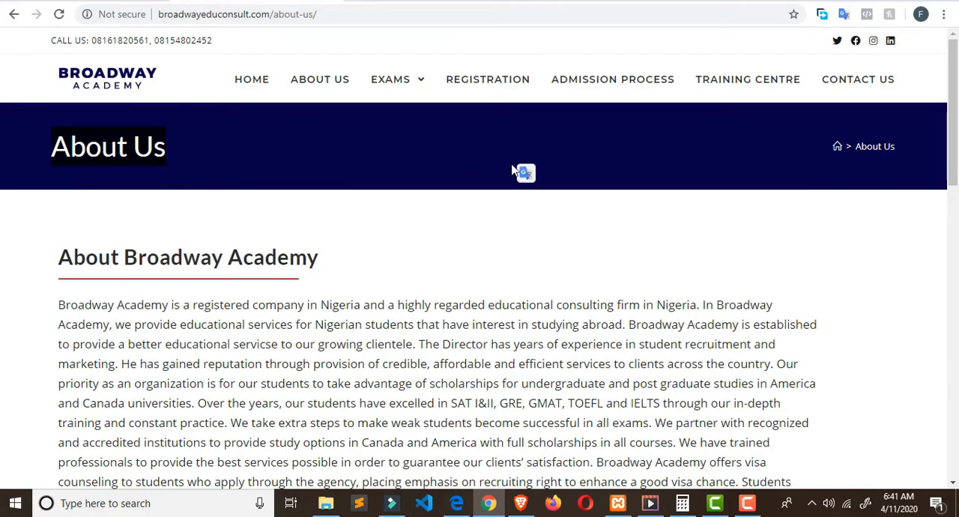
pyautogui.scroll(-1, 332, 135)
pyautogui.tripleClick(255, 183)
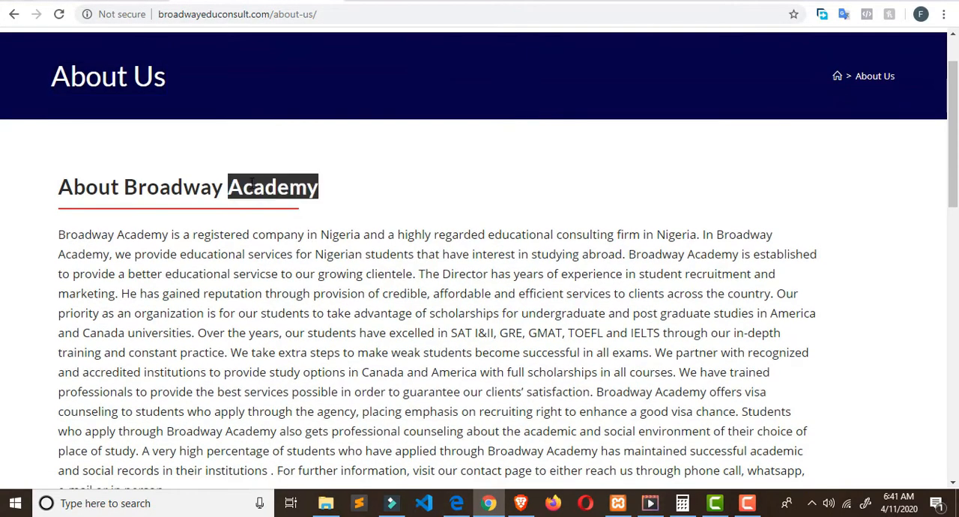
pyautogui.rightClick(253, 181)
pyautogui.click(281, 196)
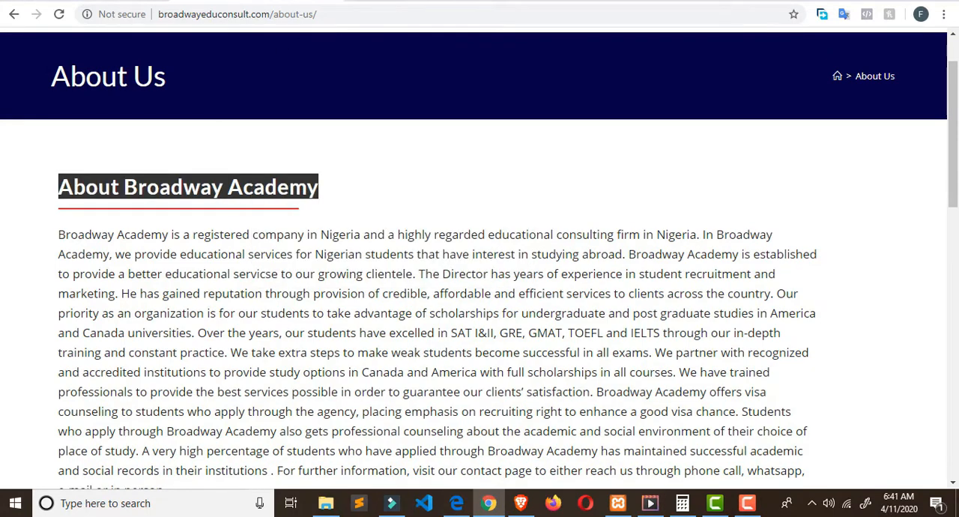
# Step: Add a single-column section to the local About us page, checking the live page's layout for reference
pyautogui.click(116, 1)
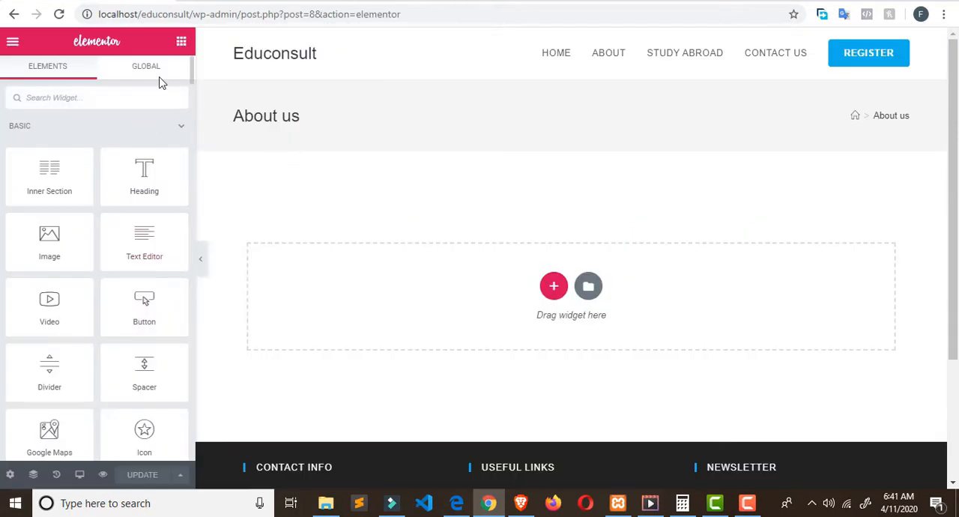
pyautogui.click(551, 288)
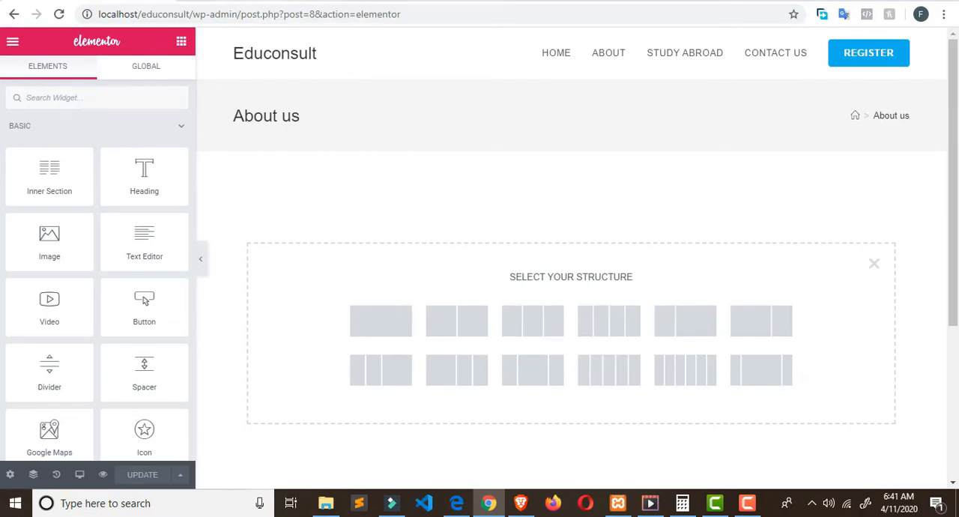
pyautogui.click(258, 2)
pyautogui.scroll(-5, 407, 278)
pyautogui.scroll(3, 408, 279)
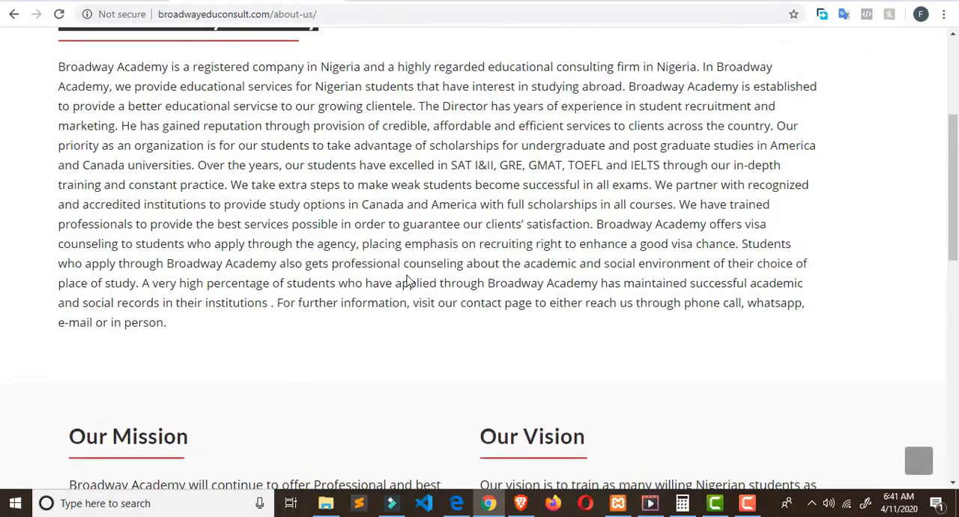
pyautogui.click(96, 3)
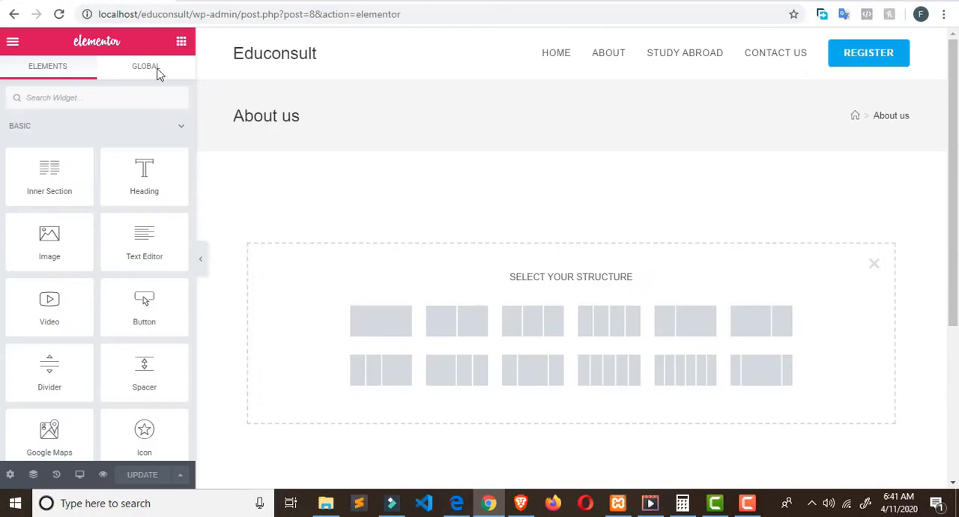
pyautogui.click(380, 322)
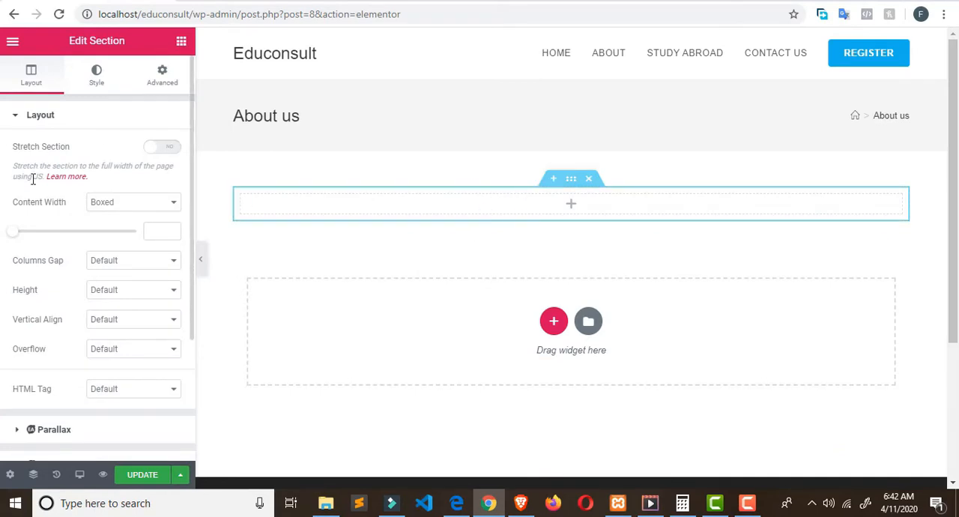
# Step: Place a Heading widget in the new section and replace its title with the copied text "About Broadway Academy"
pyautogui.click(182, 43)
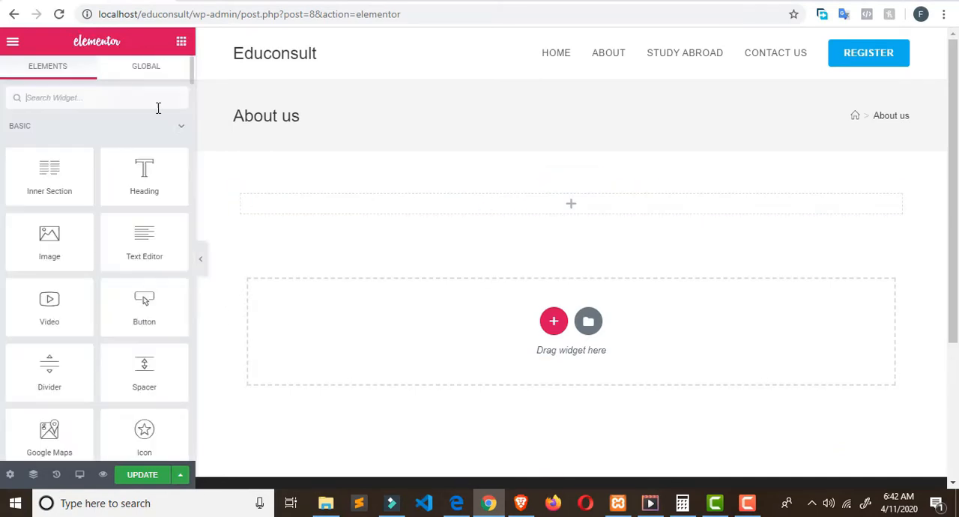
pyautogui.moveTo(154, 185); pyautogui.dragTo(446, 210)
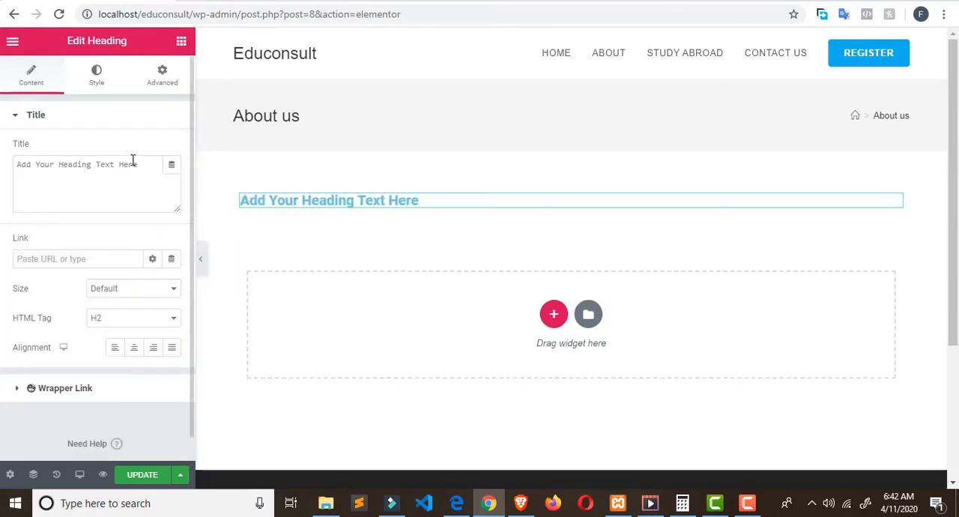
pyautogui.moveTo(135, 163); pyautogui.dragTo(2, 141)
pyautogui.hotkey('ctrl', 'v')
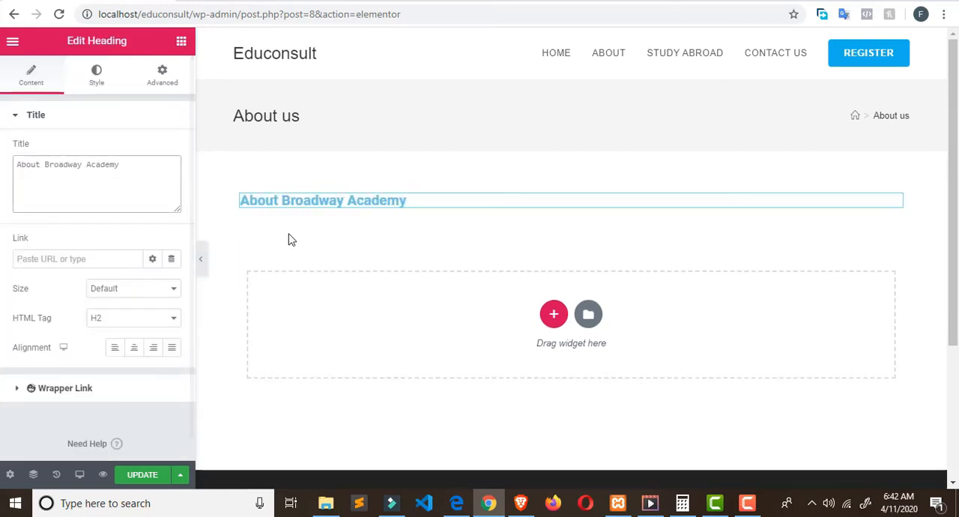
# Step: Set the About Broadway Academy heading's typography to the Arial family at 36 px
pyautogui.click(104, 81)
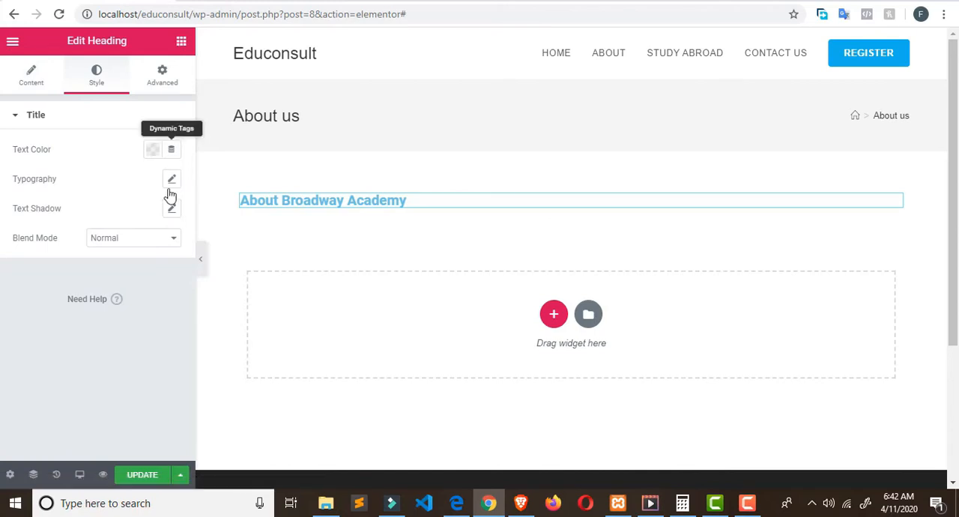
pyautogui.click(171, 183)
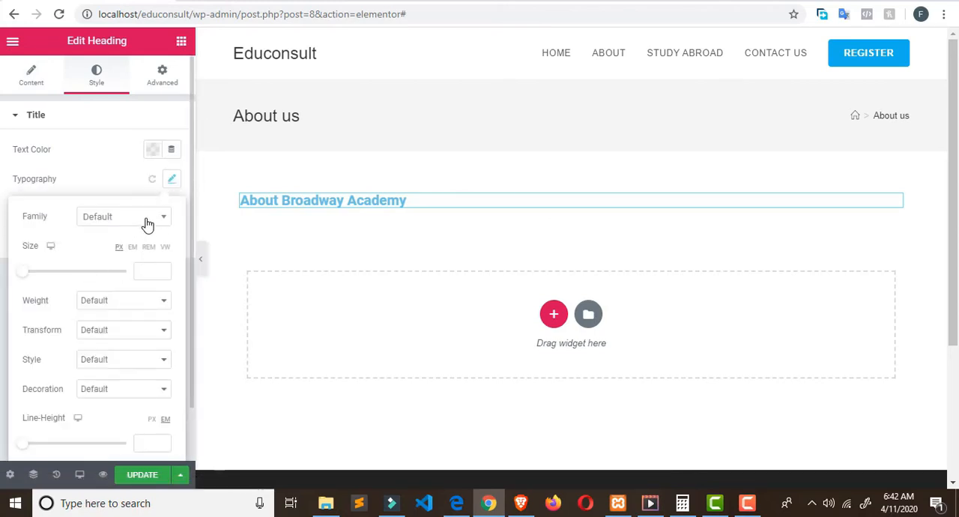
pyautogui.click(175, 183)
pyautogui.click(175, 185)
pyautogui.click(164, 219)
pyautogui.click(124, 288)
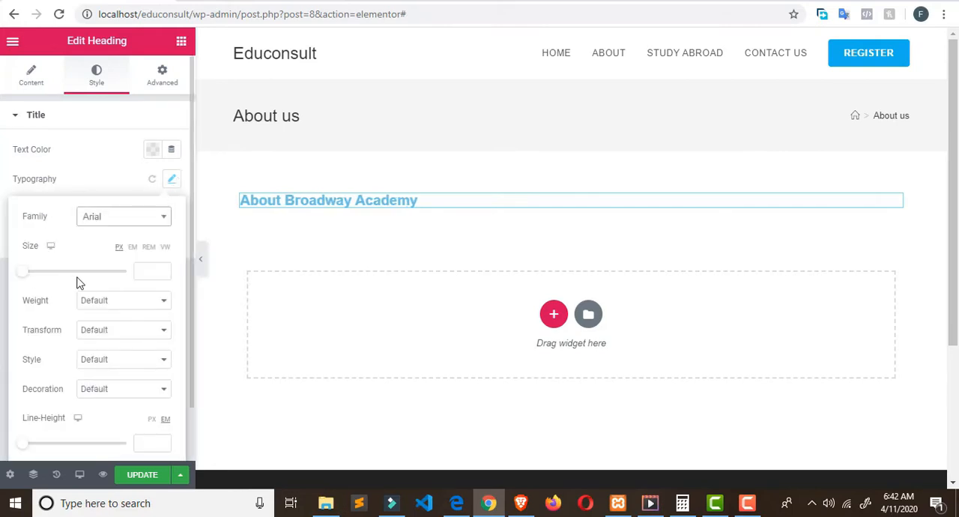
pyautogui.moveTo(26, 277); pyautogui.dragTo(44, 279)
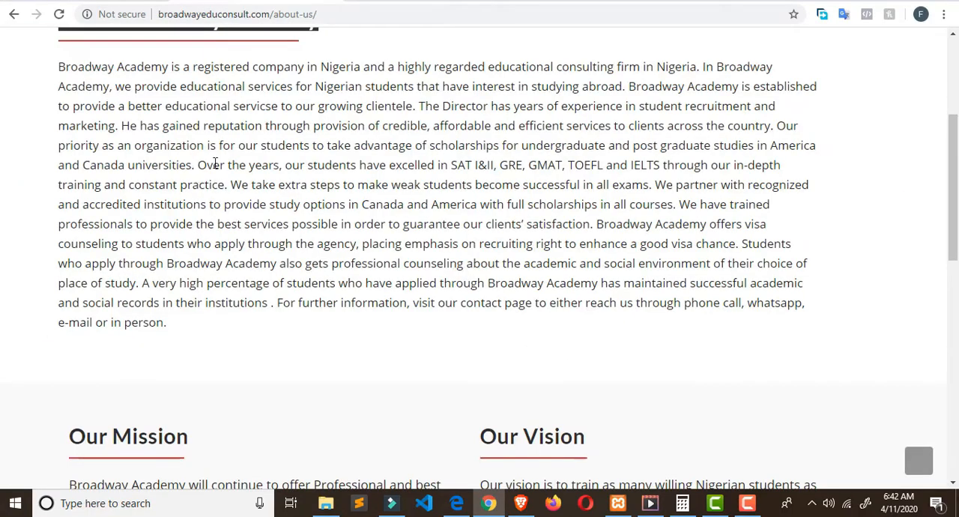
# Step: Inspect the About Broadway Academy heading on the live About Us page to read its font size
pyautogui.scroll(5, 202, 188)
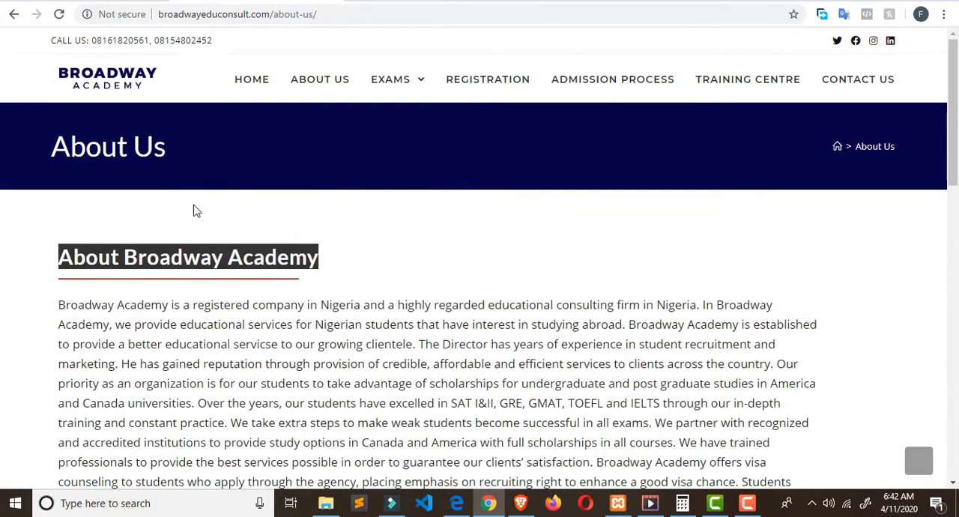
pyautogui.rightClick(237, 257)
pyautogui.click(262, 348)
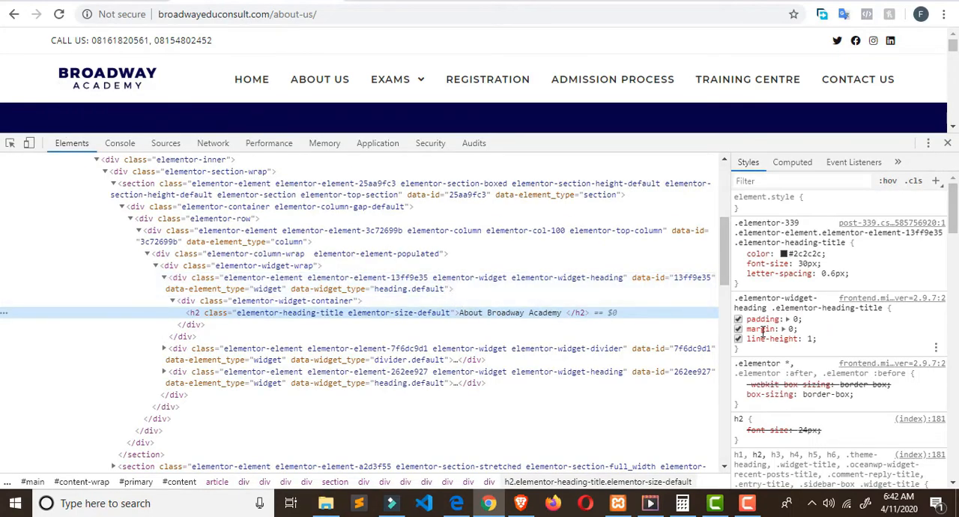
pyautogui.click(815, 265)
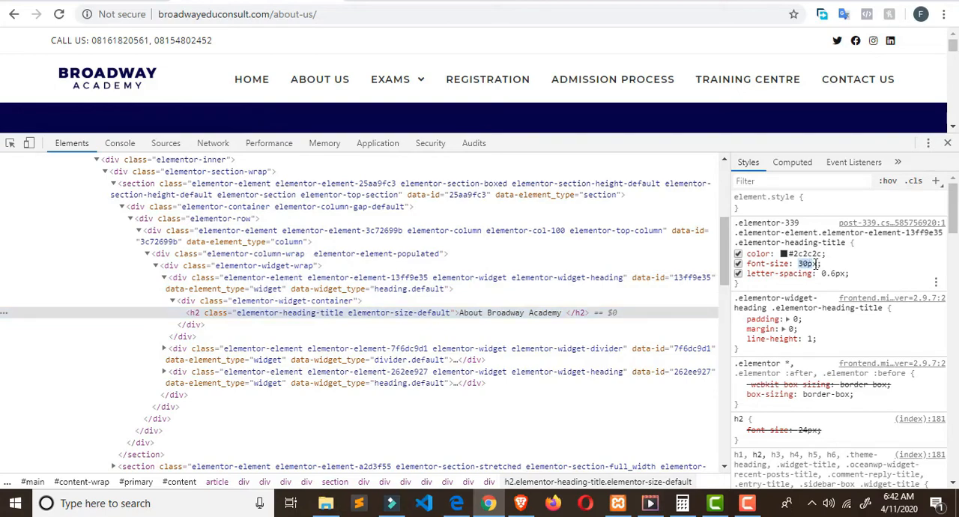
pyautogui.tripleClick(817, 263)
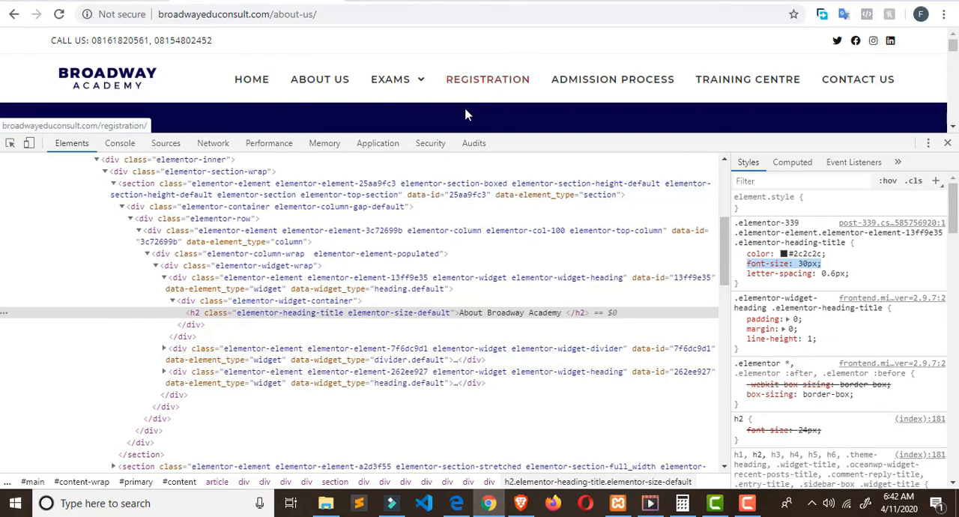
# Step: Set the local About Broadway Academy heading's font size to 30 px to match the live page
pyautogui.click(96, 2)
pyautogui.click(321, 213)
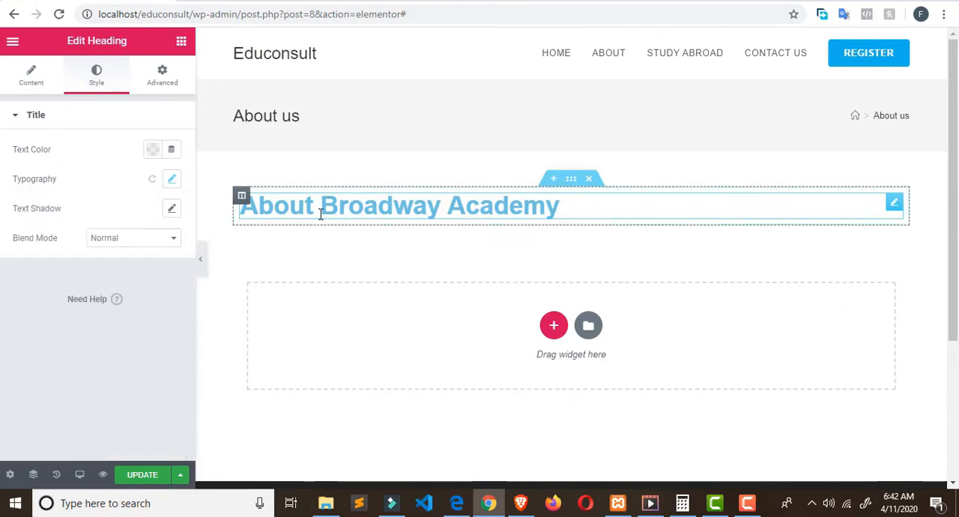
pyautogui.tripleClick(321, 214)
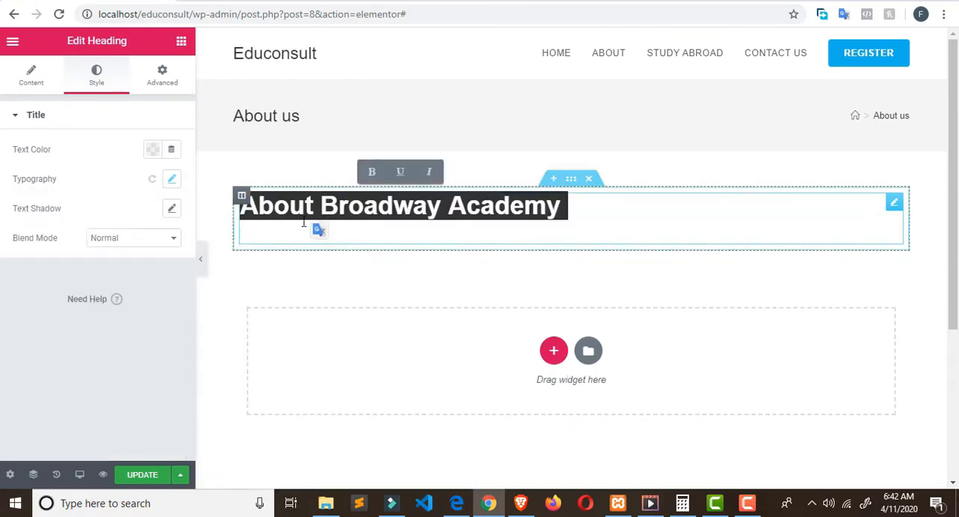
pyautogui.click(172, 181)
pyautogui.moveTo(157, 271); pyautogui.dragTo(115, 279)
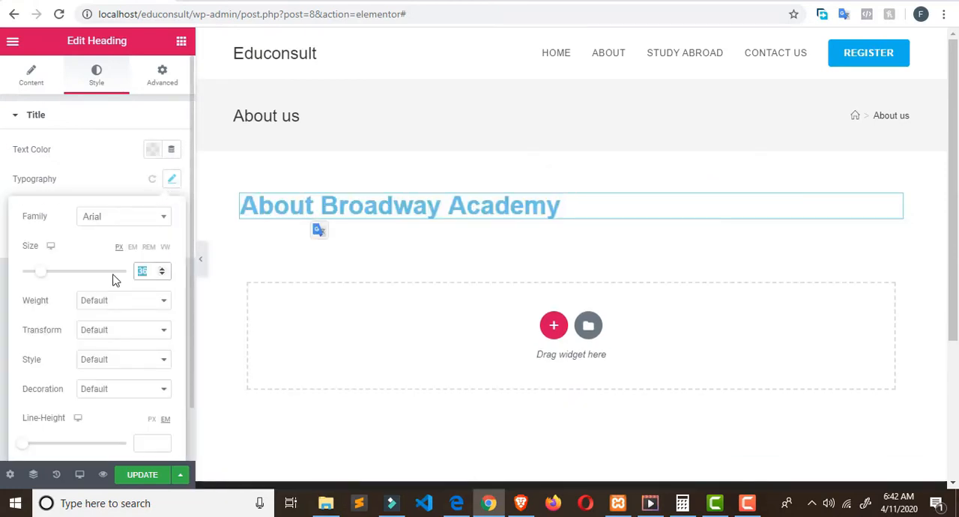
pyautogui.write('30')
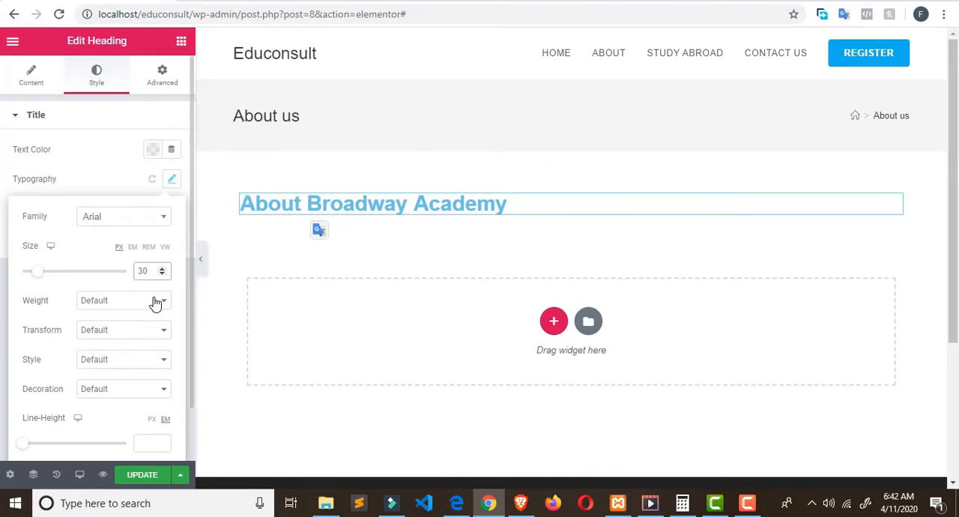
# Step: Set the About Broadway Academy heading's text color to the dark grey preset #54595F
pyautogui.click(155, 157)
pyautogui.click(152, 171)
pyautogui.click(153, 151)
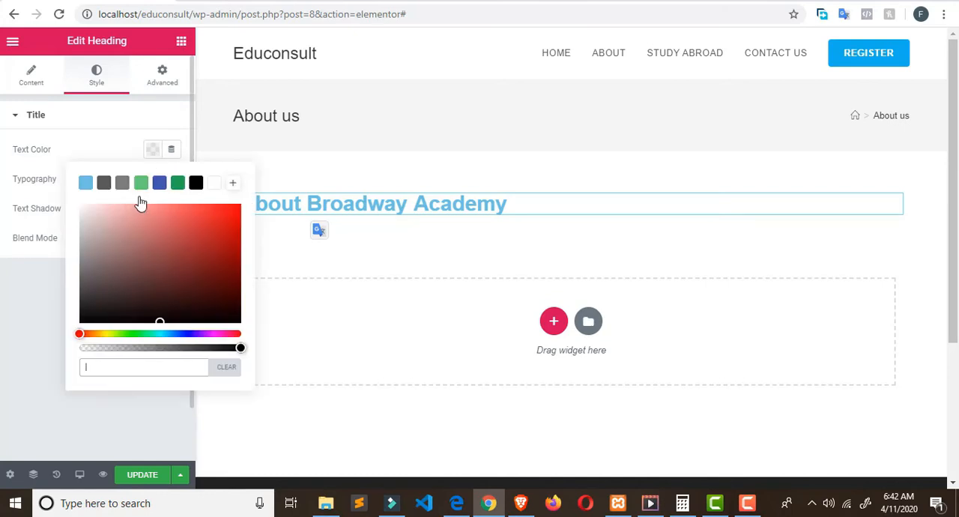
pyautogui.click(105, 183)
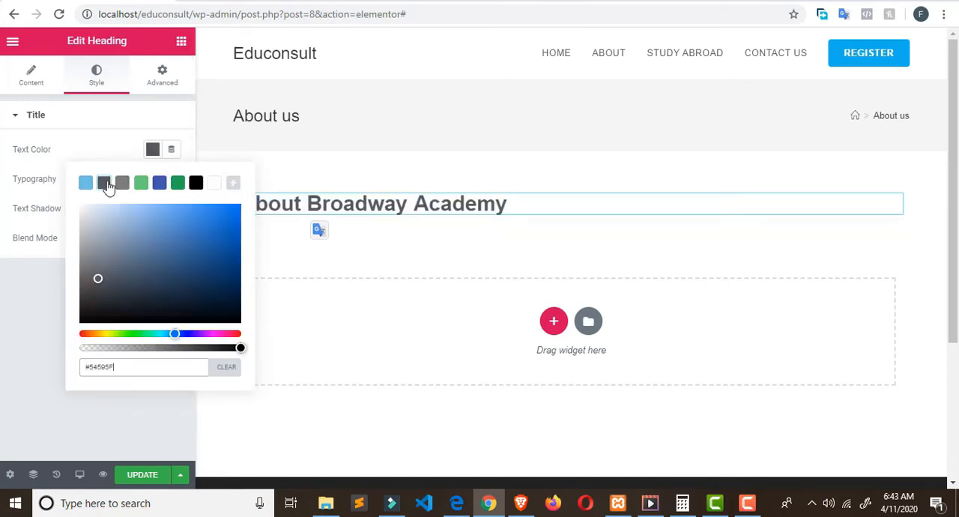
# Step: Place a Divider widget below the About Broadway Academy heading and reduce its width to 42%
pyautogui.click(175, 59)
pyautogui.click(182, 43)
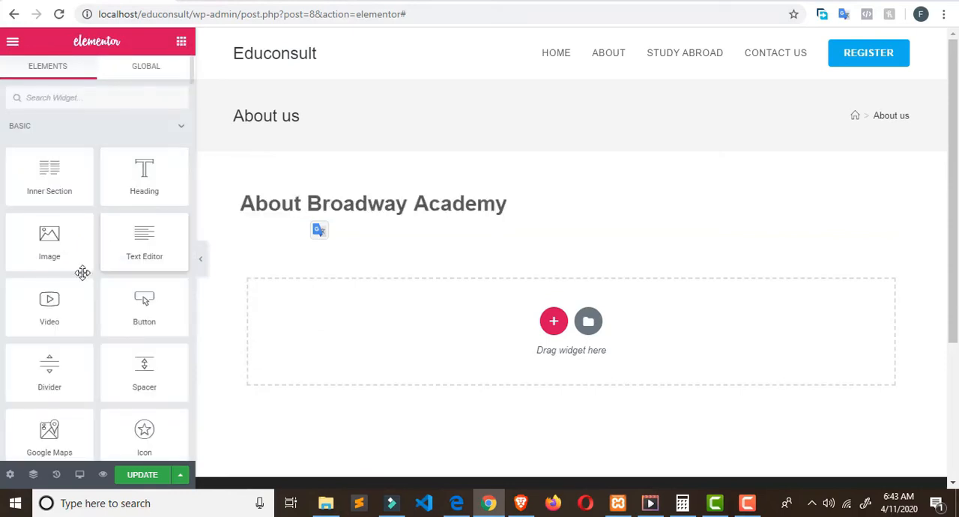
pyautogui.moveTo(65, 375); pyautogui.dragTo(345, 212)
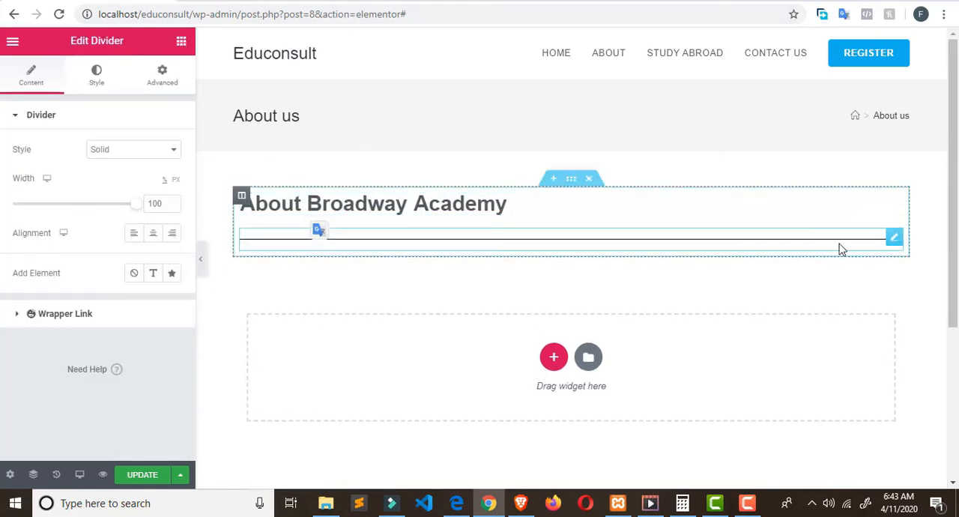
pyautogui.moveTo(135, 208); pyautogui.dragTo(64, 219)
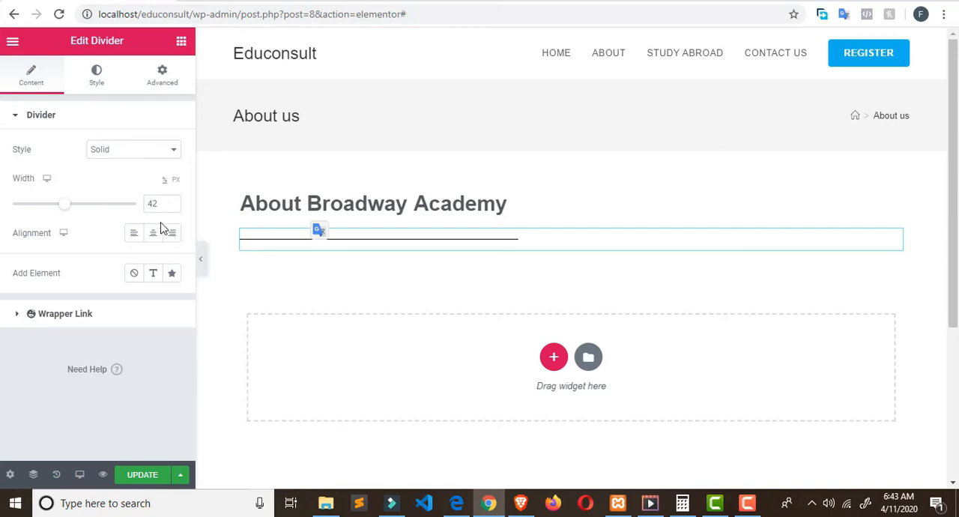
# Step: Change the divider's color to dark purple #1D0247
pyautogui.click(105, 88)
pyautogui.click(153, 149)
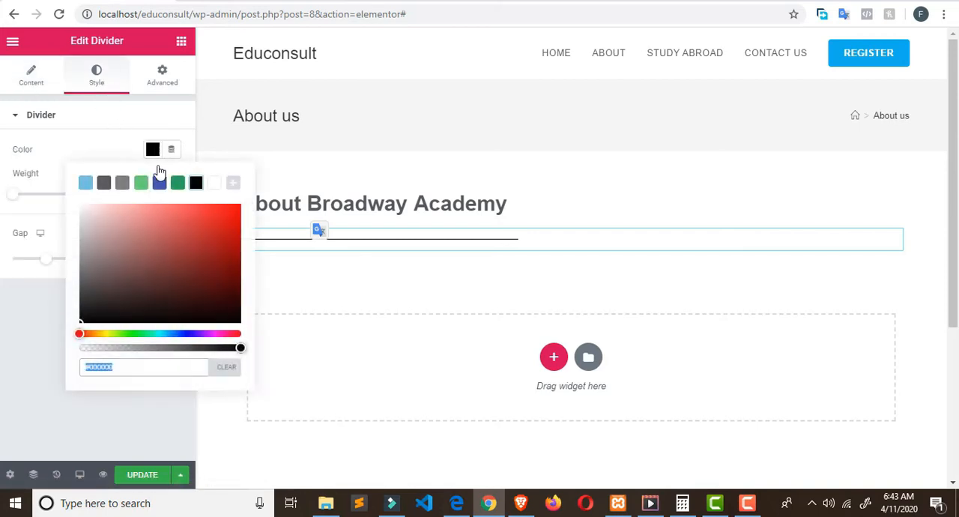
pyautogui.click(197, 334)
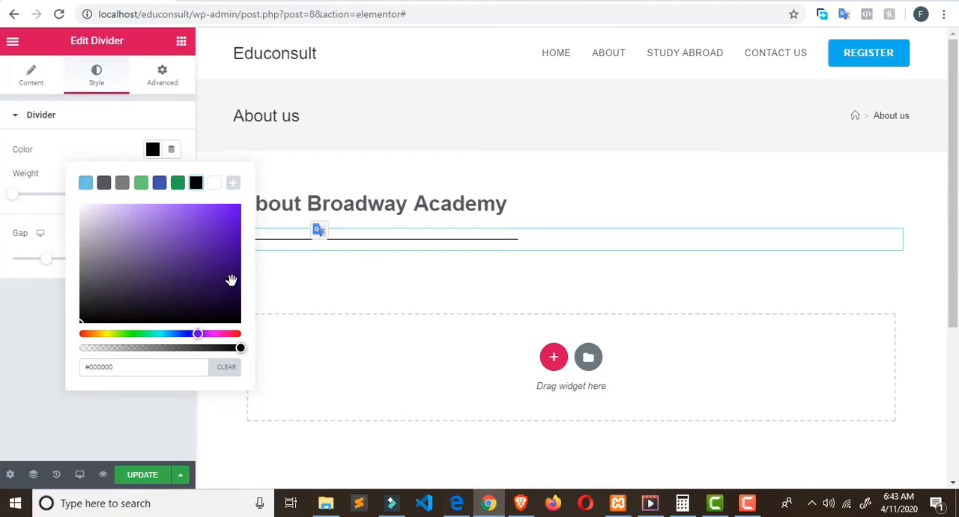
pyautogui.moveTo(235, 262); pyautogui.dragTo(236, 289)
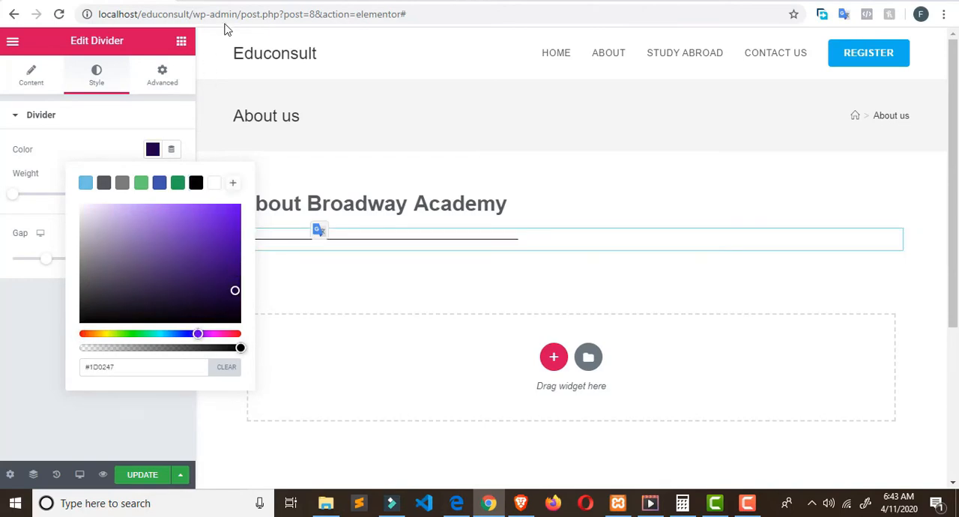
# Step: Copy the full paragraph below the About Broadway Academy heading on the live About Us page, closing the inspector first
pyautogui.click(284, 3)
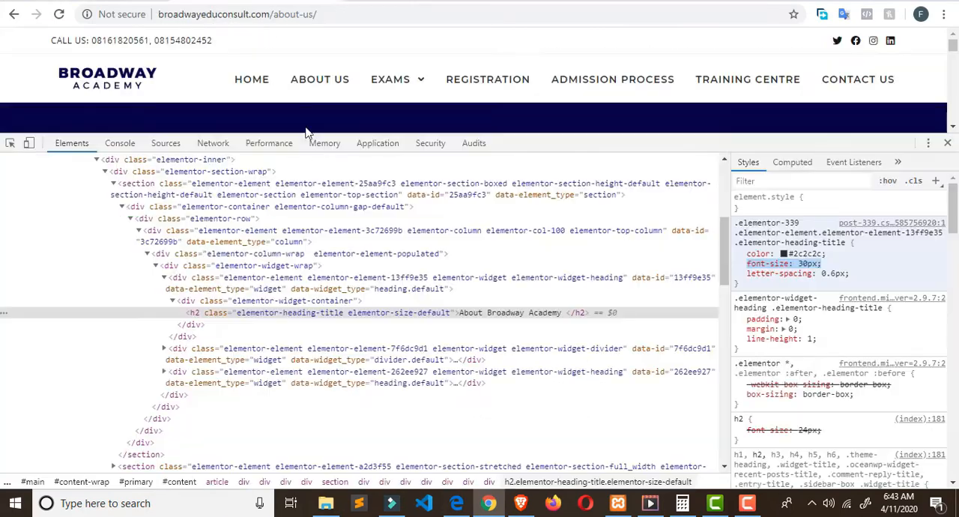
pyautogui.click(948, 144)
pyautogui.scroll(-3, 531, 251)
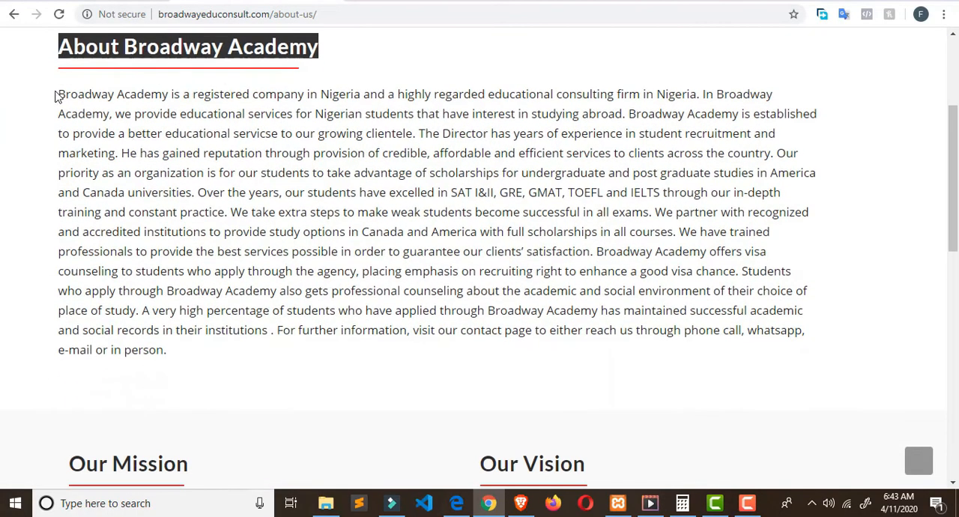
pyautogui.moveTo(55, 96); pyautogui.dragTo(263, 351)
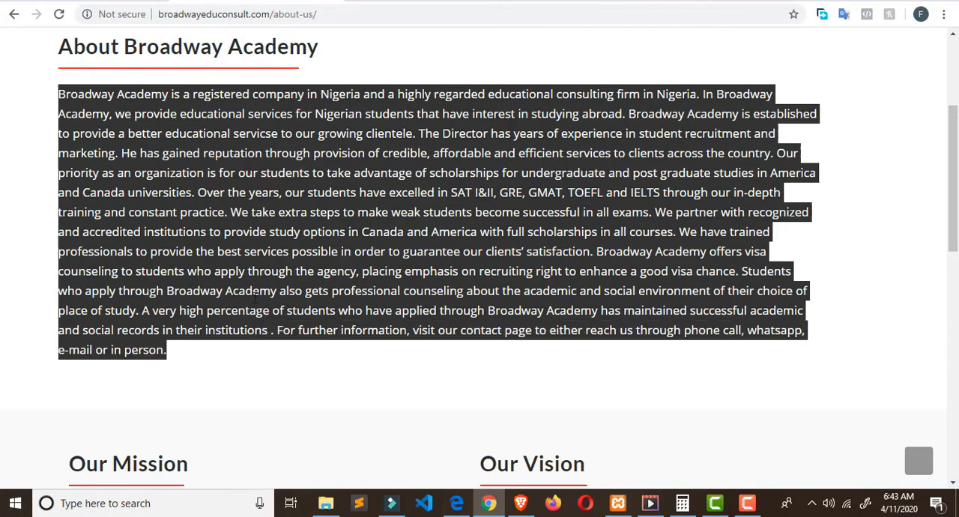
pyautogui.rightClick(253, 233)
pyautogui.click(281, 240)
# Step: Place a Text Editor widget below the divider and replace its placeholder text with the copied Broadway Academy paragraph
pyautogui.click(77, 1)
pyautogui.click(182, 47)
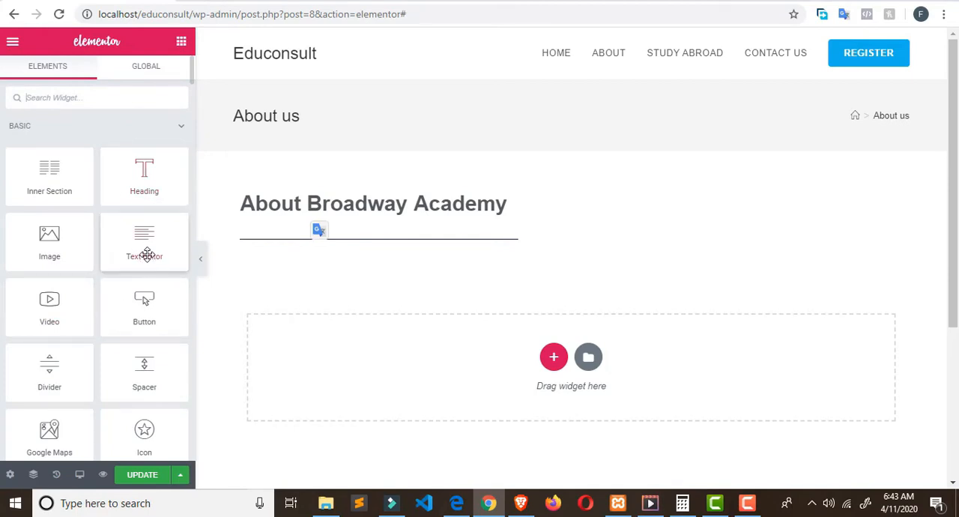
pyautogui.moveTo(147, 255); pyautogui.dragTo(391, 249)
pyautogui.moveTo(82, 297); pyautogui.dragTo(2, 223)
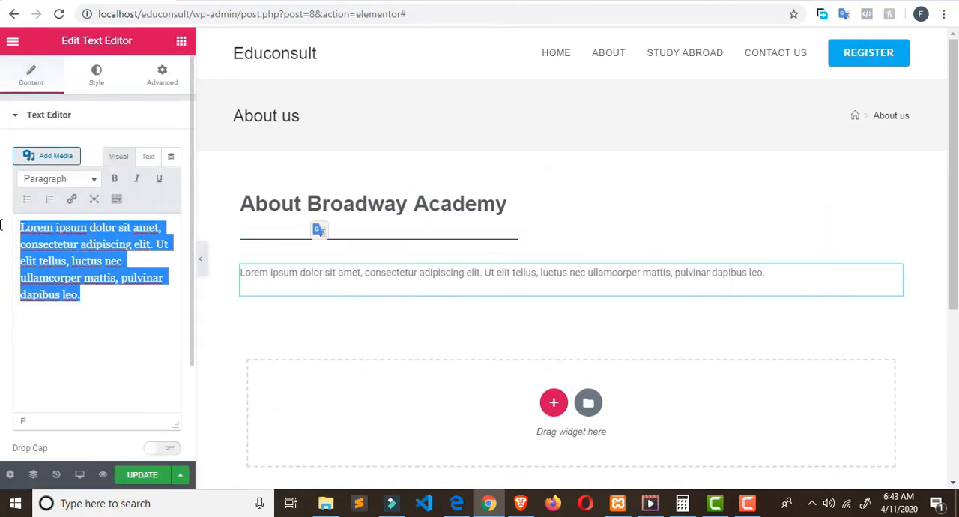
pyautogui.hotkey('ctrl', 'v')
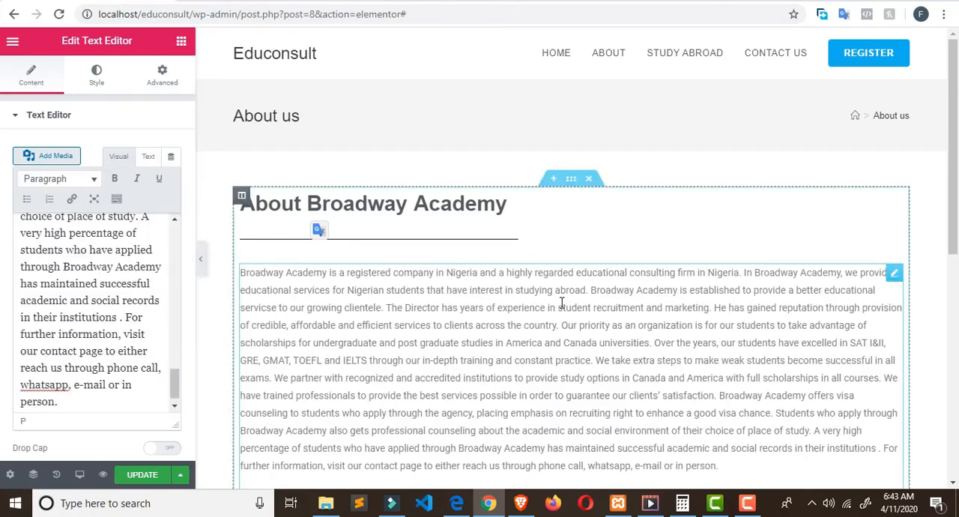
# Step: Inspect the Broadway Academy paragraph on the live page to read its font size
pyautogui.click(283, 2)
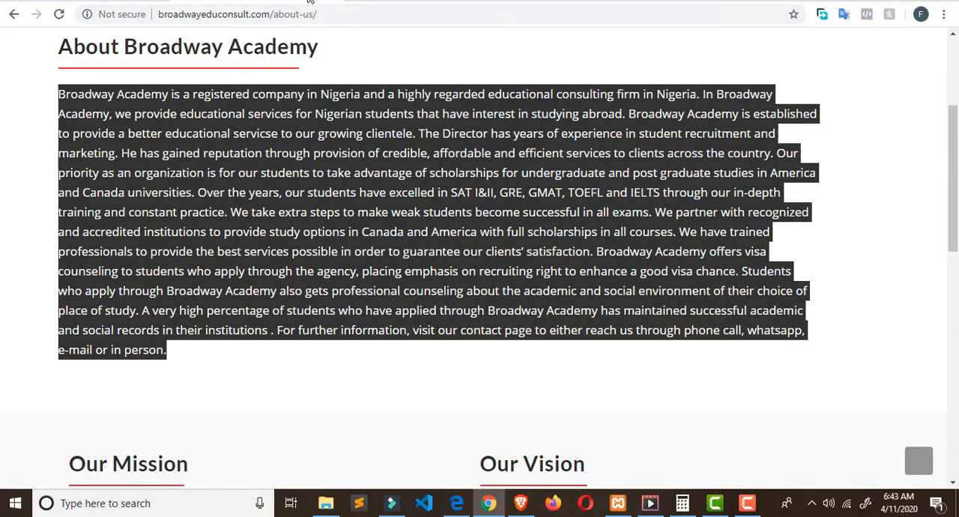
pyautogui.rightClick(326, 108)
pyautogui.click(374, 199)
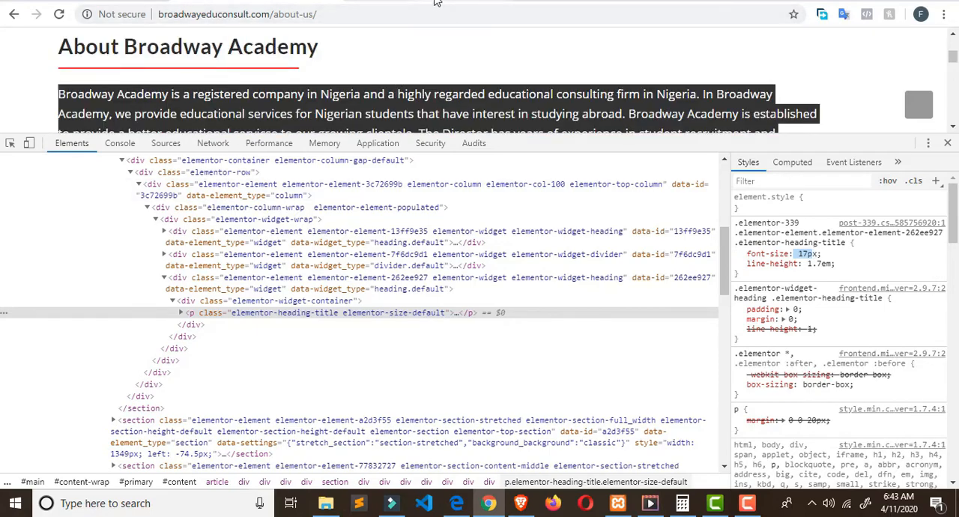
# Step: Set the local Broadway Academy paragraph's typography size to 17 px
pyautogui.click(123, 2)
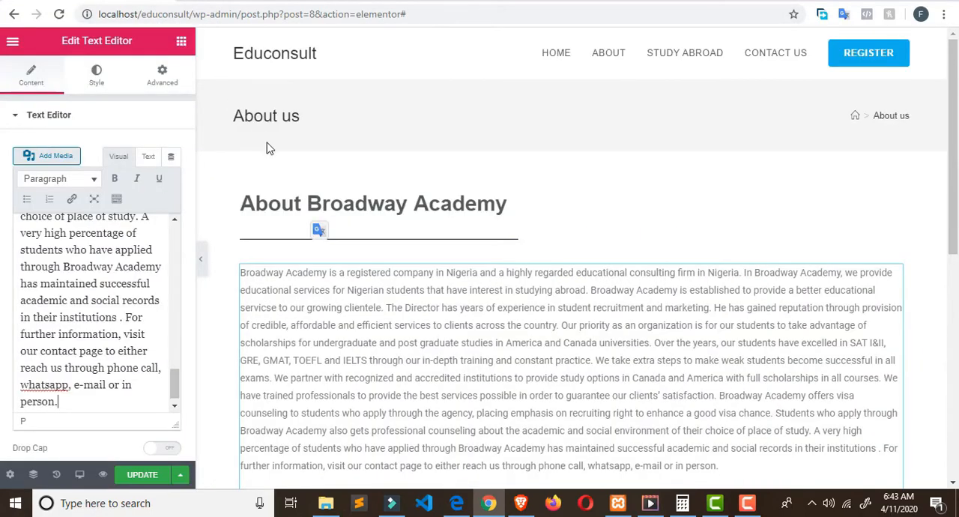
pyautogui.click(104, 86)
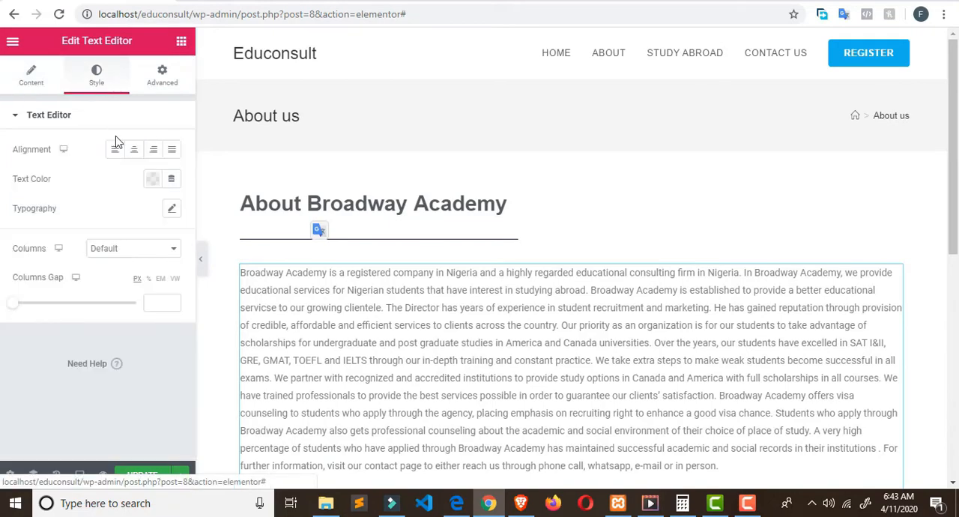
pyautogui.click(170, 210)
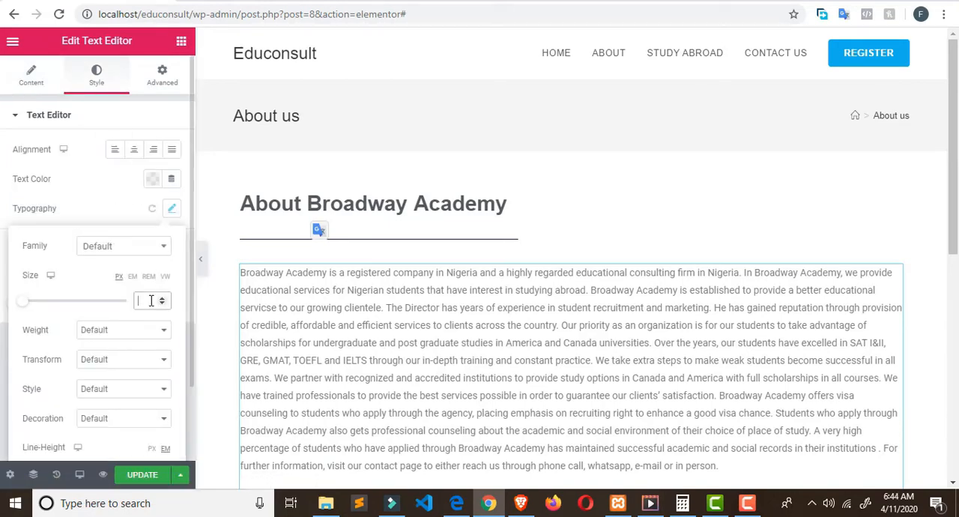
pyautogui.write('17')
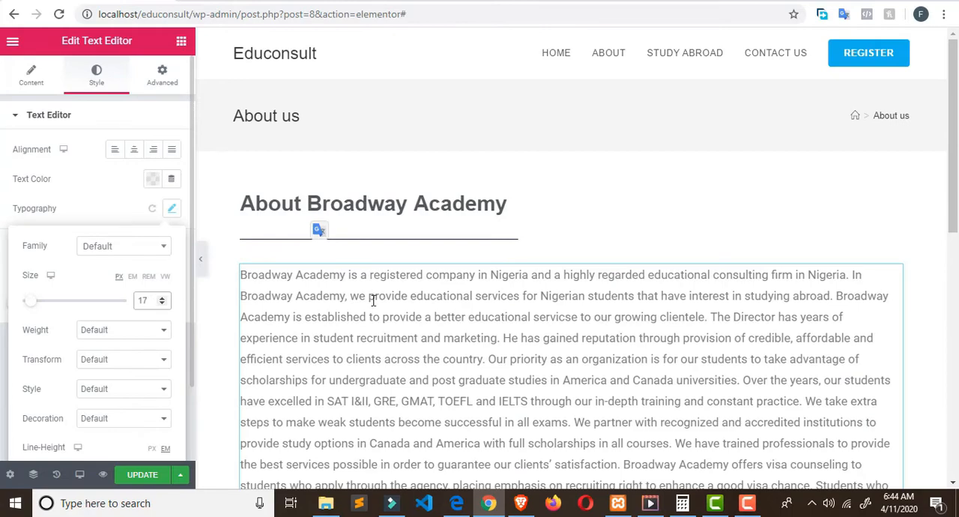
pyautogui.scroll(-3, 553, 285)
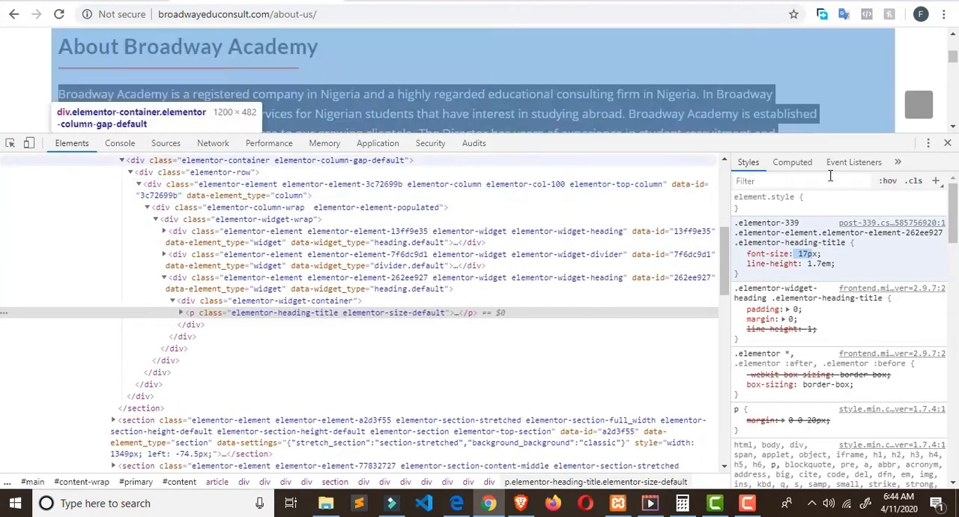
# Step: Copy the background color #f9f9f9 of the live page's Our Mission and Our Vision section, and return to the empty area of the local page
pyautogui.press('F12')
pyautogui.scroll(-4, 871, 197)
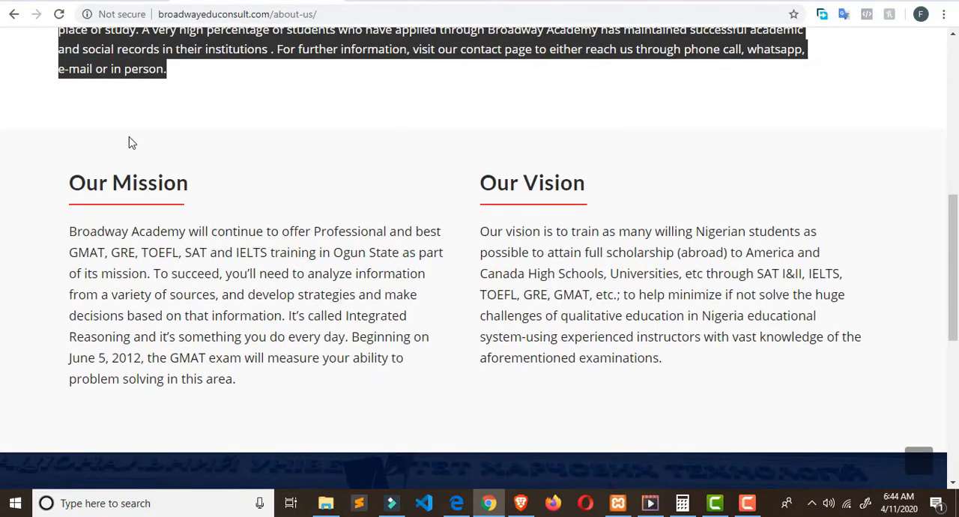
pyautogui.rightClick(129, 137)
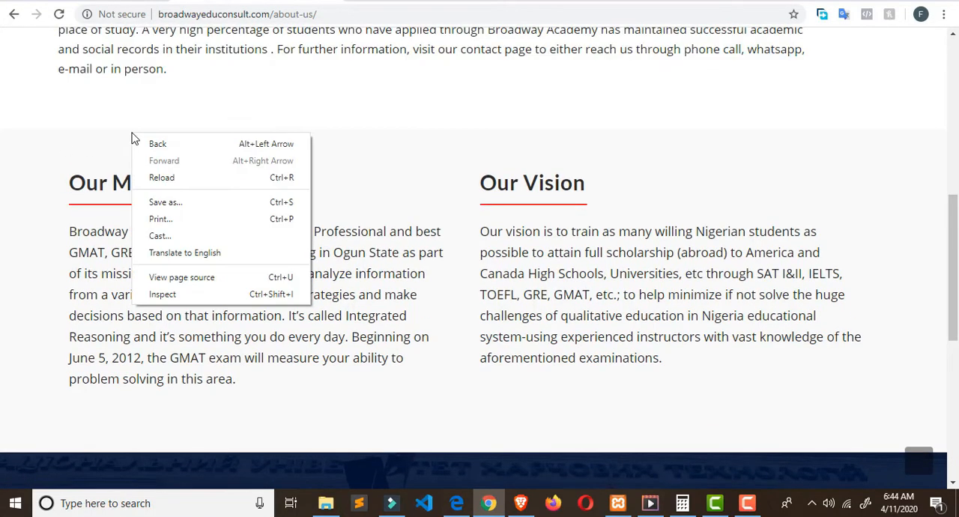
pyautogui.click(196, 294)
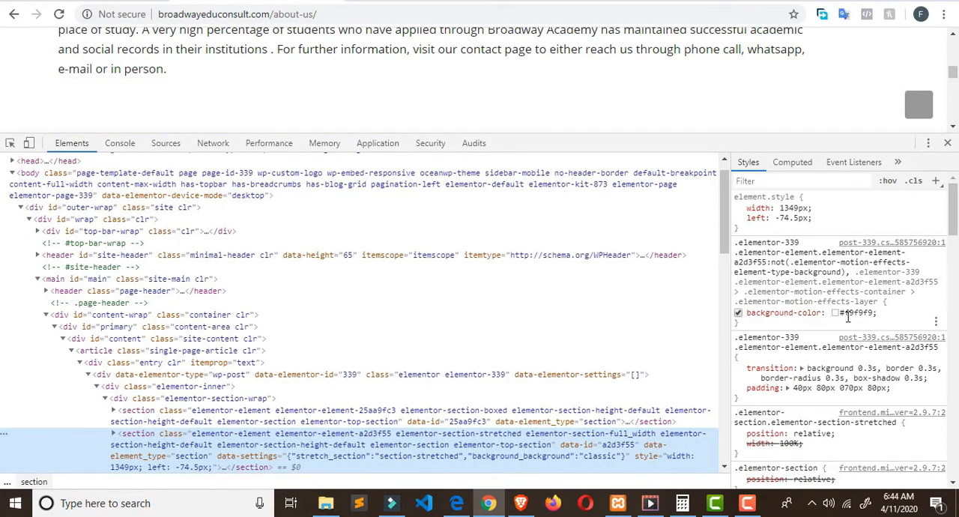
pyautogui.moveTo(875, 314); pyautogui.dragTo(842, 313)
pyautogui.hotkey('ctrl', 'c')
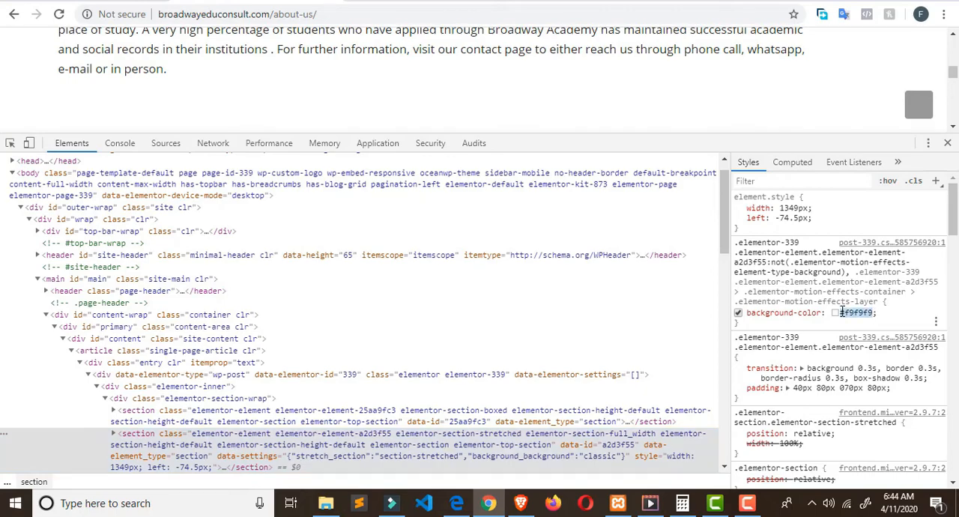
pyautogui.rightClick(860, 313)
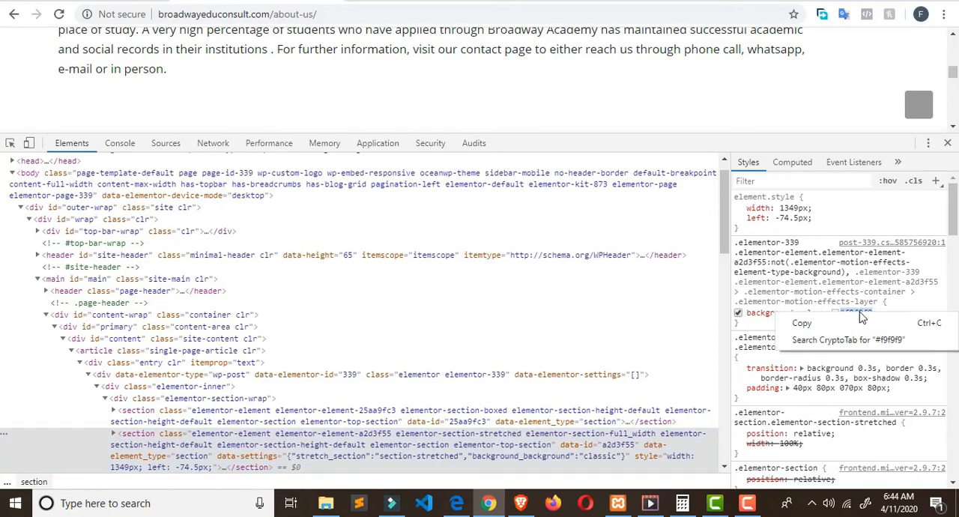
pyautogui.click(847, 316)
pyautogui.hotkey('ctrl', 'shift', 'Tab')
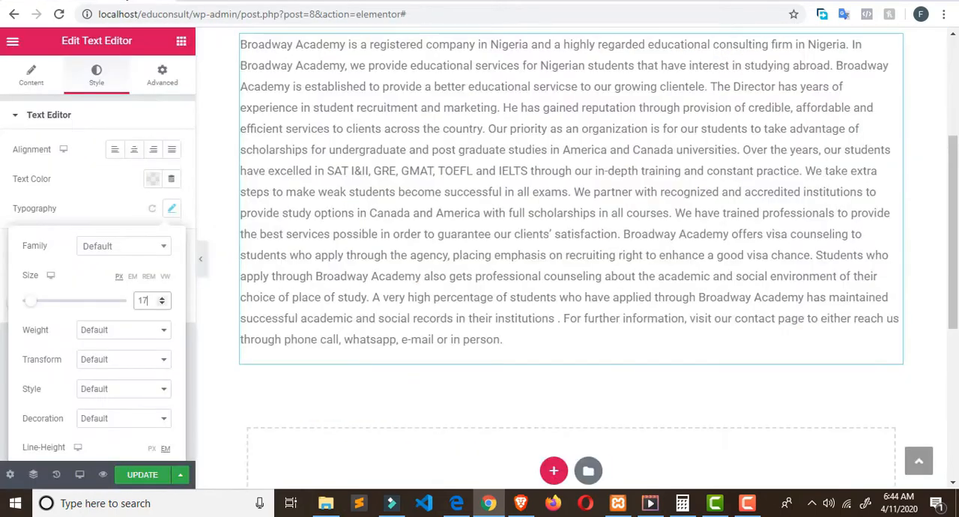
pyautogui.scroll(-3, 462, 236)
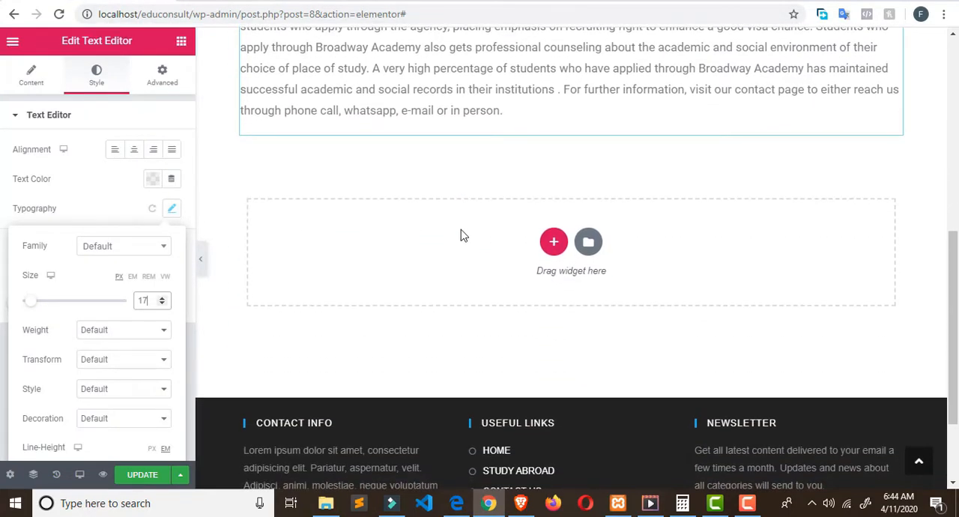
# Step: Add a one-column section below the Broadway Academy paragraph and give it a Classic background color of #f9f9f9
pyautogui.click(553, 241)
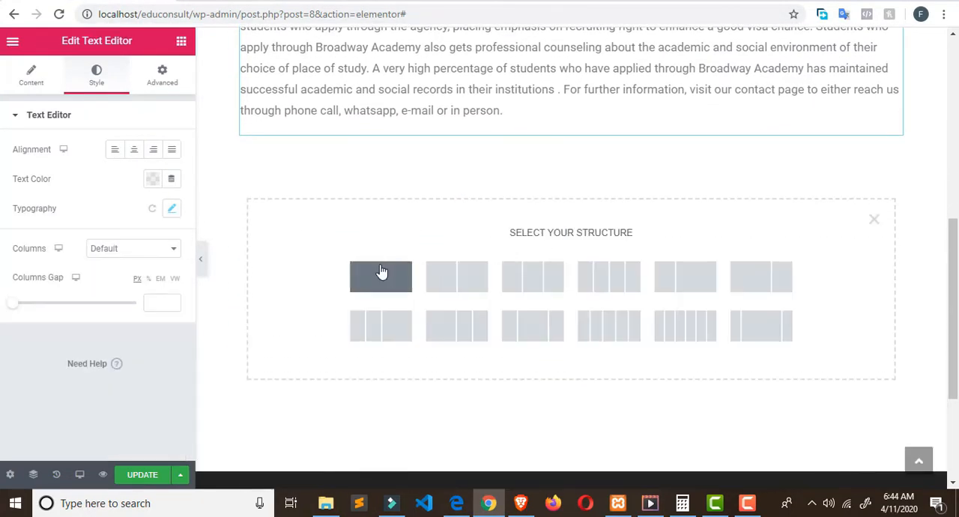
pyautogui.click(382, 272)
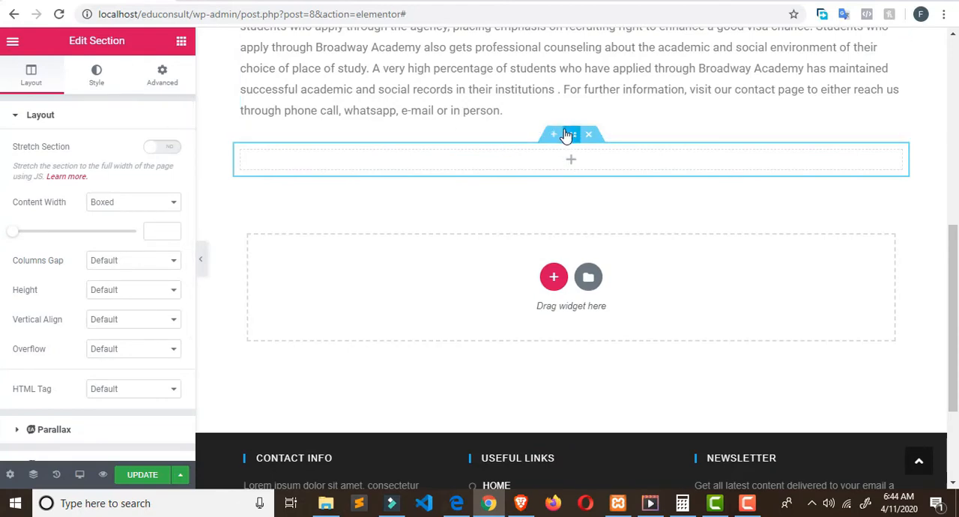
pyautogui.click(95, 71)
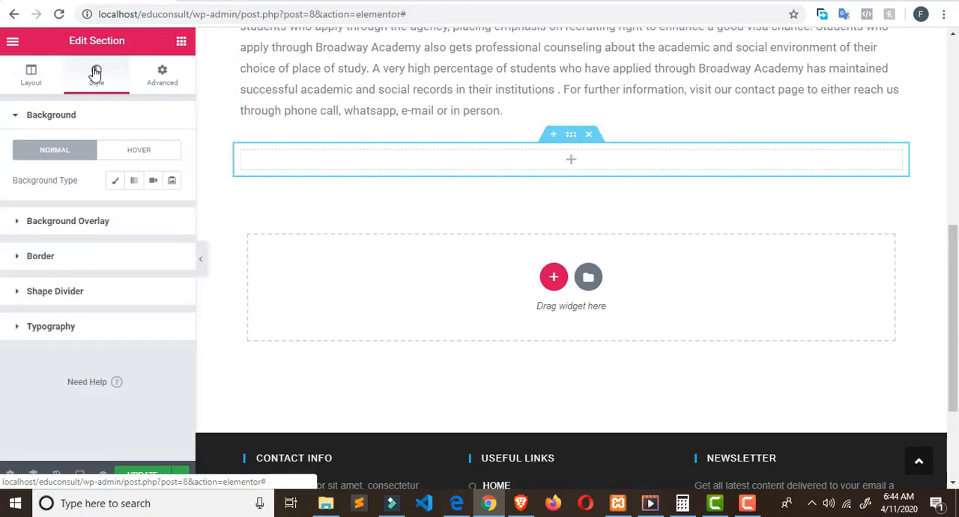
pyautogui.click(117, 182)
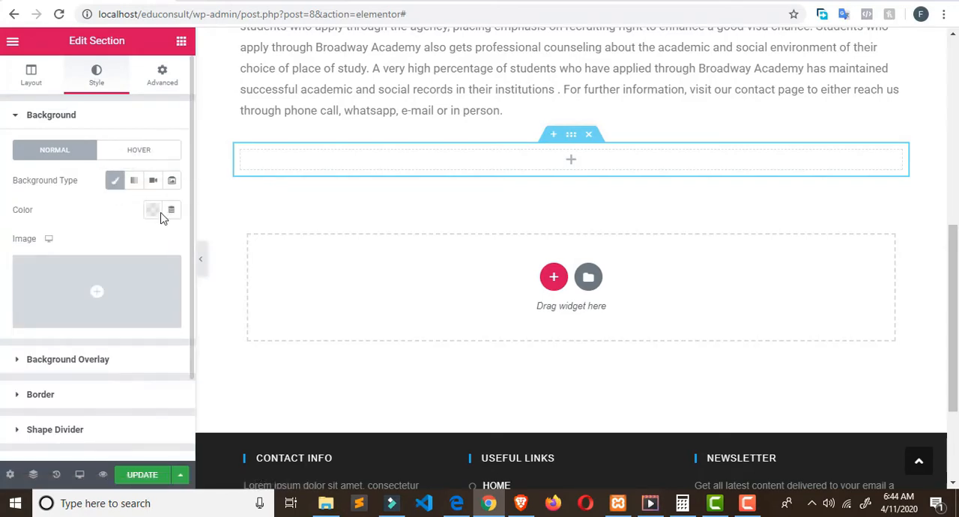
pyautogui.click(113, 182)
pyautogui.click(114, 182)
pyautogui.click(137, 186)
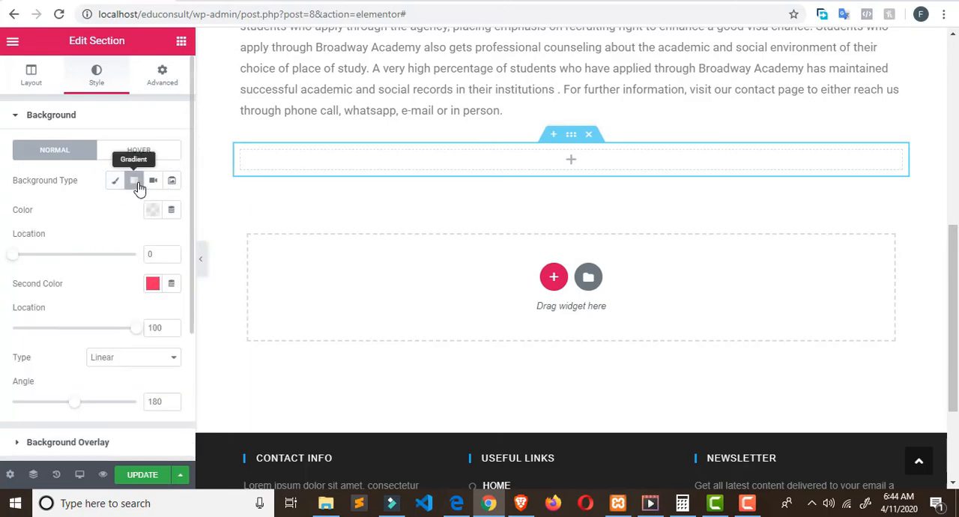
pyautogui.click(116, 182)
pyautogui.click(152, 211)
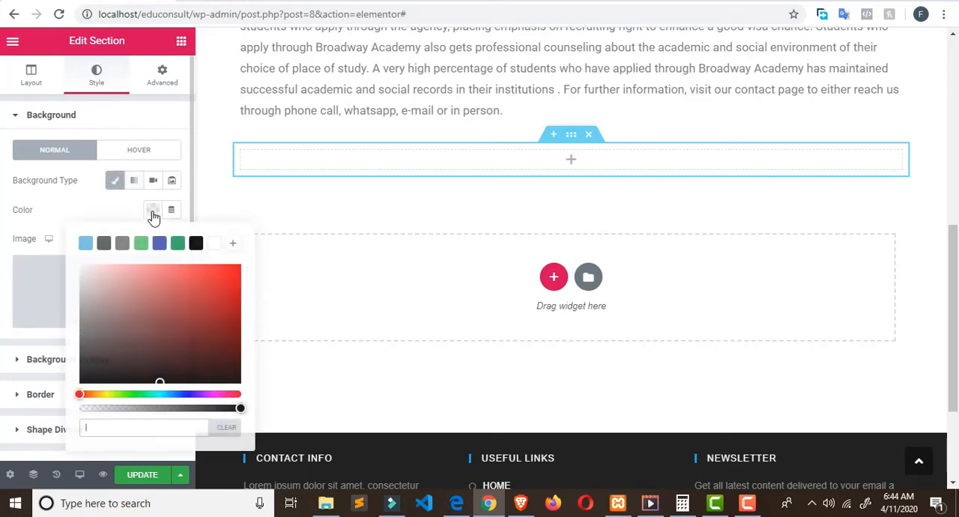
pyautogui.click(153, 429)
pyautogui.hotkey('ctrl', 'v')
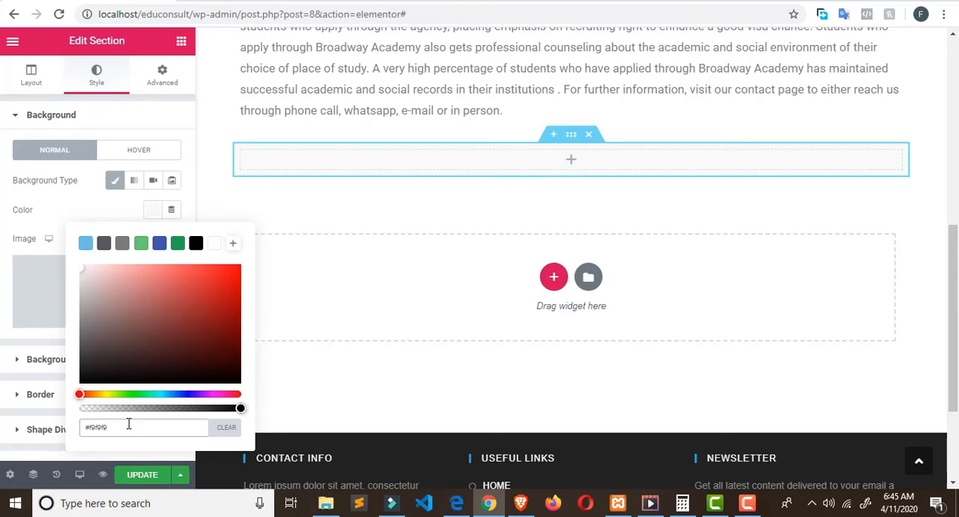
pyautogui.click(390, 186)
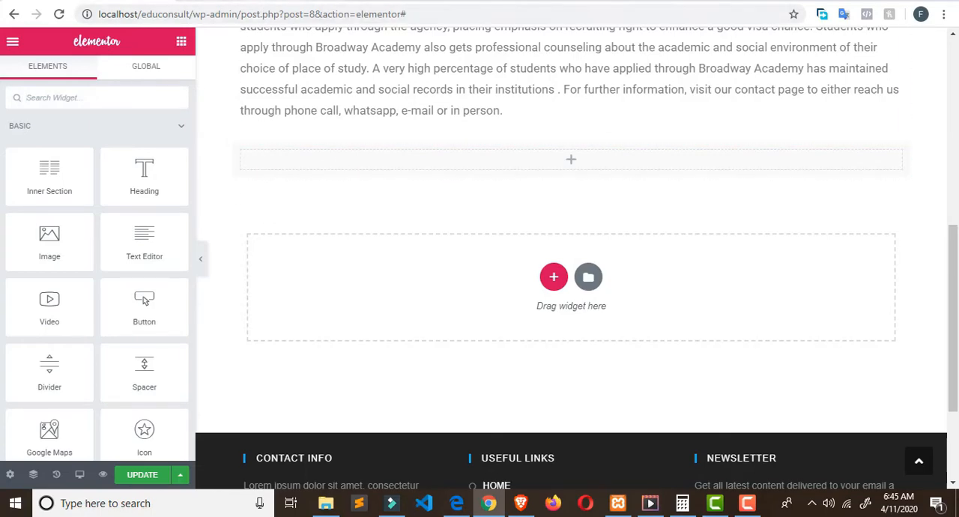
# Step: Close the inspector on the live page and place an Inner Section widget inside the new gray section of the local page
pyautogui.click(232, 1)
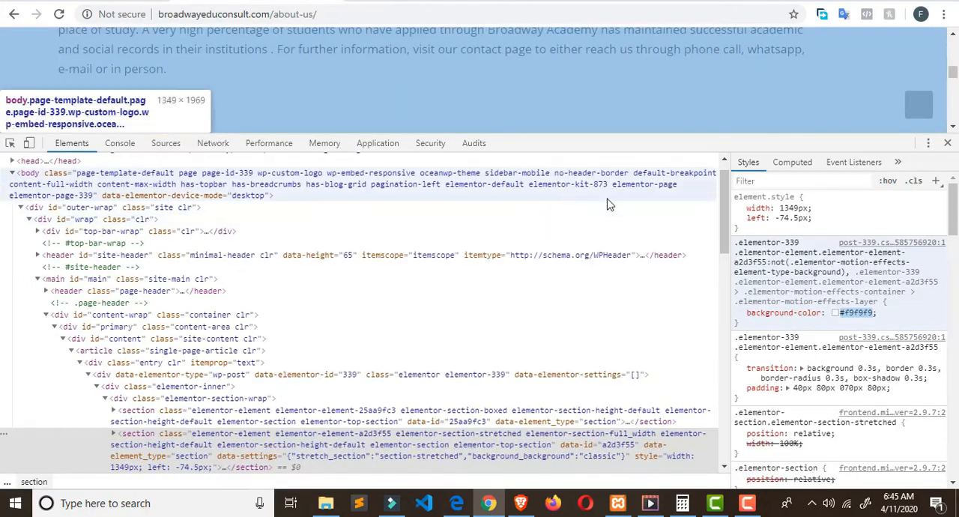
pyautogui.click(948, 143)
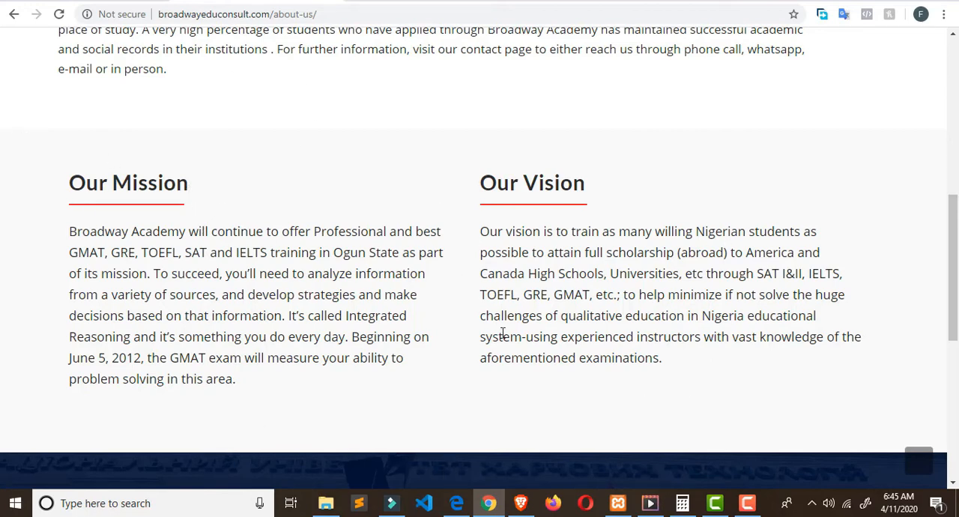
pyautogui.click(73, 2)
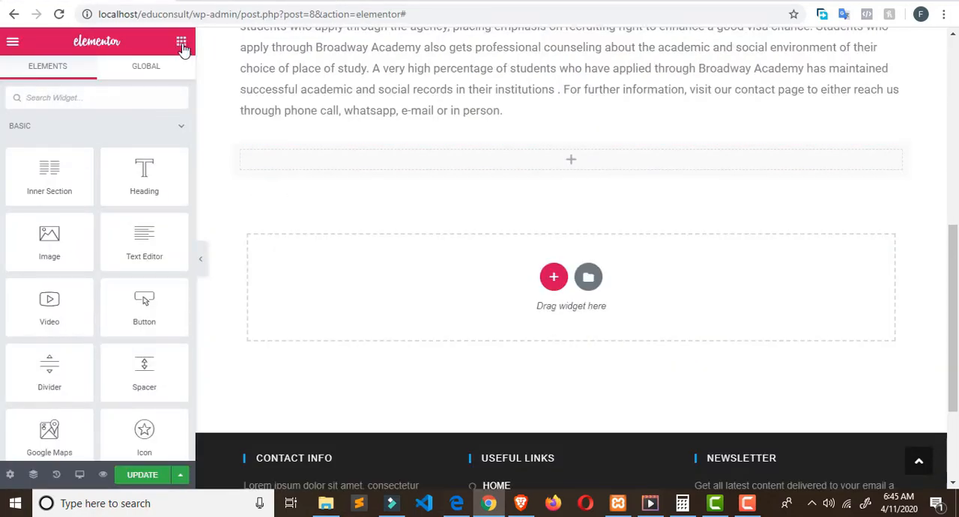
pyautogui.moveTo(71, 193); pyautogui.dragTo(566, 165)
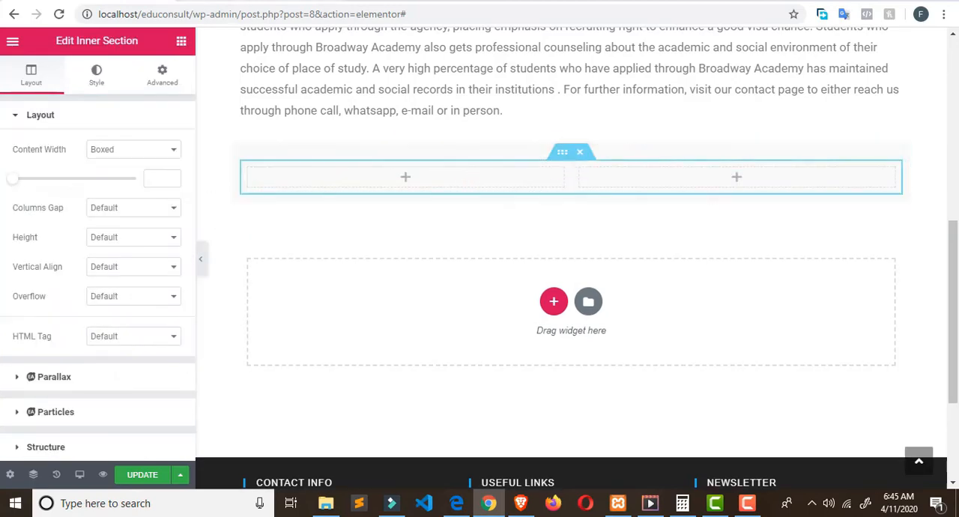
# Step: Inspect the Our Mission heading on the live page to read its font size and color
pyautogui.click(255, 0)
pyautogui.doubleClick(139, 190)
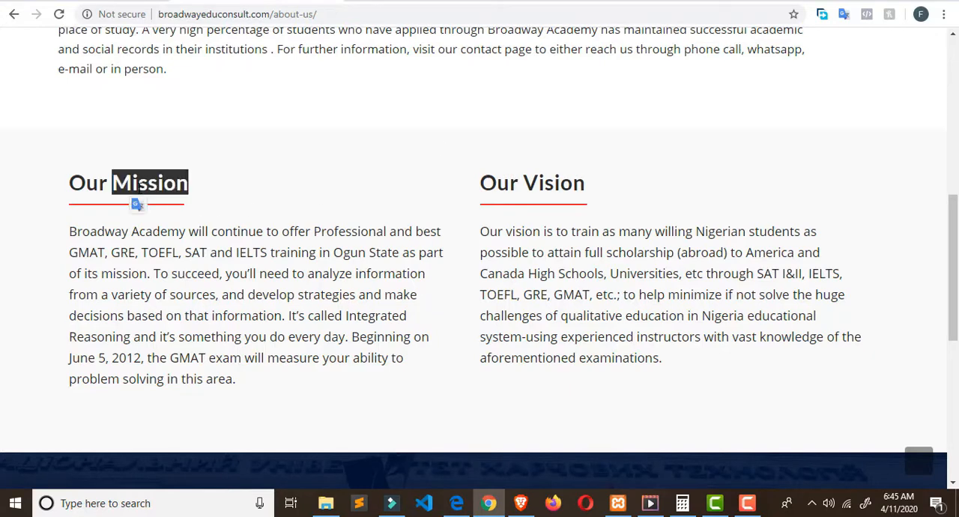
pyautogui.tripleClick(139, 186)
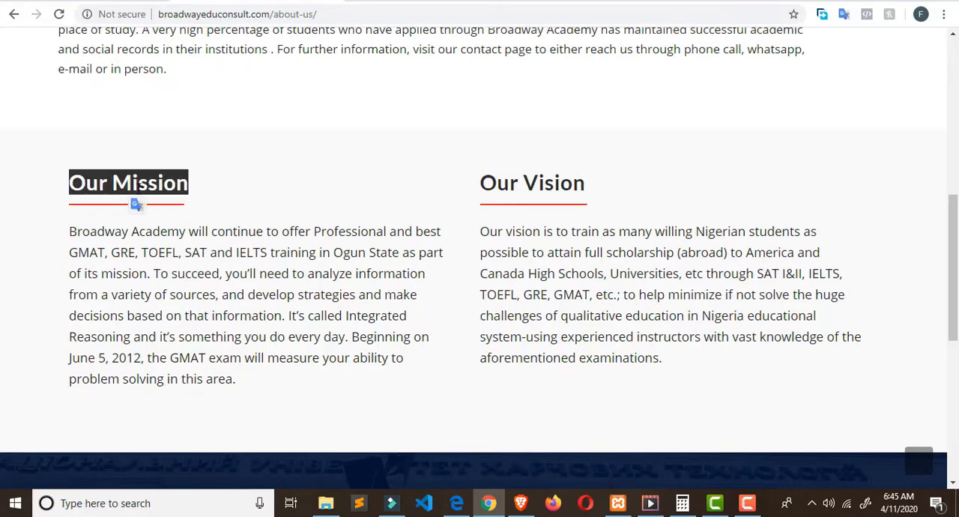
pyautogui.rightClick(138, 190)
pyautogui.click(180, 288)
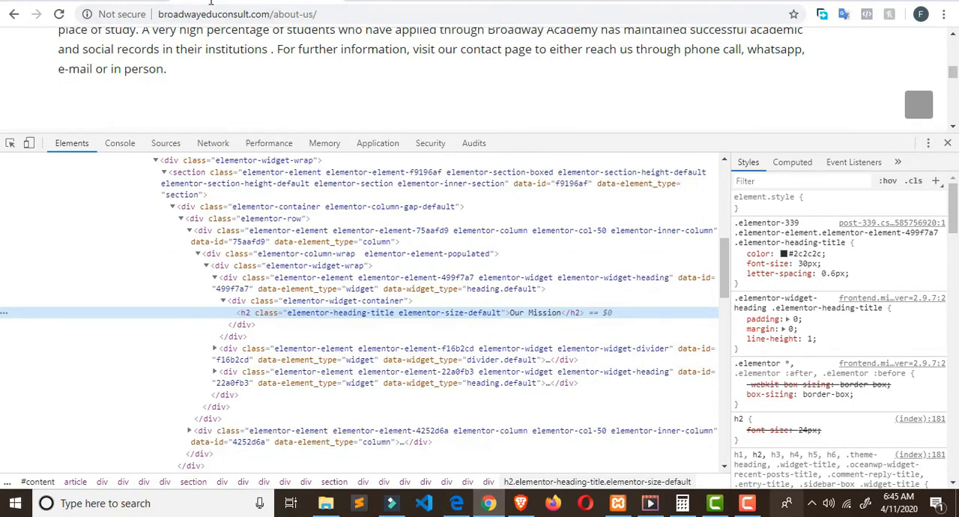
# Step: Place a Heading widget in the left column of the local page's inner section
pyautogui.click(144, 1)
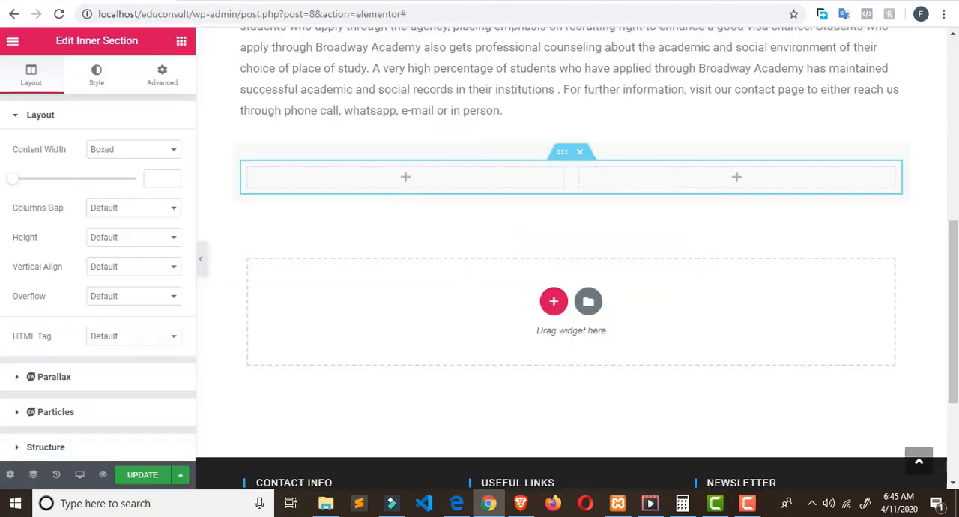
pyautogui.click(181, 41)
pyautogui.moveTo(144, 173); pyautogui.dragTo(332, 179)
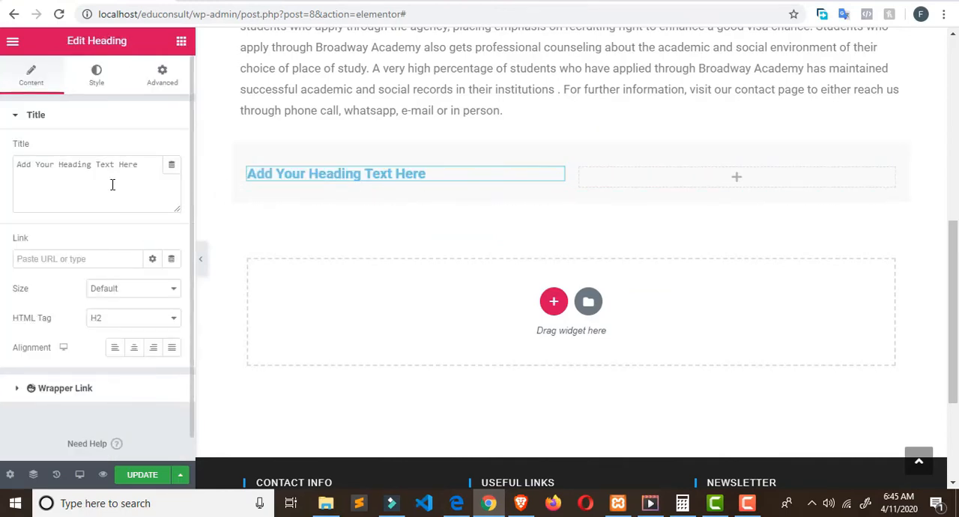
# Step: Copy the "Our Mission" title from the live page and use it to replace the new heading's placeholder text
pyautogui.click(276, 1)
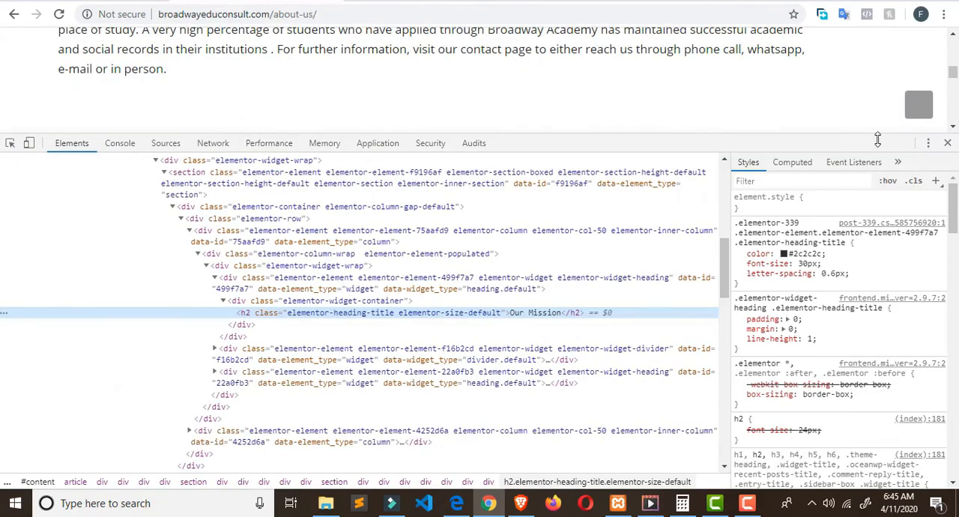
pyautogui.click(947, 143)
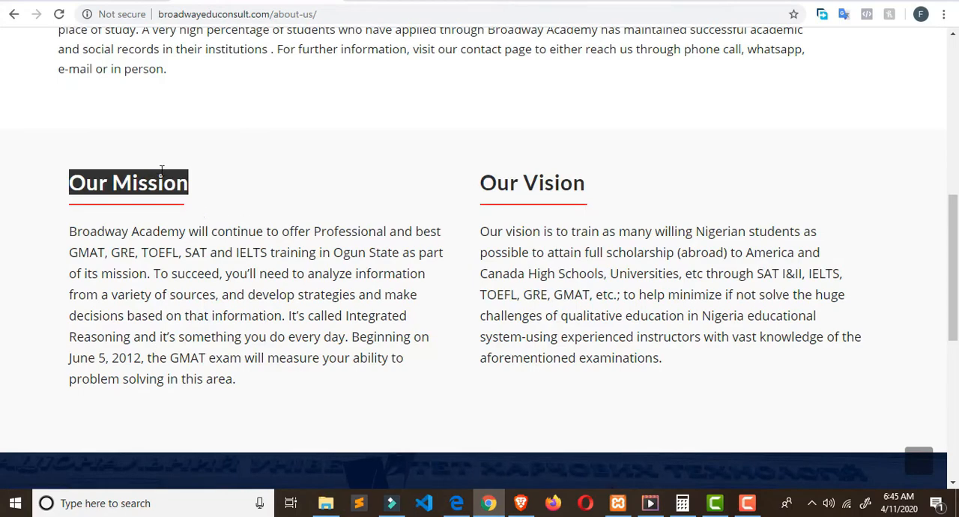
pyautogui.rightClick(182, 192)
pyautogui.click(198, 196)
pyautogui.click(107, 2)
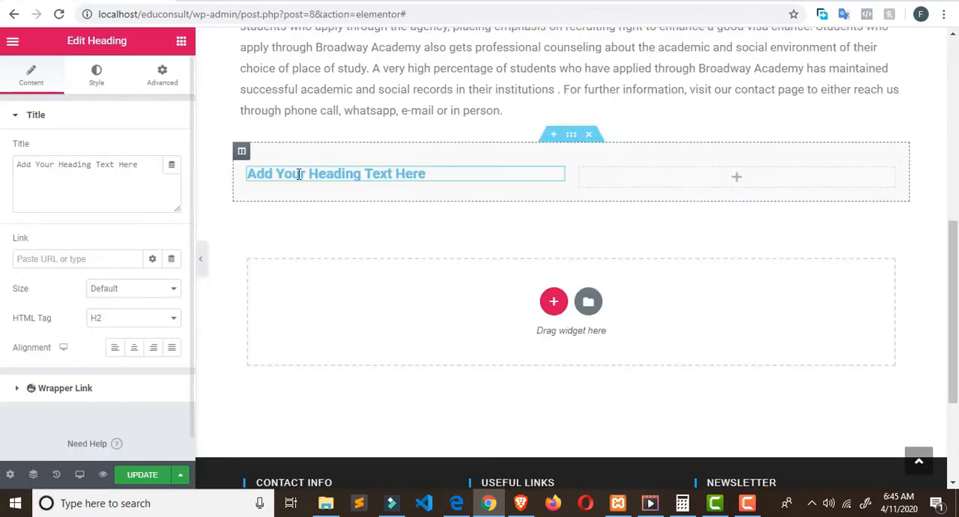
pyautogui.click(115, 173)
pyautogui.hotkey('ctrl', 'a')
pyautogui.hotkey('ctrl', 'v')
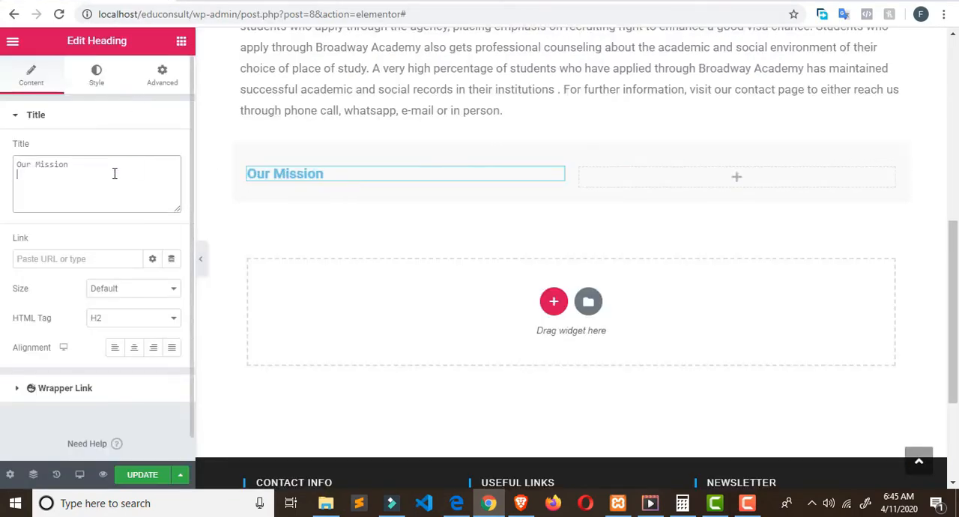
# Step: Set the Our Mission heading's typography to size 30 px and font family Arial
pyautogui.click(99, 83)
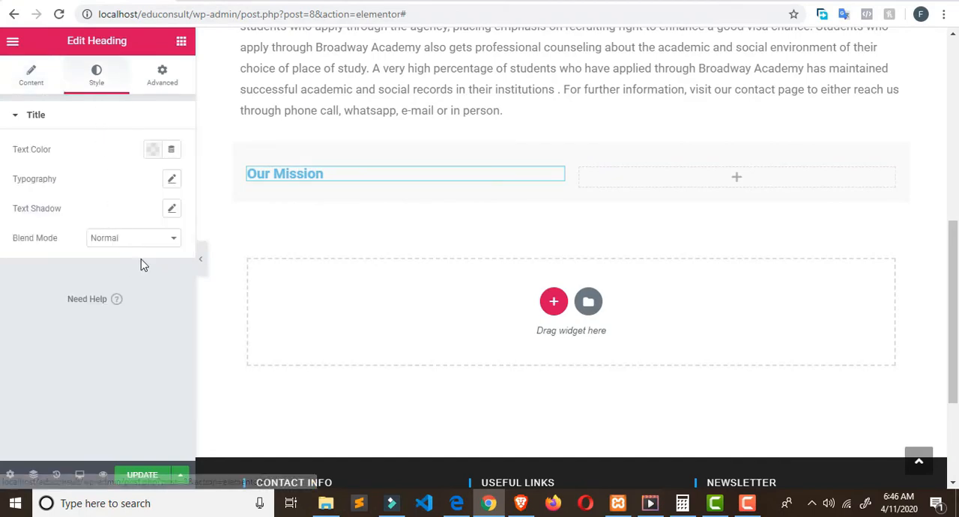
pyautogui.click(169, 180)
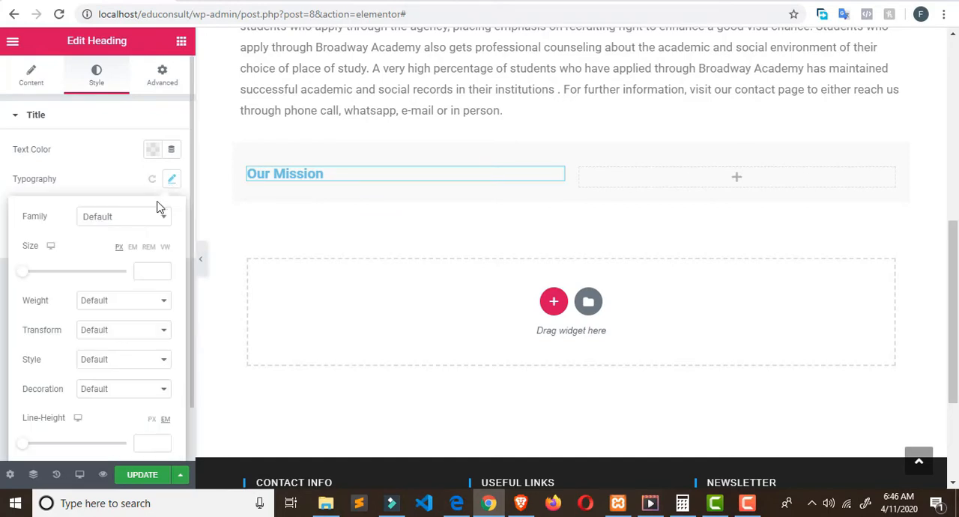
pyautogui.click(142, 270)
pyautogui.write('3')
pyautogui.write('5')
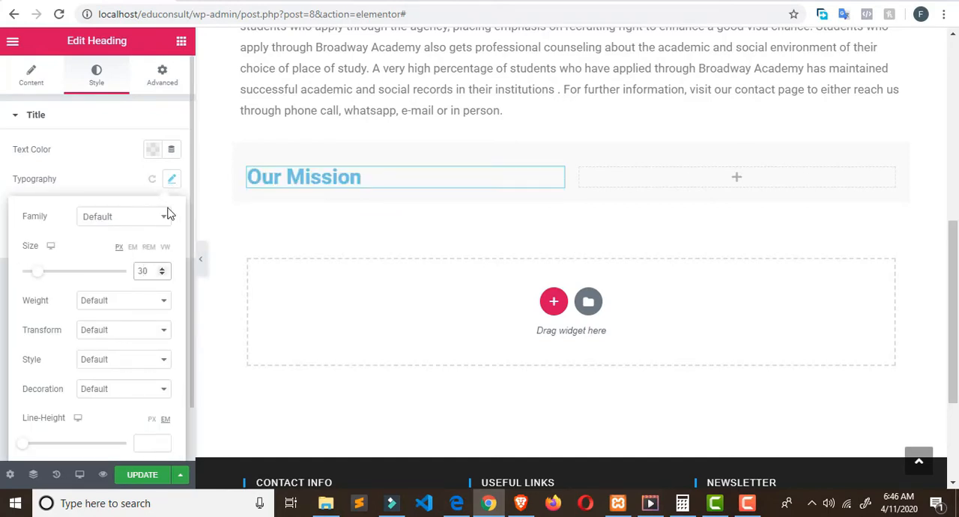
pyautogui.click(159, 216)
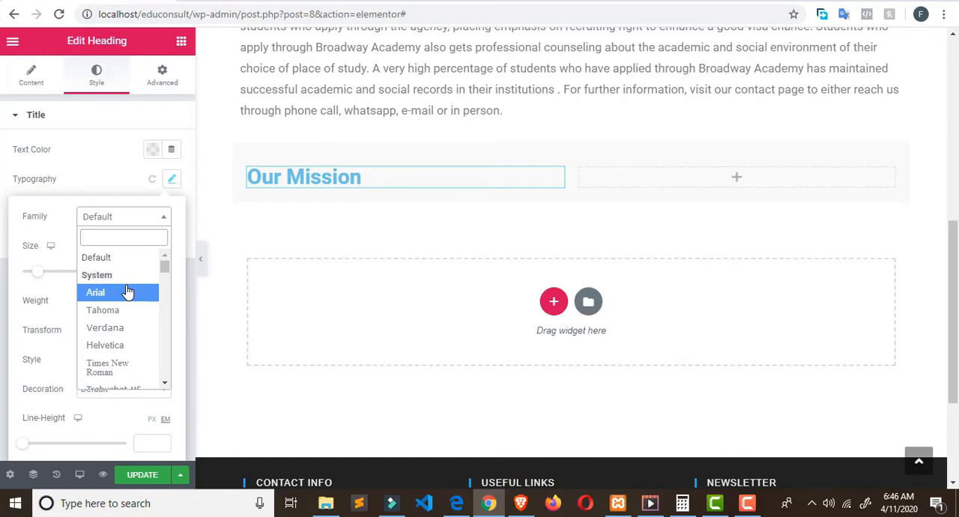
pyautogui.click(128, 292)
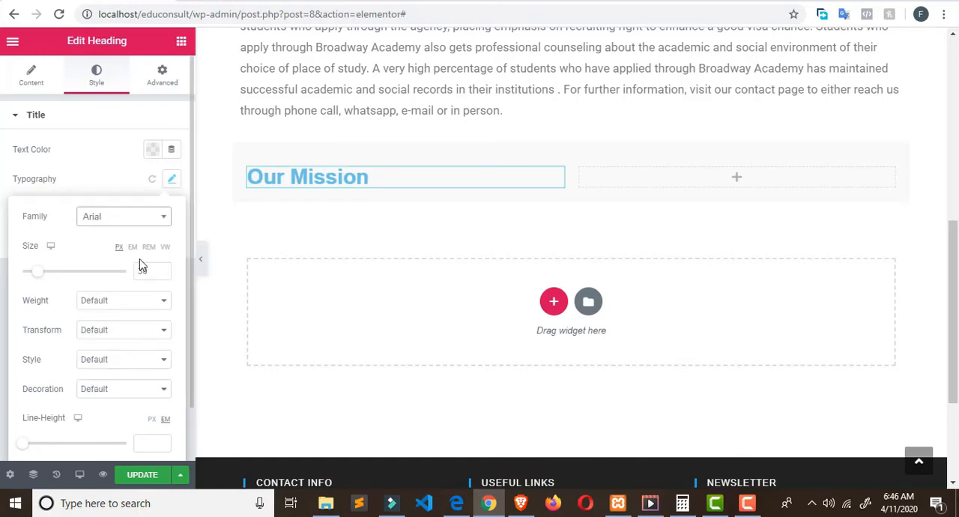
# Step: Change the Our Mission heading's text color to dark gray #55545F
pyautogui.click(153, 151)
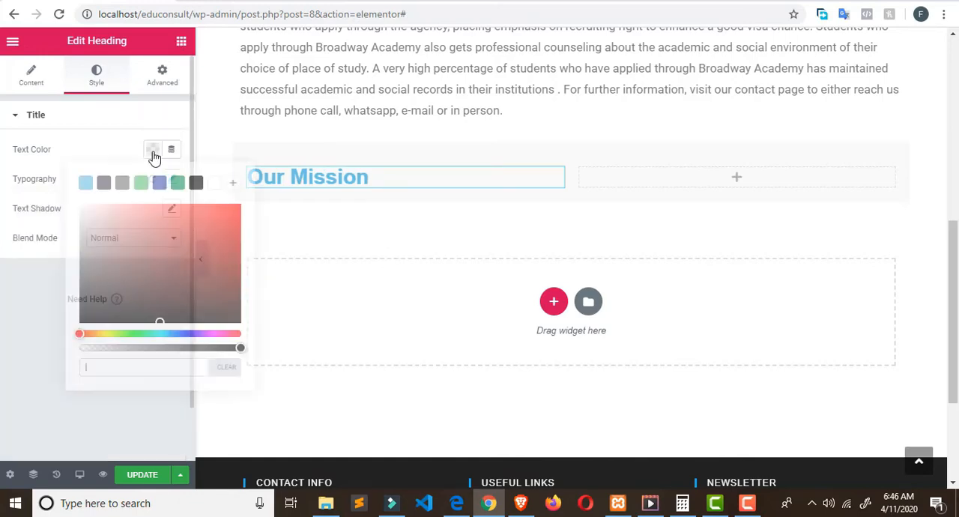
pyautogui.click(102, 185)
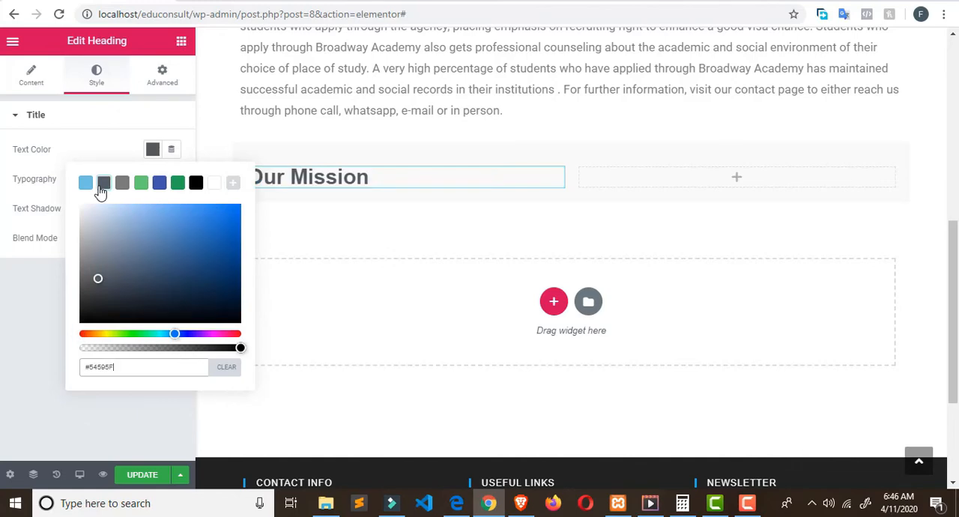
pyautogui.tripleClick(307, 180)
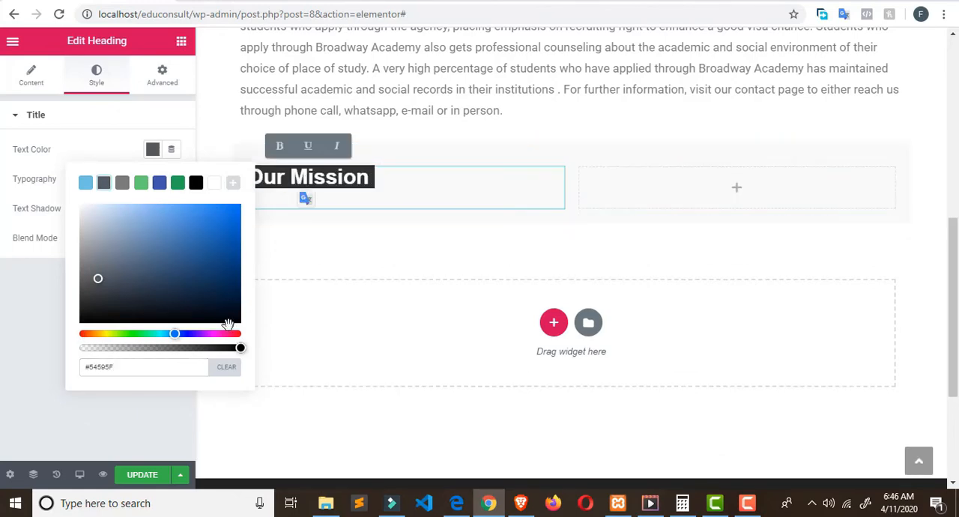
pyautogui.moveTo(187, 333); pyautogui.dragTo(189, 335)
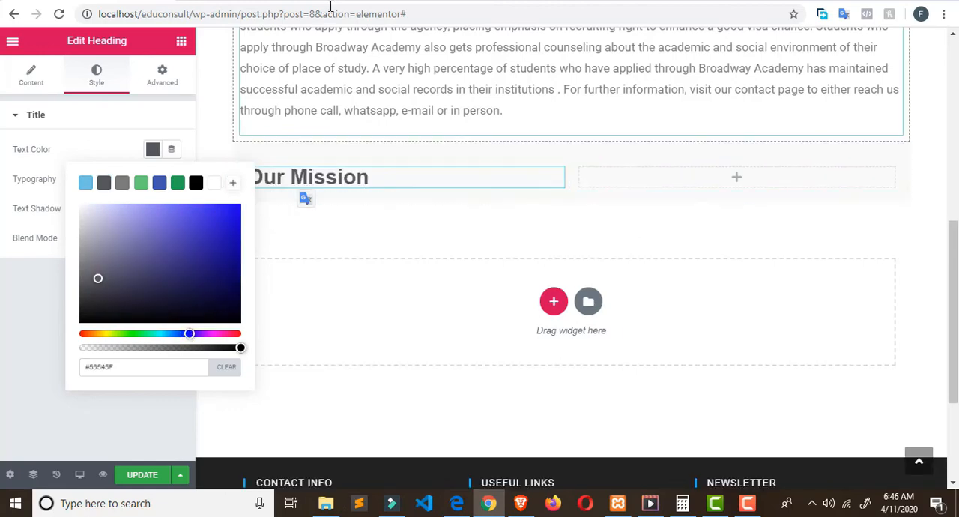
# Step: Copy the "Our Vision" title from the live page and place a Heading widget in the inner section's right column
pyautogui.click(308, 1)
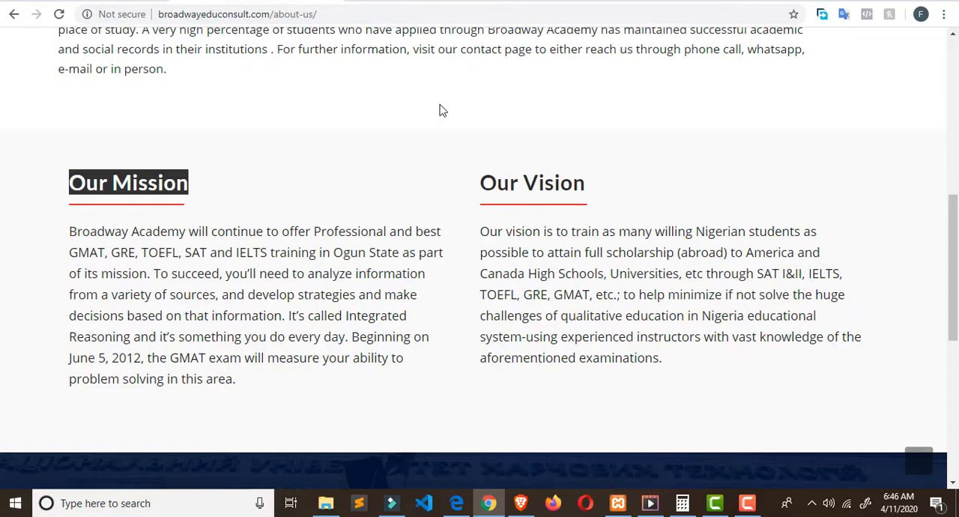
pyautogui.tripleClick(537, 187)
pyautogui.rightClick(552, 189)
pyautogui.click(561, 196)
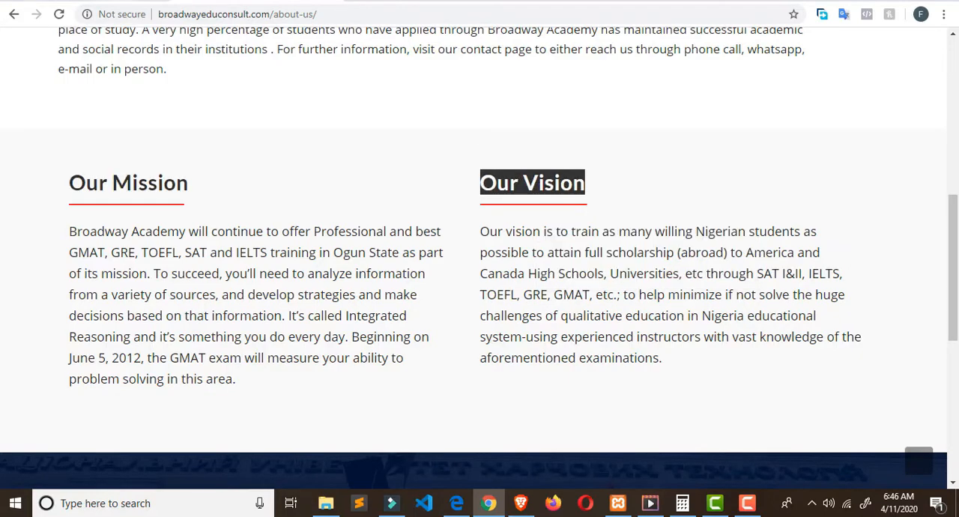
pyautogui.click(127, 1)
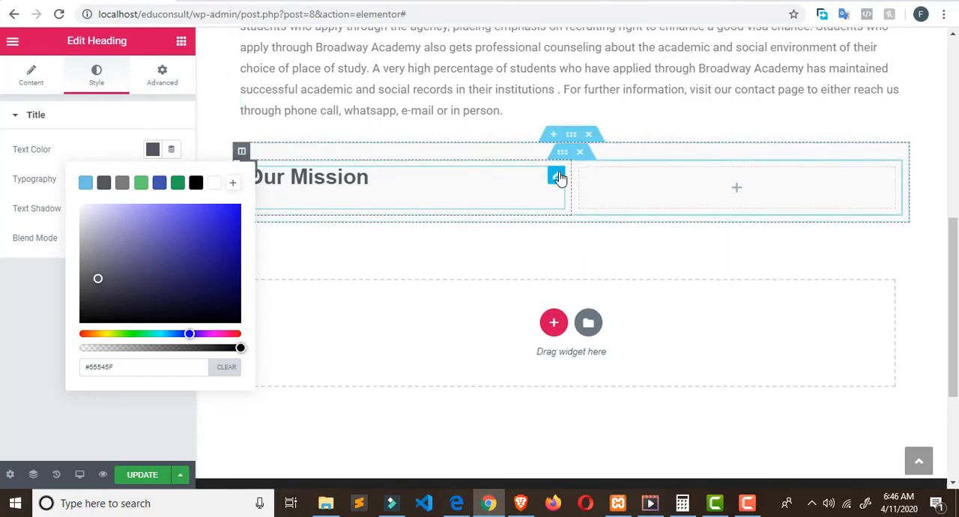
pyautogui.click(186, 42)
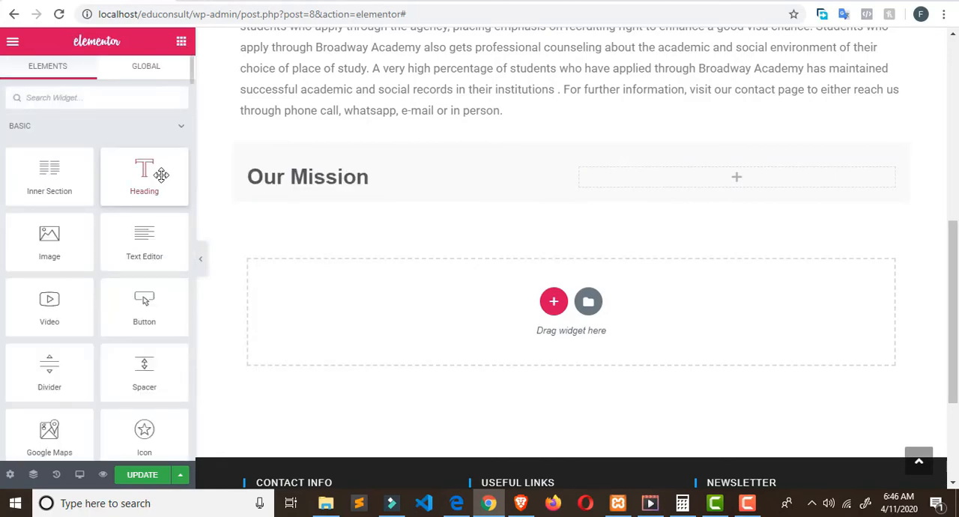
pyautogui.moveTo(161, 175); pyautogui.dragTo(796, 182)
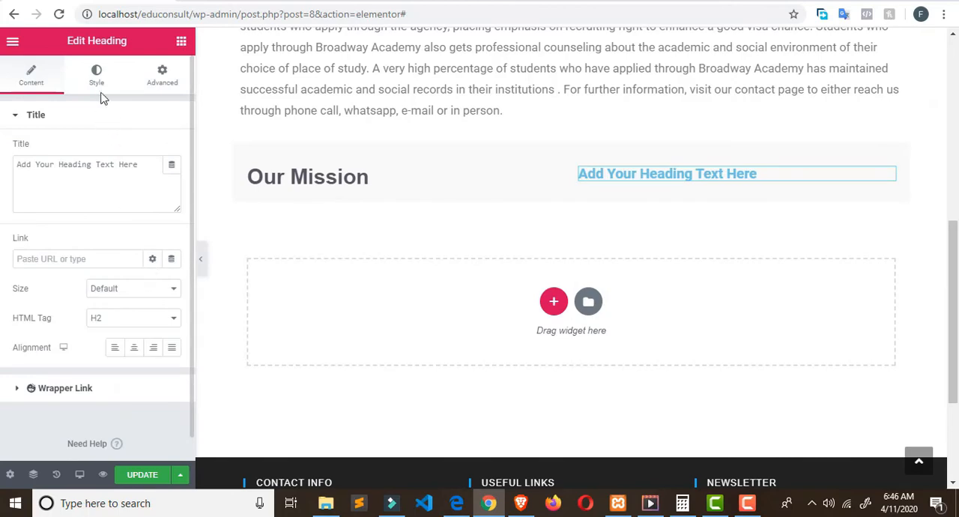
# Step: Set the typography size of the new heading in the inner section's right column to 30 px
pyautogui.click(99, 79)
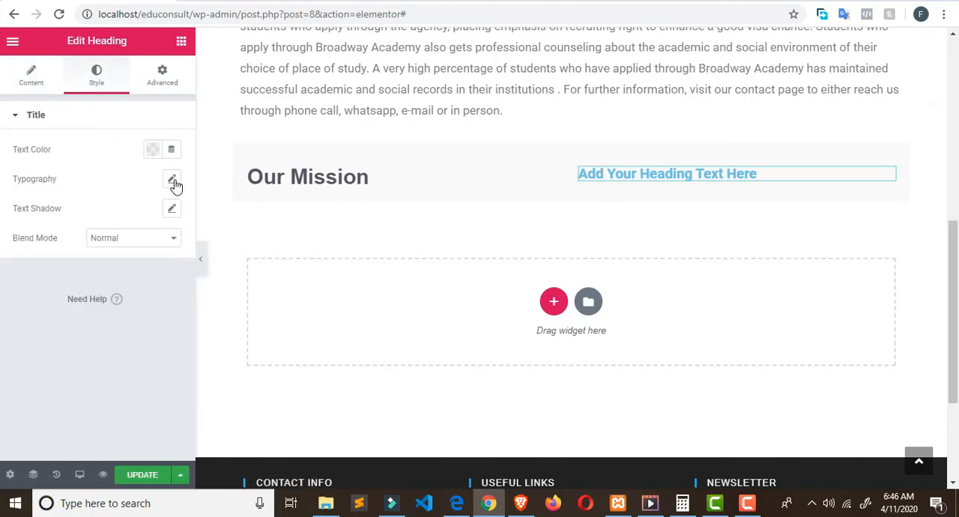
pyautogui.click(172, 182)
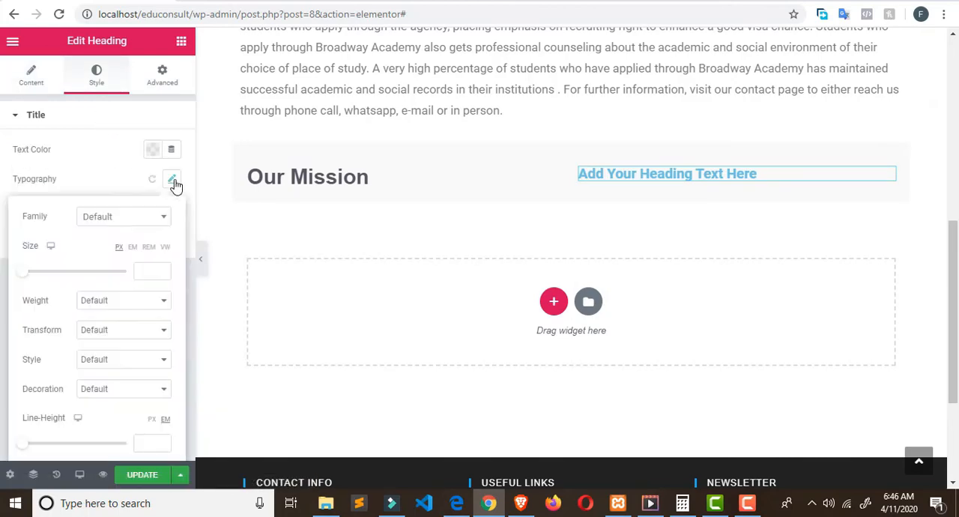
pyautogui.click(155, 270)
pyautogui.write('30')
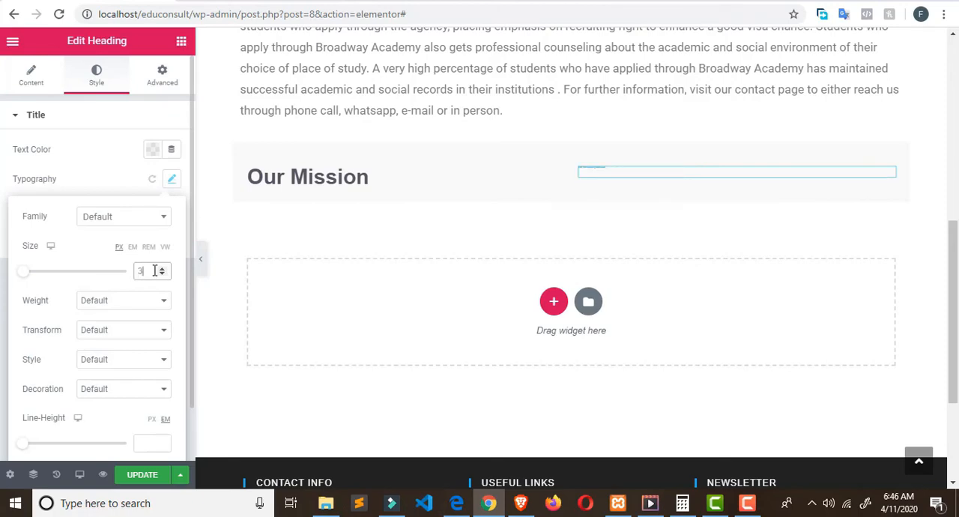
# Step: Change the right column heading's text color to purple #790B8F
pyautogui.click(152, 151)
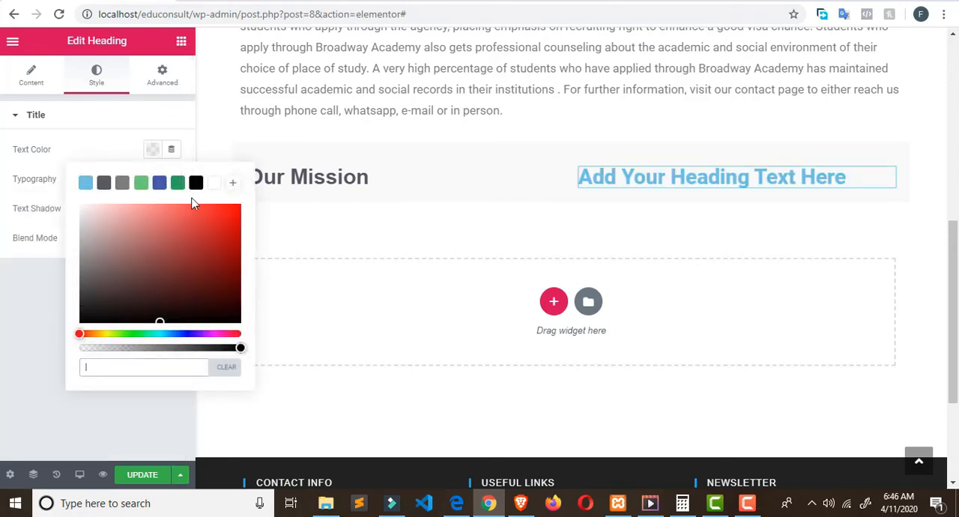
pyautogui.click(209, 334)
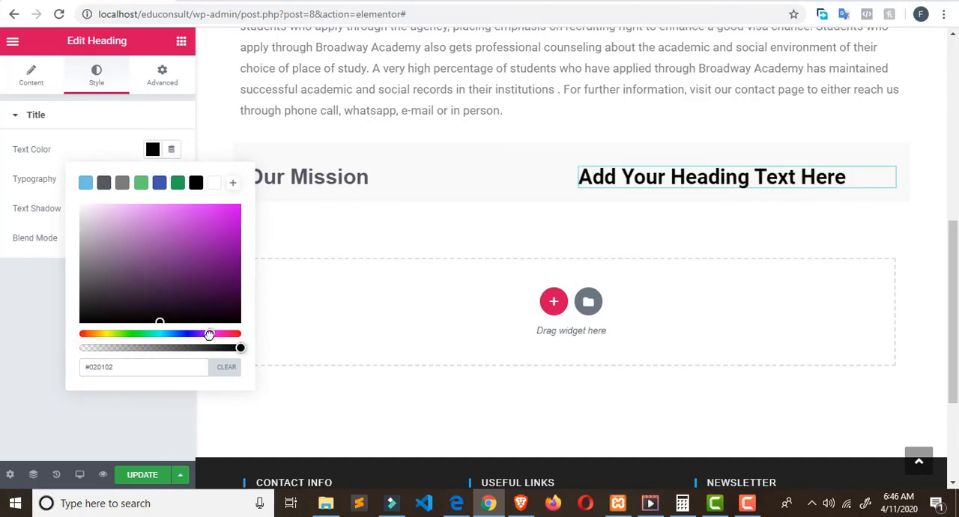
pyautogui.click(227, 257)
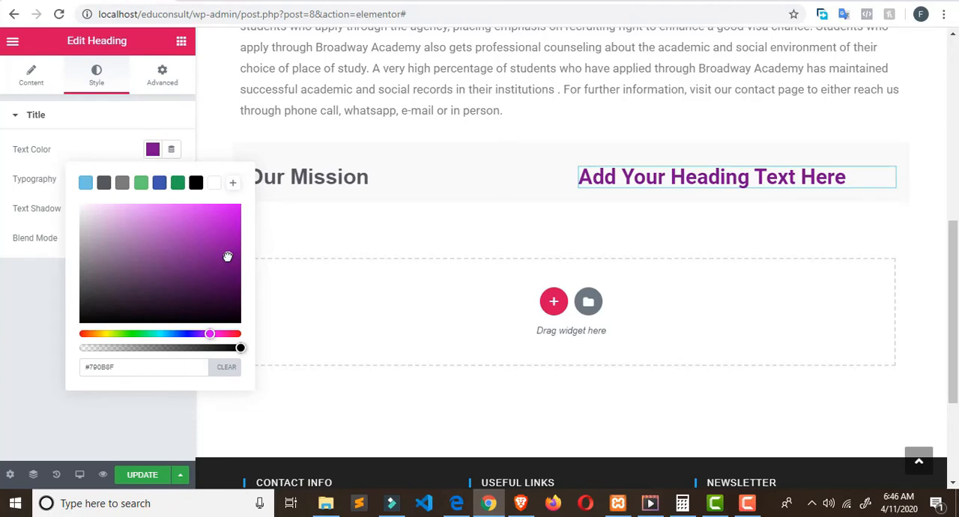
# Step: Replace the right column heading's placeholder title with the copied "Our Vision" text
pyautogui.click(94, 82)
pyautogui.click(25, 85)
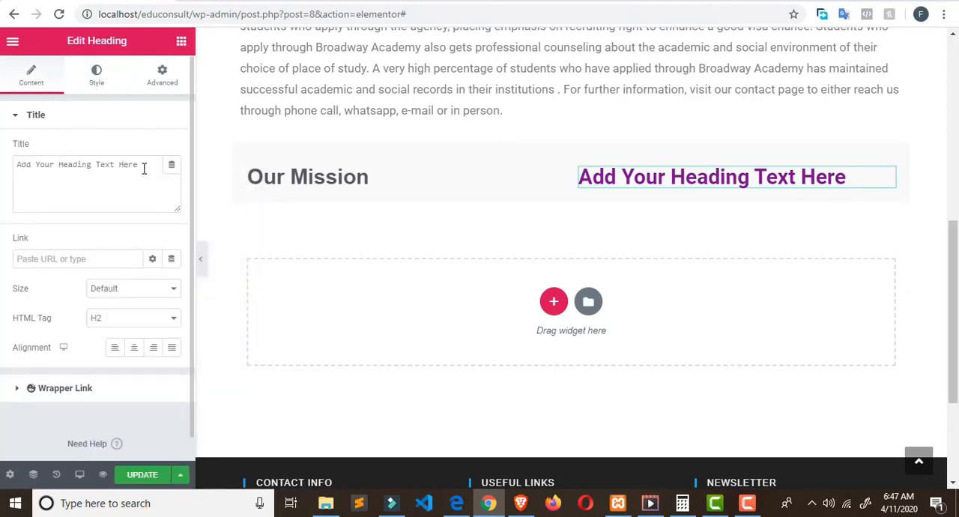
pyautogui.moveTo(143, 166); pyautogui.dragTo(33, 171)
pyautogui.tripleClick(32, 170)
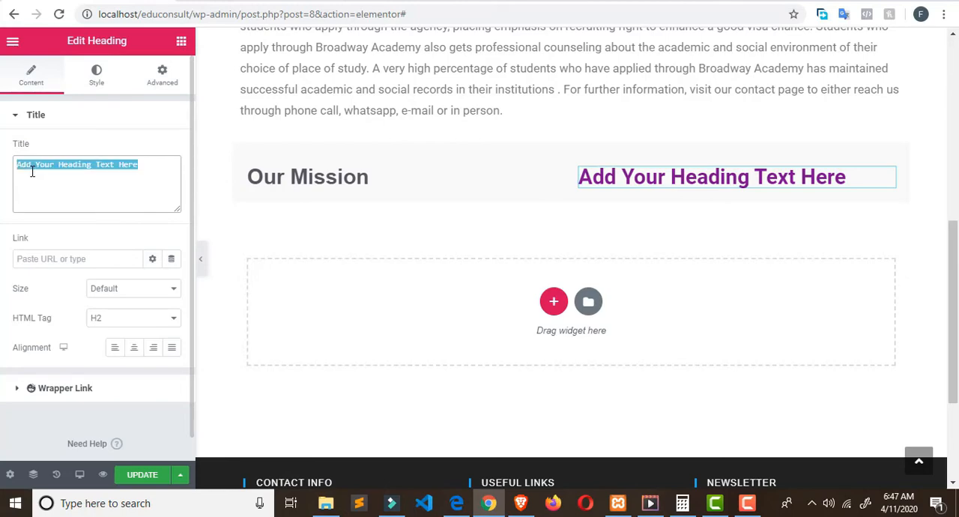
pyautogui.hotkey('ctrl', 'v')
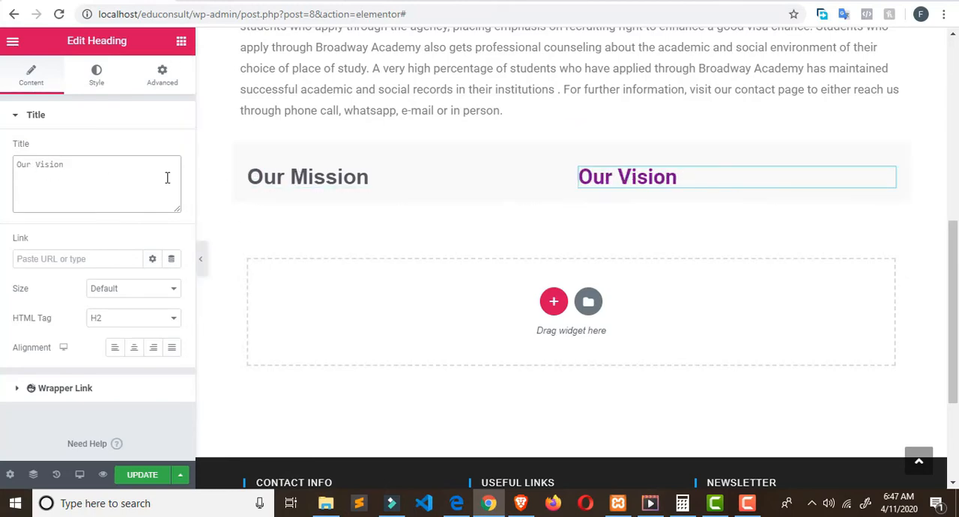
# Step: Copy the Our Vision heading's text color code #790B8F and apply it to the Our Mission heading's text color
pyautogui.click(96, 75)
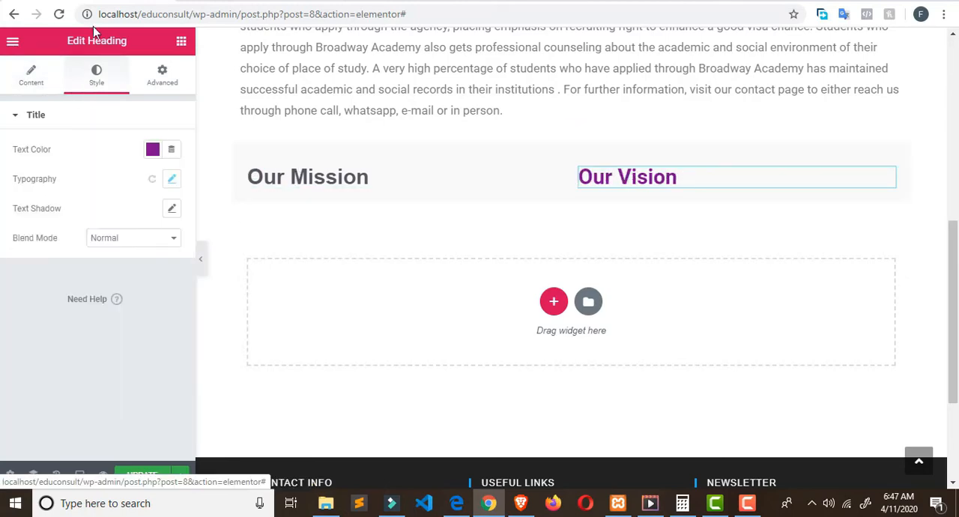
pyautogui.click(152, 150)
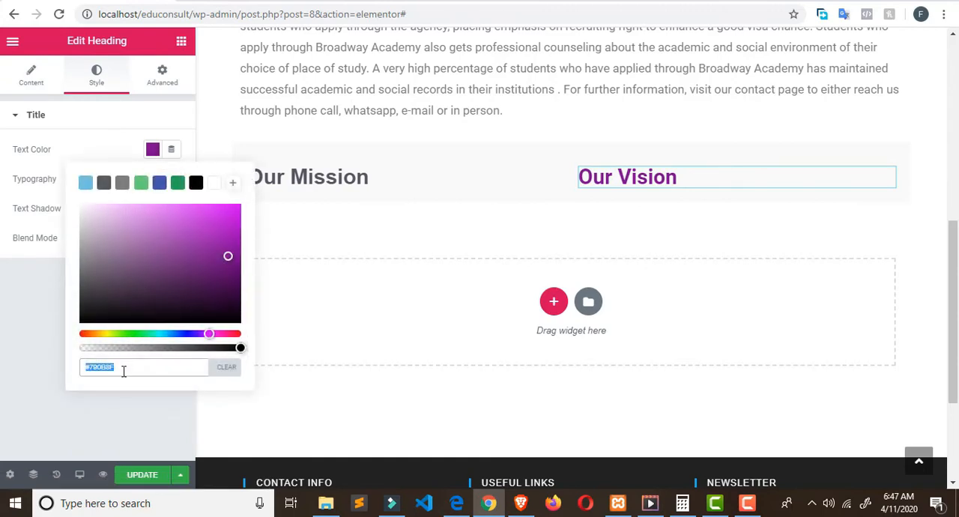
pyautogui.tripleClick(123, 372)
pyautogui.hotkey('ctrl', 'c')
pyautogui.click(330, 180)
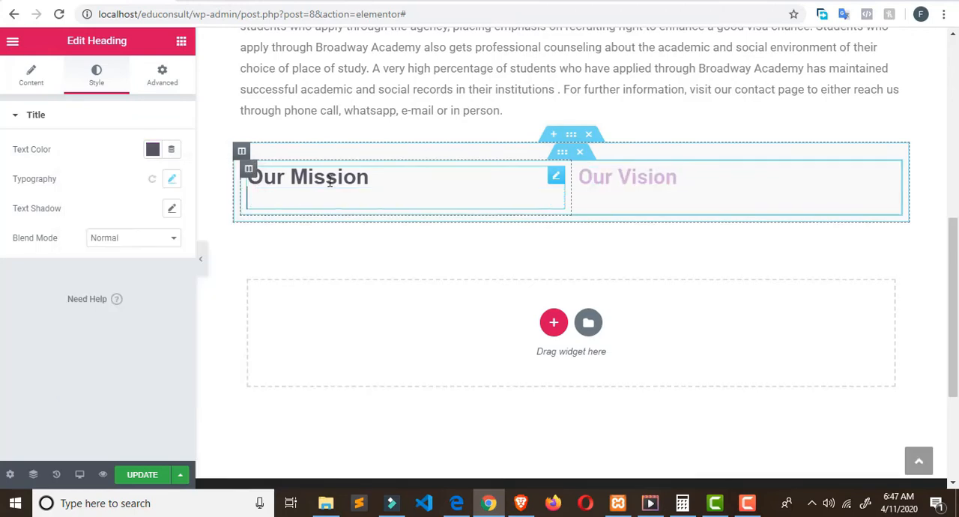
pyautogui.click(249, 169)
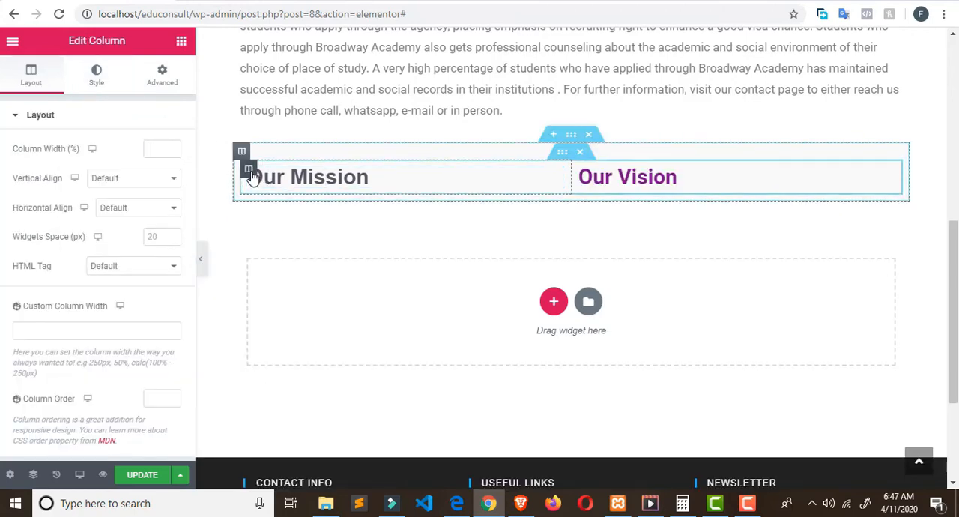
pyautogui.click(105, 82)
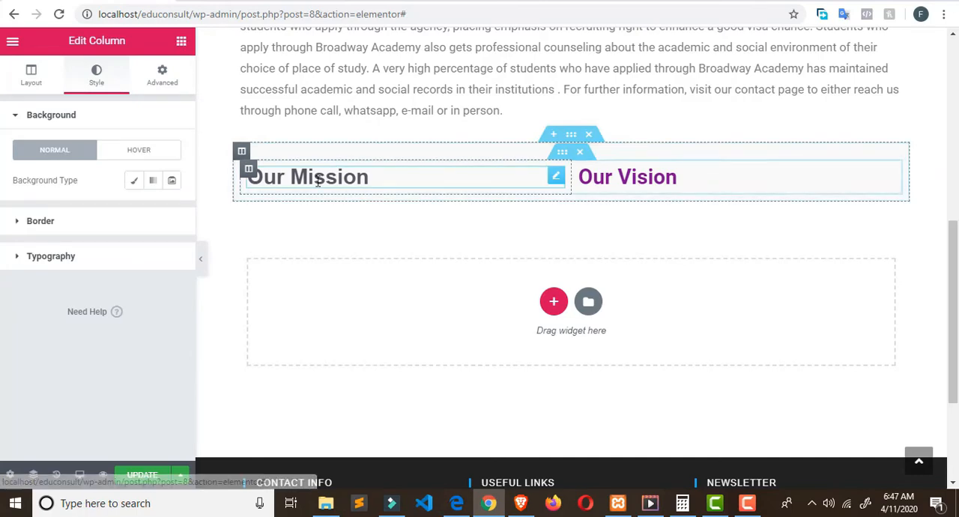
pyautogui.click(557, 177)
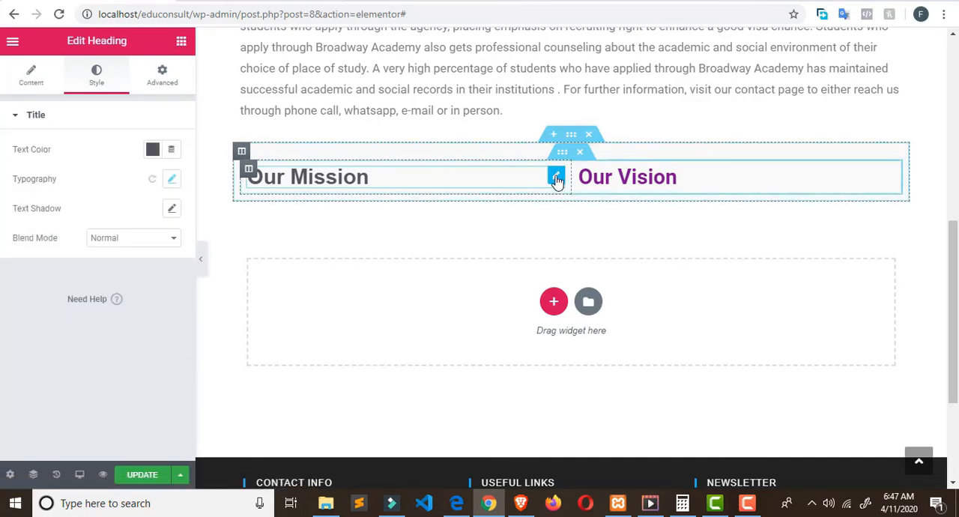
pyautogui.click(172, 179)
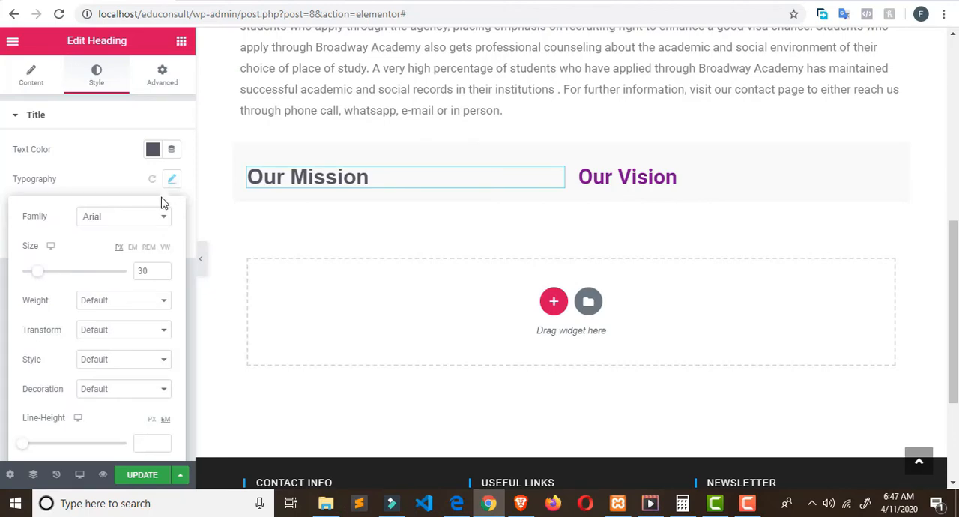
pyautogui.click(153, 151)
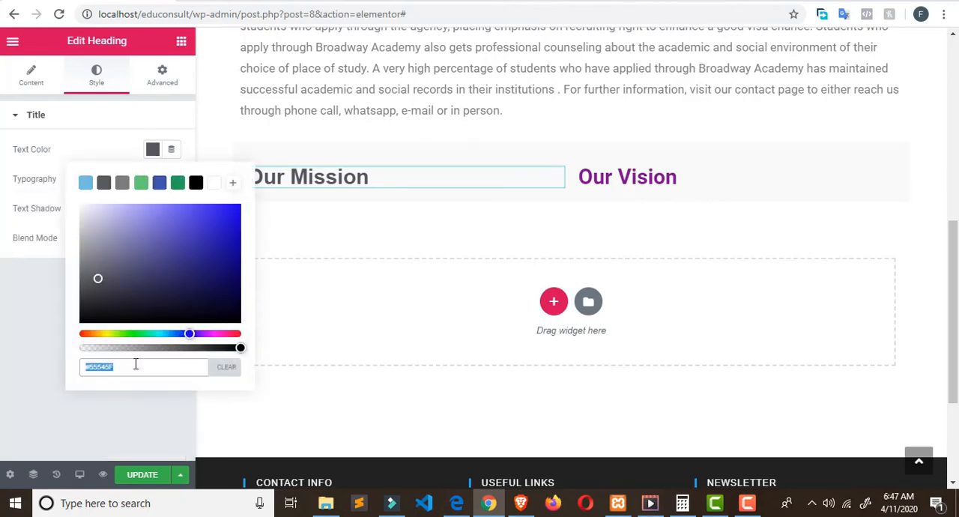
pyautogui.hotkey('ctrl', 'v')
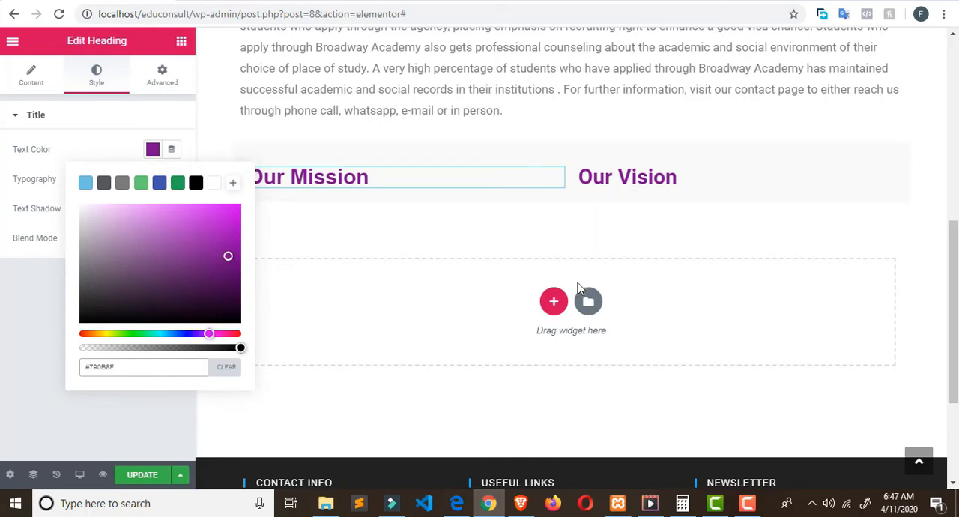
# Step: Copy the paragraph under Our Mission from the live About us page and return to the Elementor editor
pyautogui.click(286, 1)
pyautogui.moveTo(69, 230); pyautogui.dragTo(234, 379)
pyautogui.hotkey('ctrl', 'c')
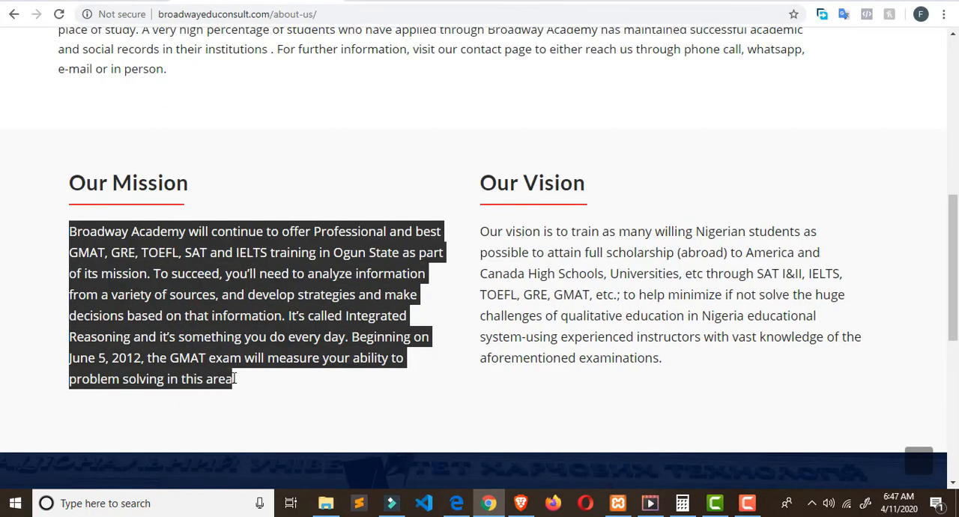
pyautogui.click(83, 2)
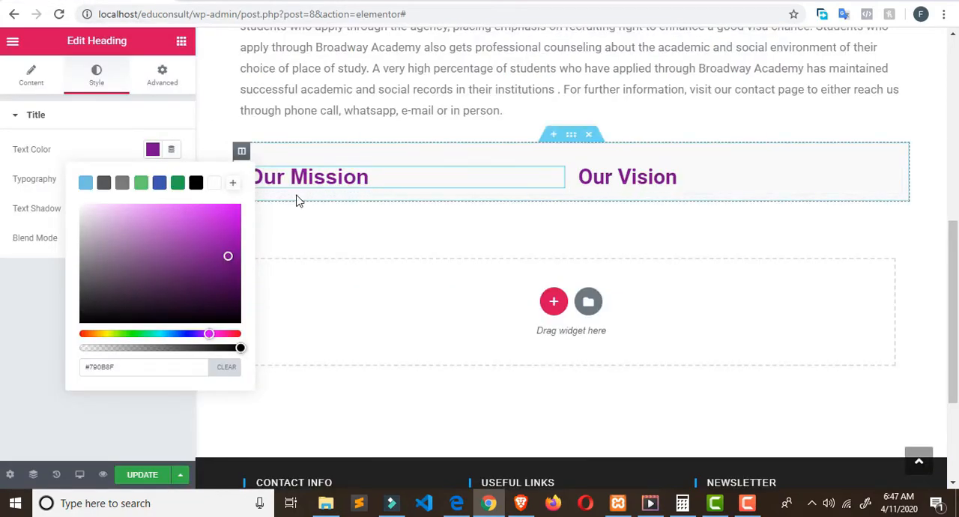
pyautogui.click(181, 41)
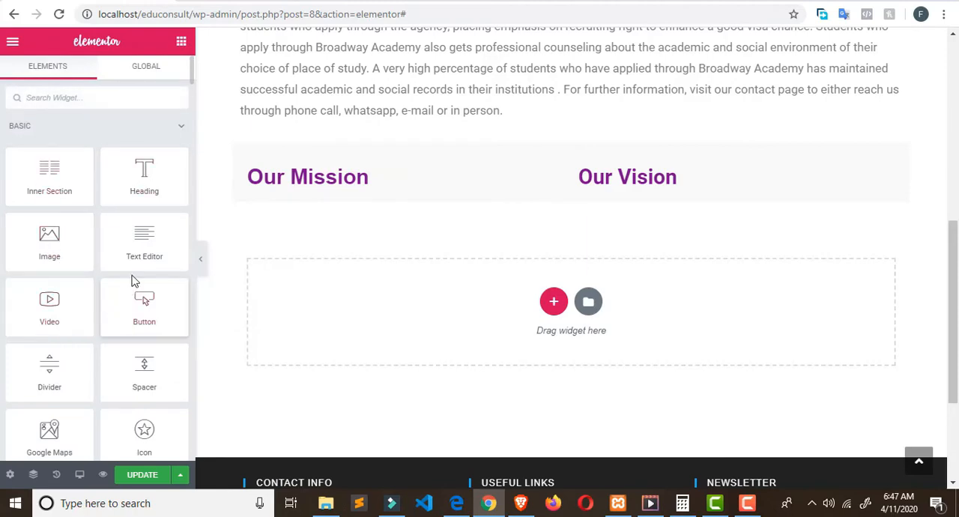
pyautogui.moveTo(139, 252); pyautogui.dragTo(307, 190)
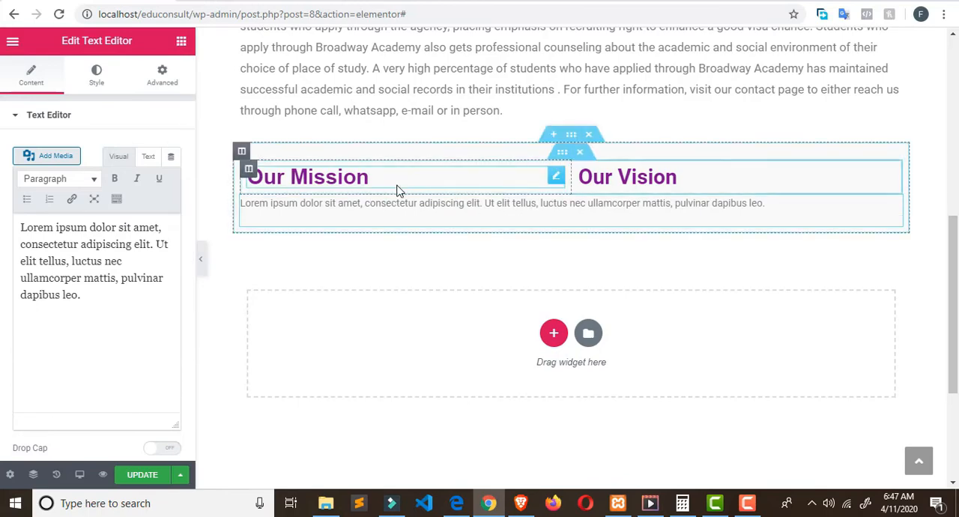
pyautogui.hotkey('ctrl', 'z')
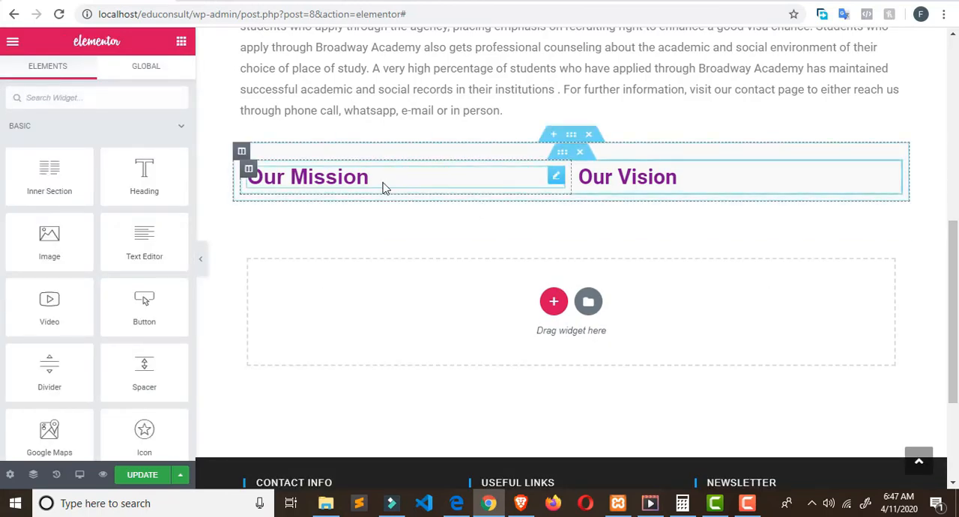
pyautogui.click(410, 195)
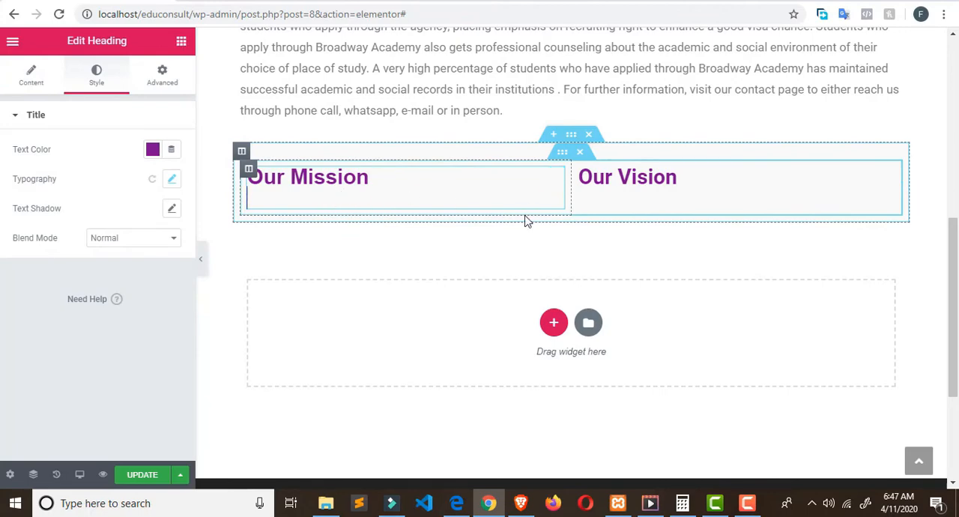
pyautogui.hotkey('ctrl', 'v')
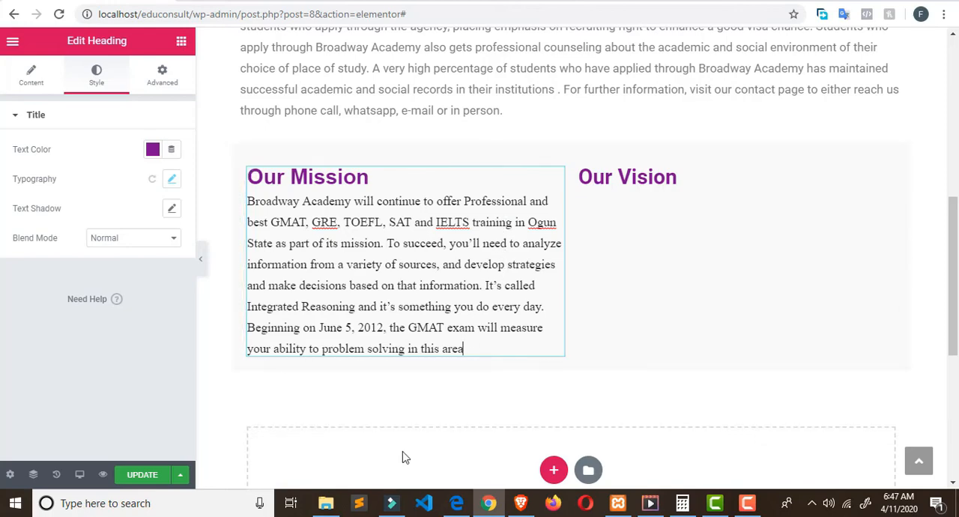
pyautogui.hotkey('ctrl', 'z')
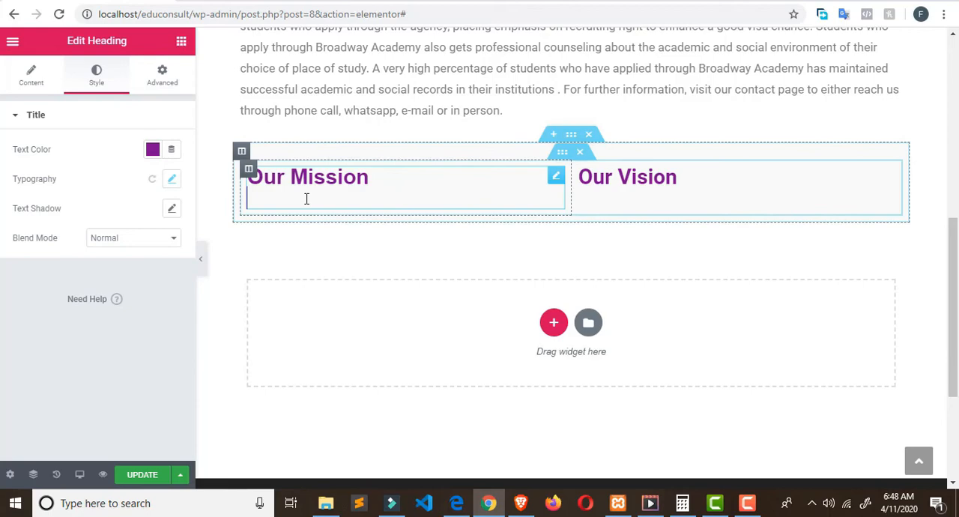
pyautogui.click(561, 180)
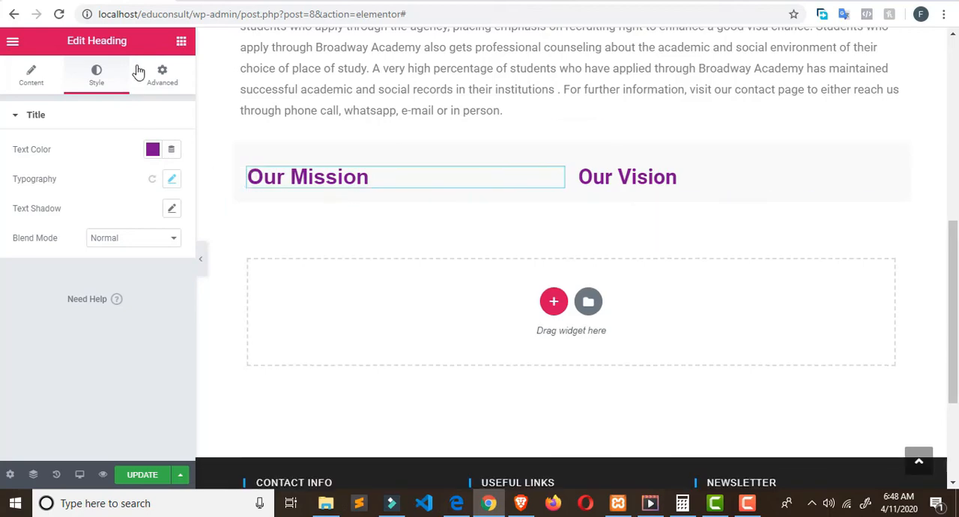
# Step: Place a Text Editor widget beneath the Our Mission heading and replace its placeholder text with the copied mission paragraph
pyautogui.click(183, 42)
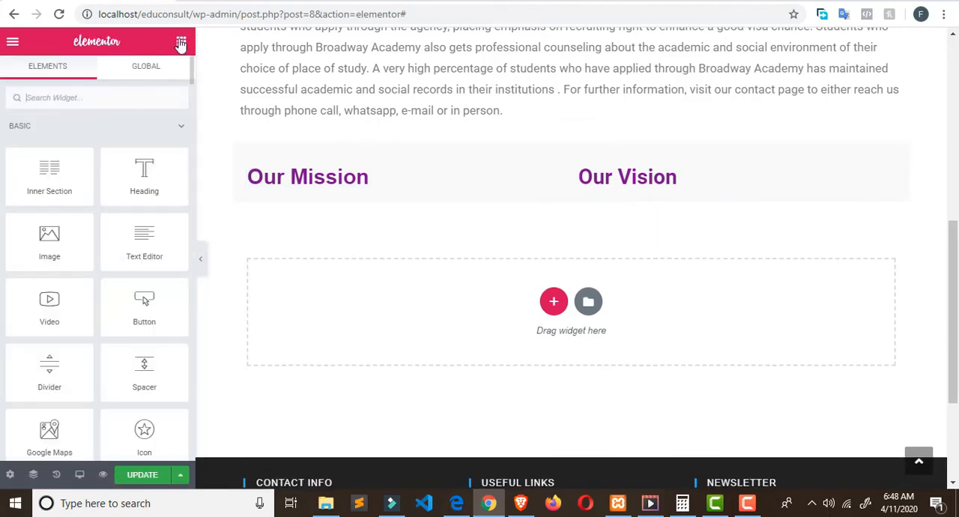
pyautogui.moveTo(152, 249); pyautogui.dragTo(266, 189)
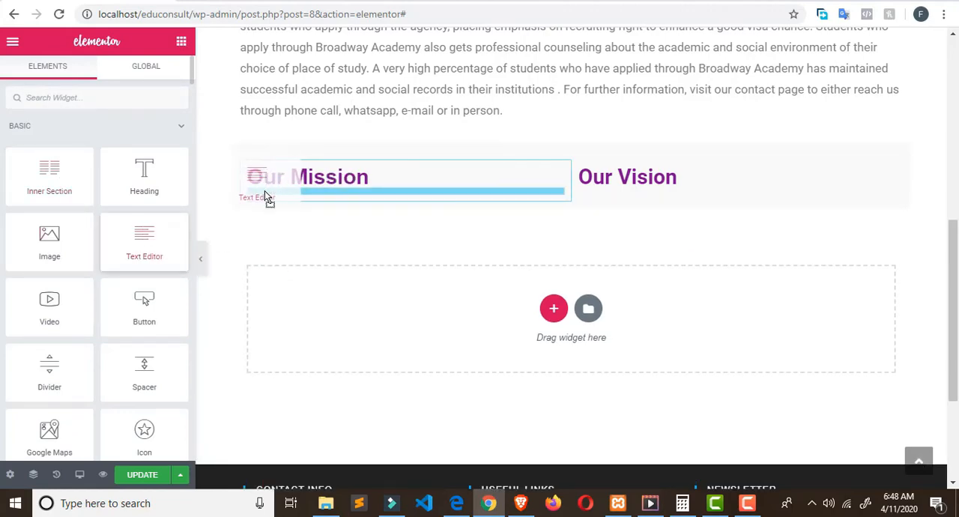
pyautogui.moveTo(264, 192); pyautogui.dragTo(266, 196)
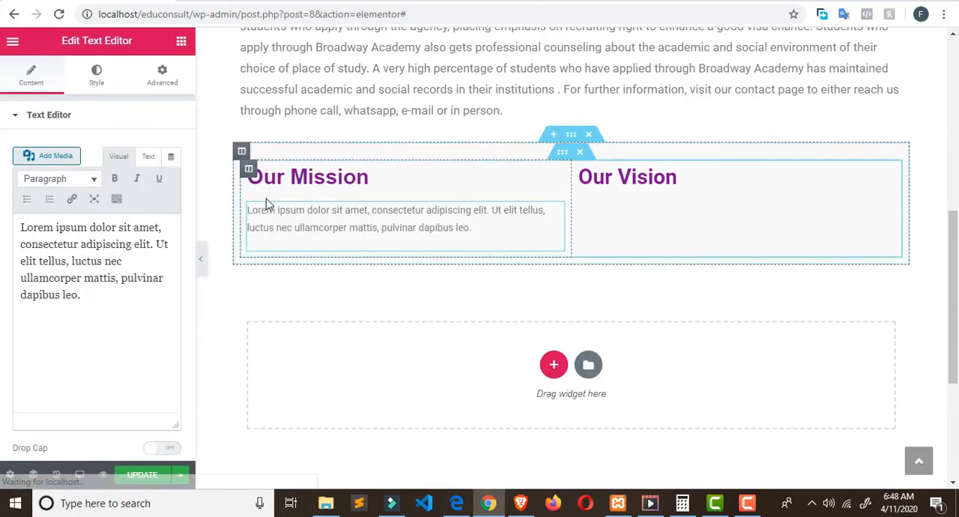
pyautogui.moveTo(117, 306); pyautogui.dragTo(1, 220)
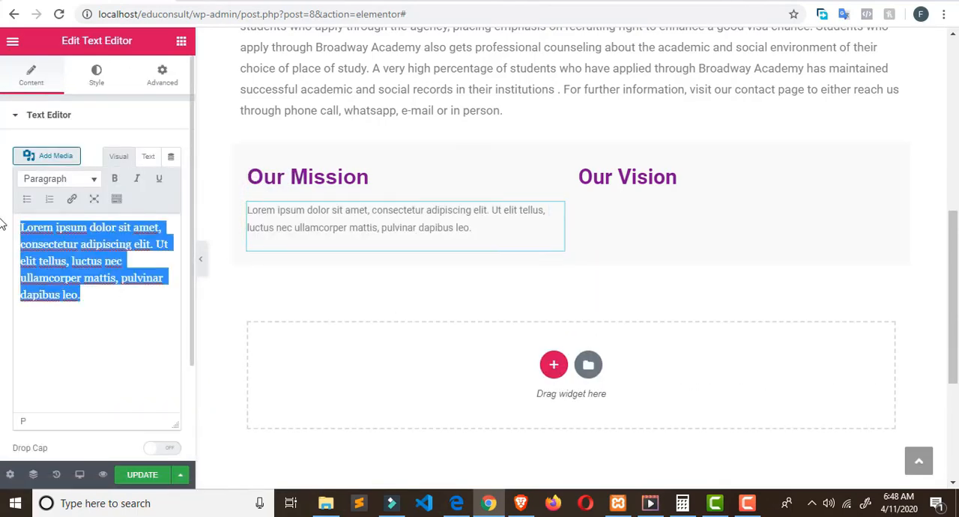
pyautogui.hotkey('ctrl', 'v')
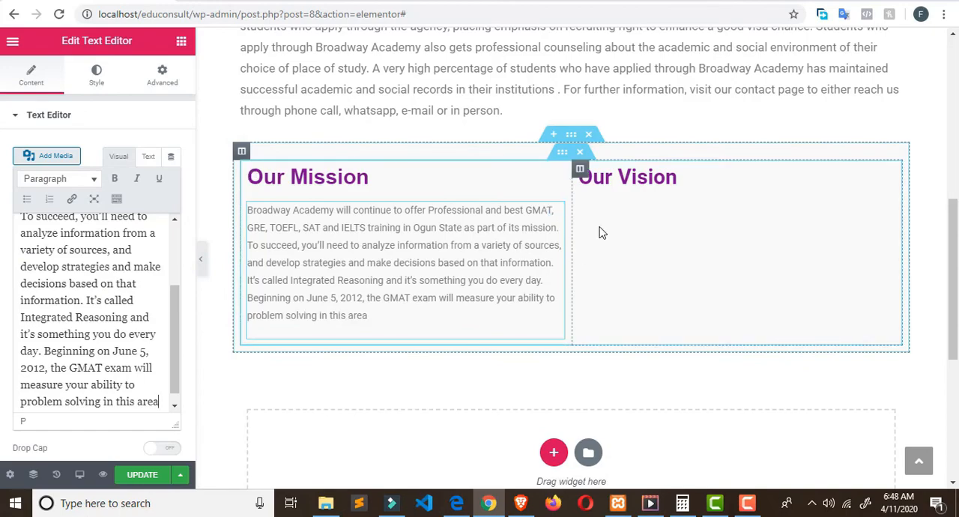
# Step: Inspect the Our Mission paragraph on the live page to examine its font size and line height
pyautogui.hotkey('ctrl', 'Tab')
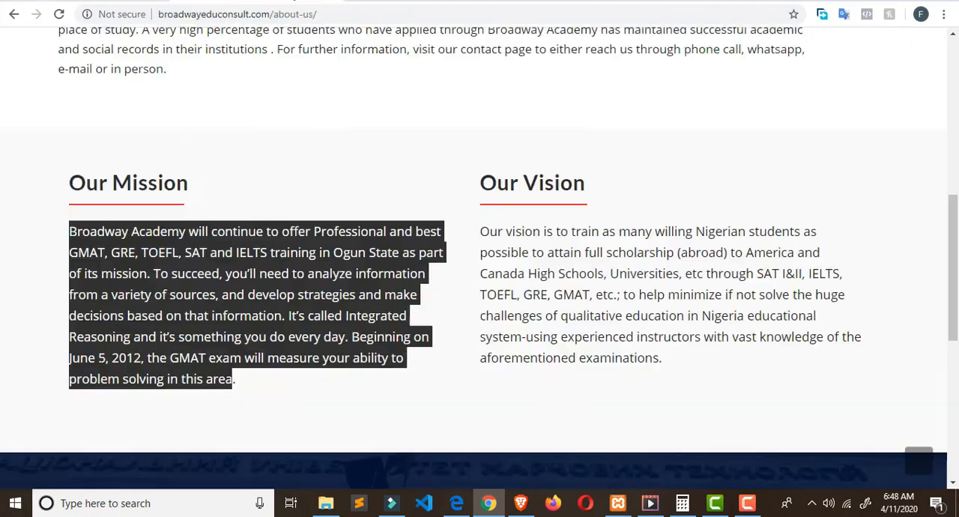
pyautogui.rightClick(237, 227)
pyautogui.click(257, 316)
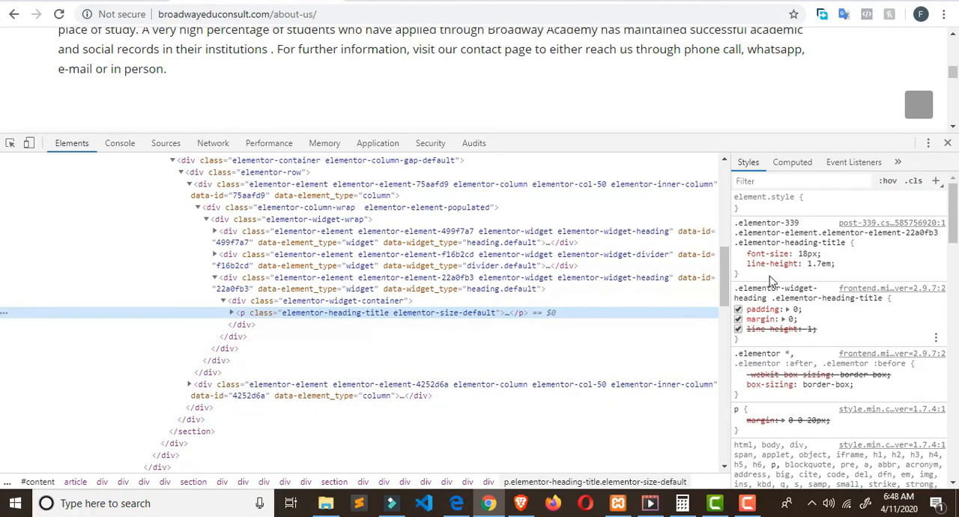
# Step: Set the font size of the Our Mission paragraph to 18 px in the Elementor editor
pyautogui.click(259, 1)
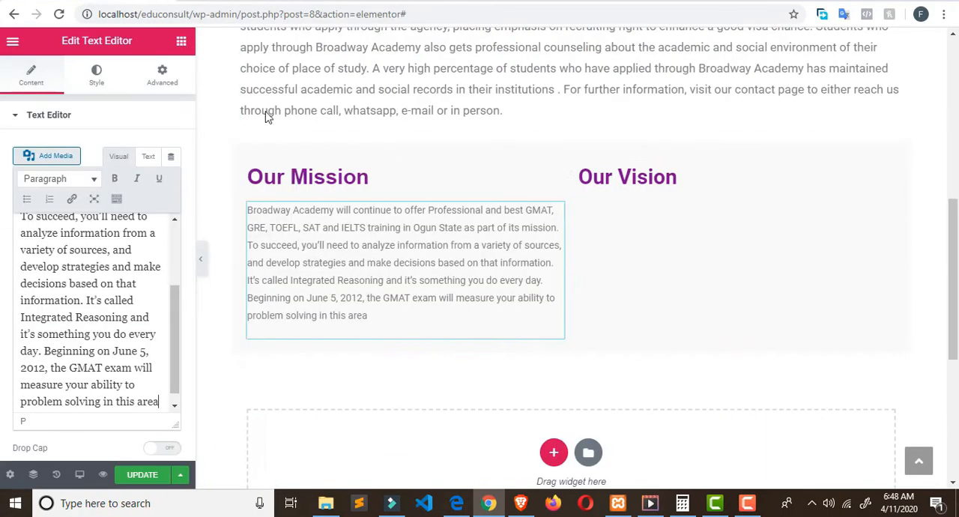
pyautogui.click(103, 85)
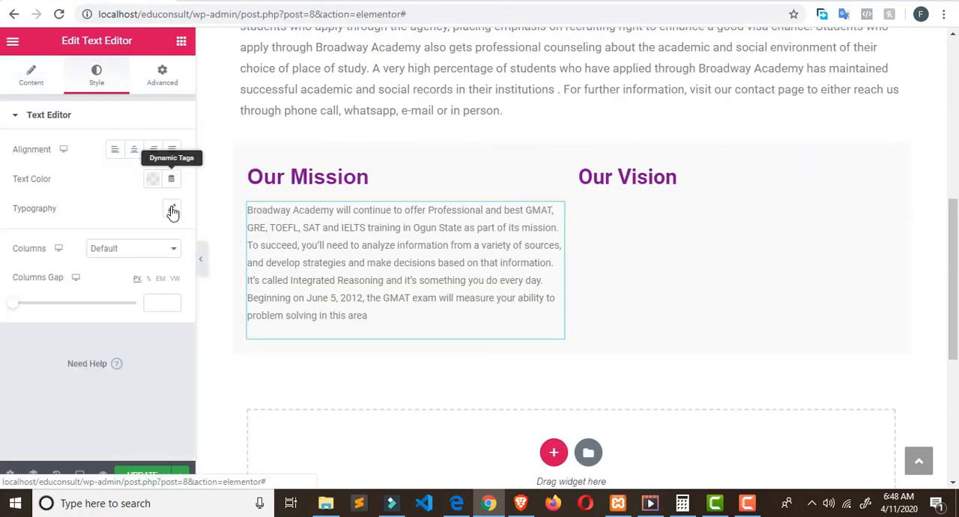
pyautogui.click(171, 208)
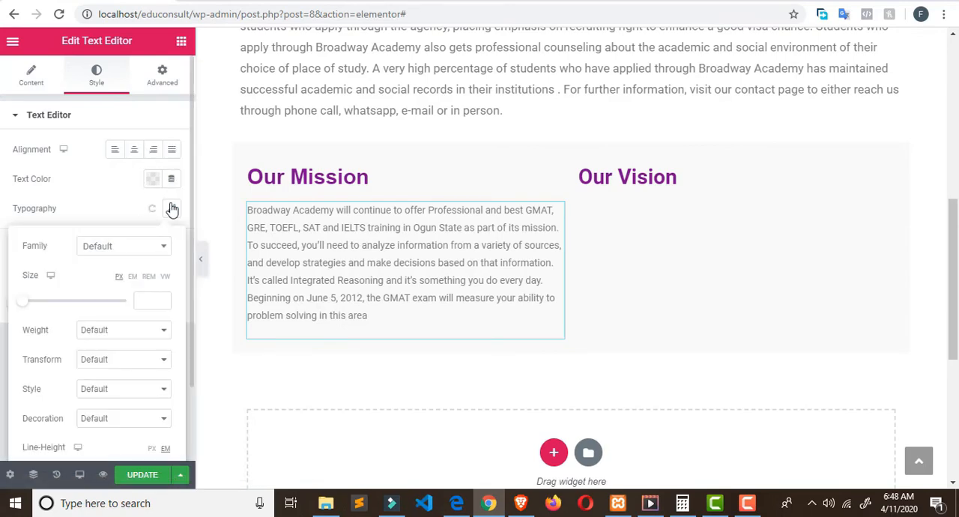
pyautogui.click(150, 302)
pyautogui.write('18')
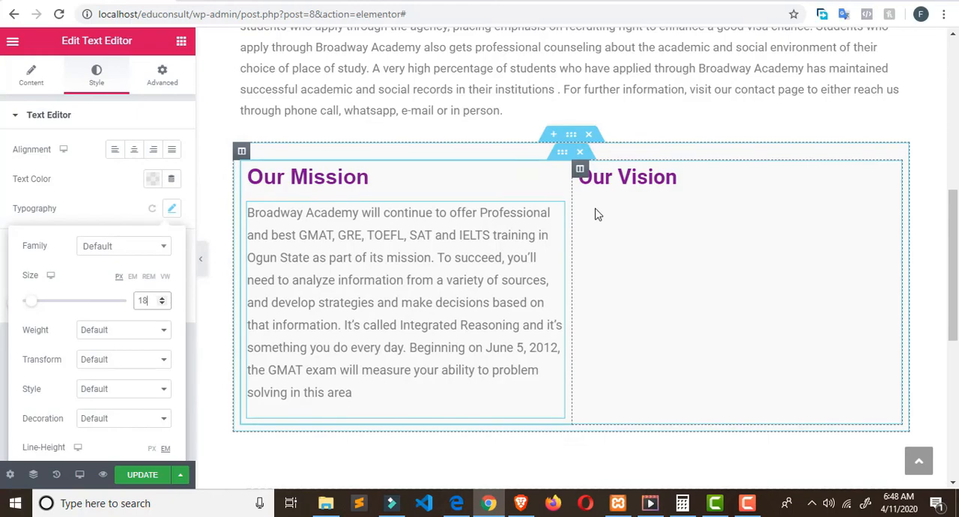
# Step: Close the inspector on the live About us page, select the whole Our Vision paragraph, and return to the Elementor editor
pyautogui.click(281, 1)
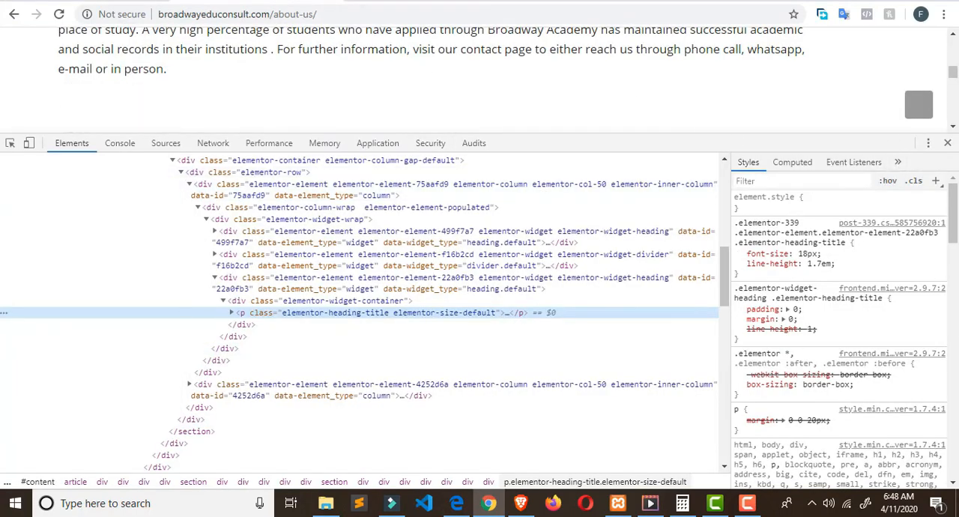
pyautogui.click(947, 143)
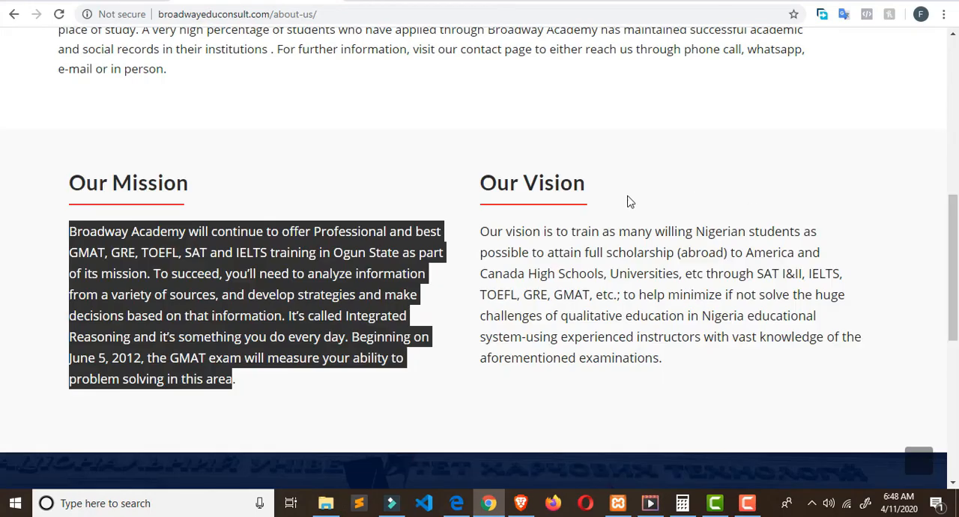
pyautogui.click(485, 231)
pyautogui.moveTo(485, 232); pyautogui.dragTo(678, 359)
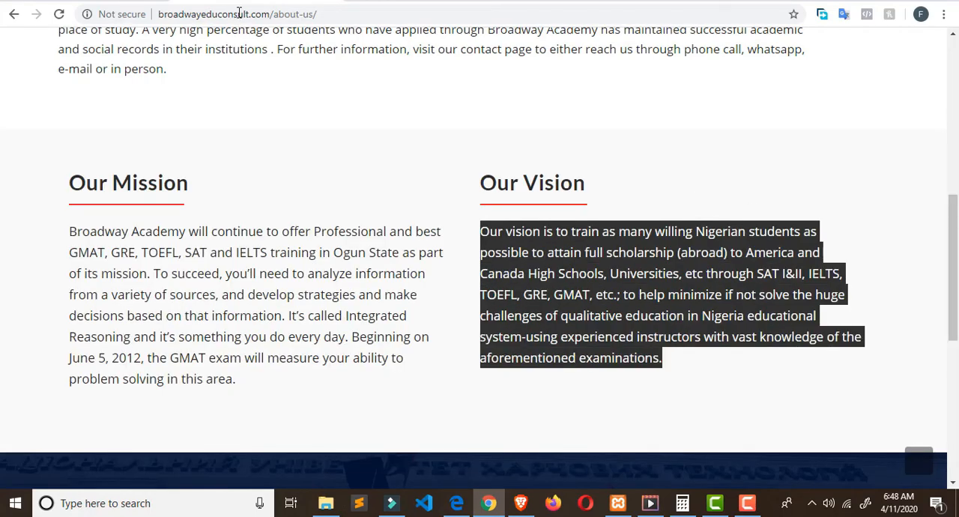
pyautogui.click(62, 2)
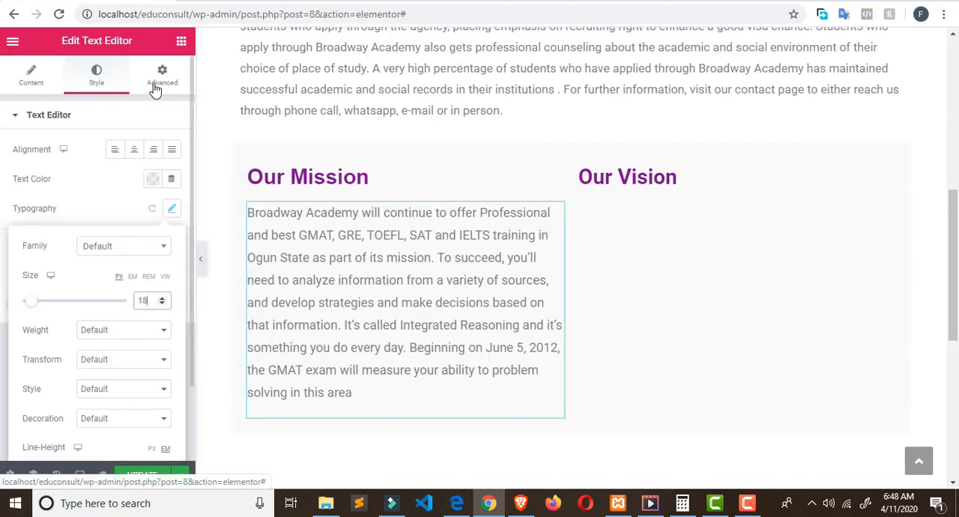
# Step: Place a Text Editor widget beneath the Our Vision heading and replace its placeholder text with the vision paragraph copied from the live page
pyautogui.click(181, 42)
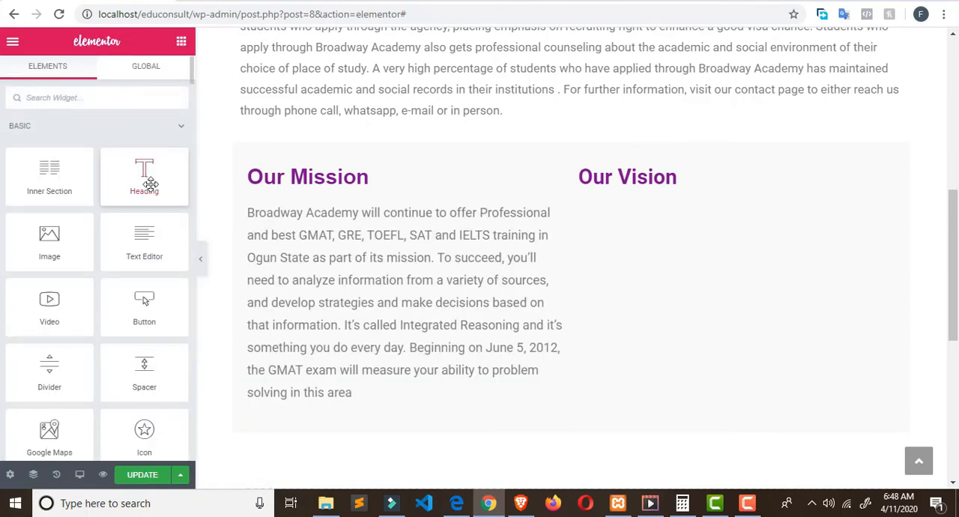
pyautogui.moveTo(146, 236); pyautogui.dragTo(696, 187)
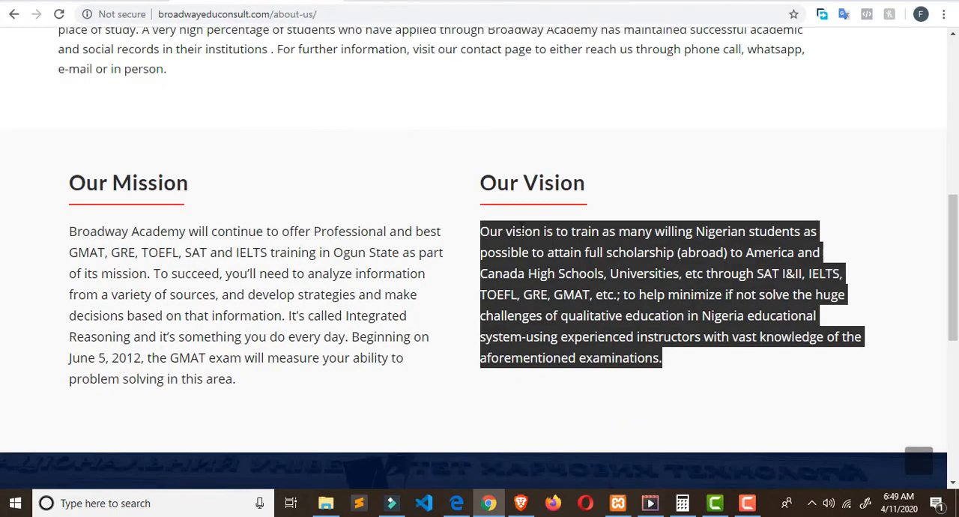
pyautogui.rightClick(523, 241)
pyautogui.click(542, 252)
pyautogui.hotkey('ctrl', 'Tab')
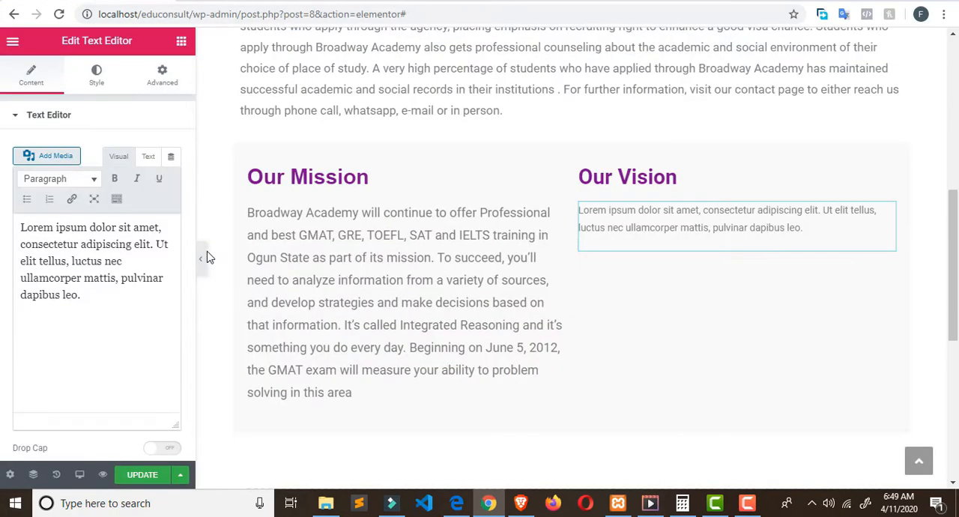
pyautogui.click(18, 234)
pyautogui.hotkey('ctrl', 'a')
pyautogui.hotkey('ctrl', 'v')
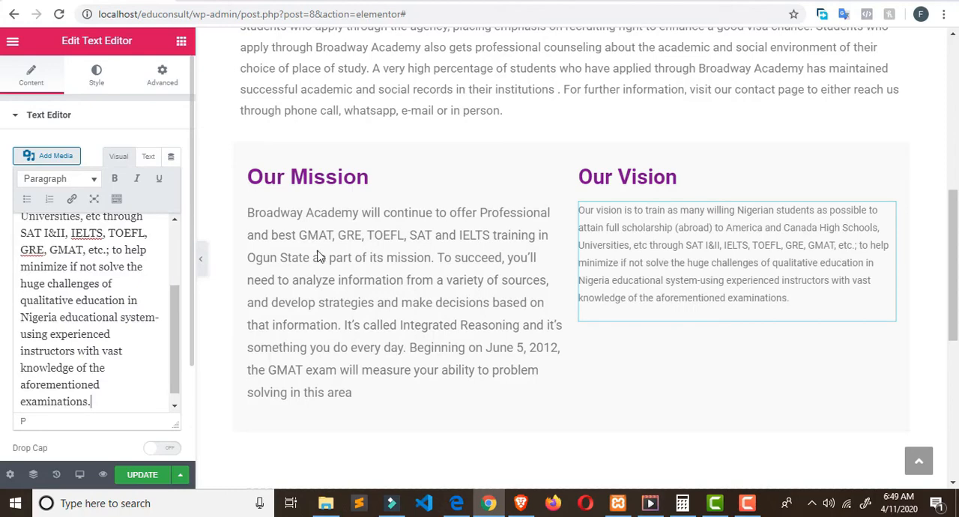
# Step: Set the font size of the Our Vision paragraph to 18 px
pyautogui.click(96, 75)
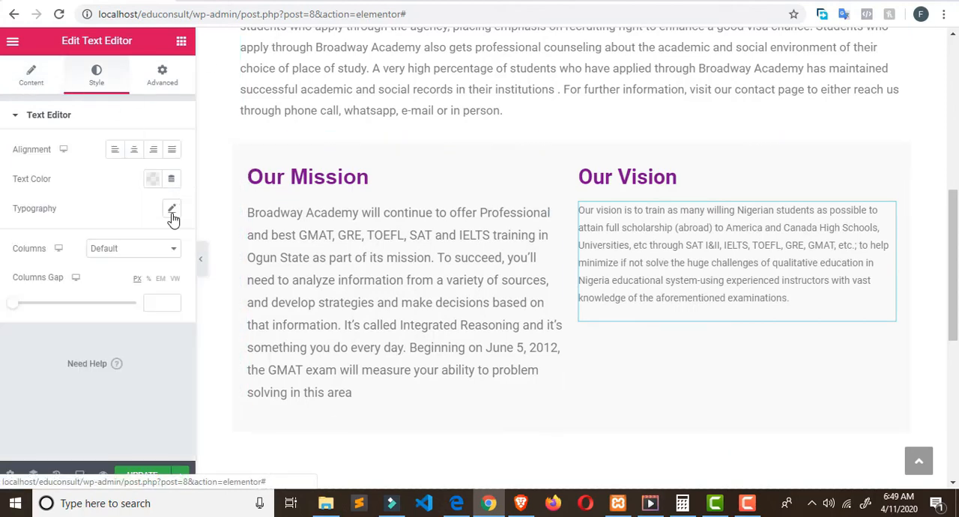
pyautogui.click(171, 208)
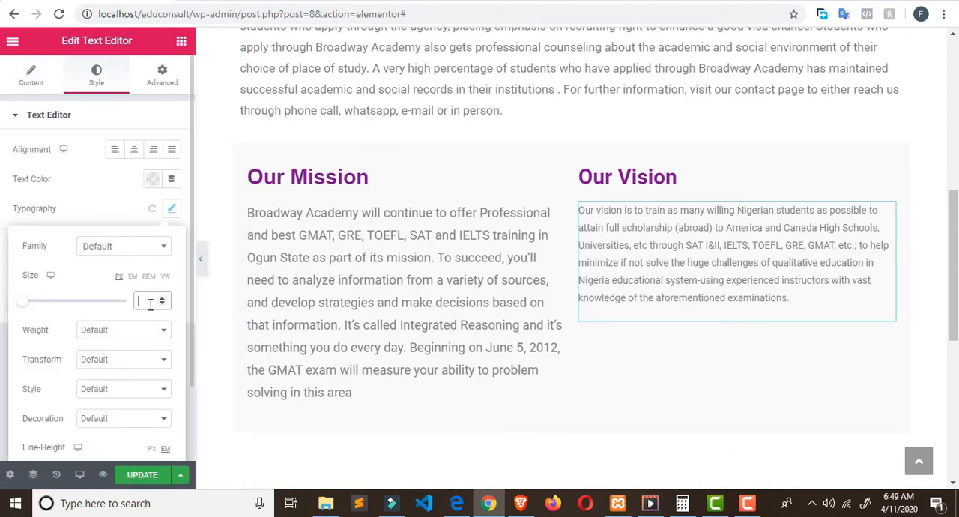
pyautogui.write('18')
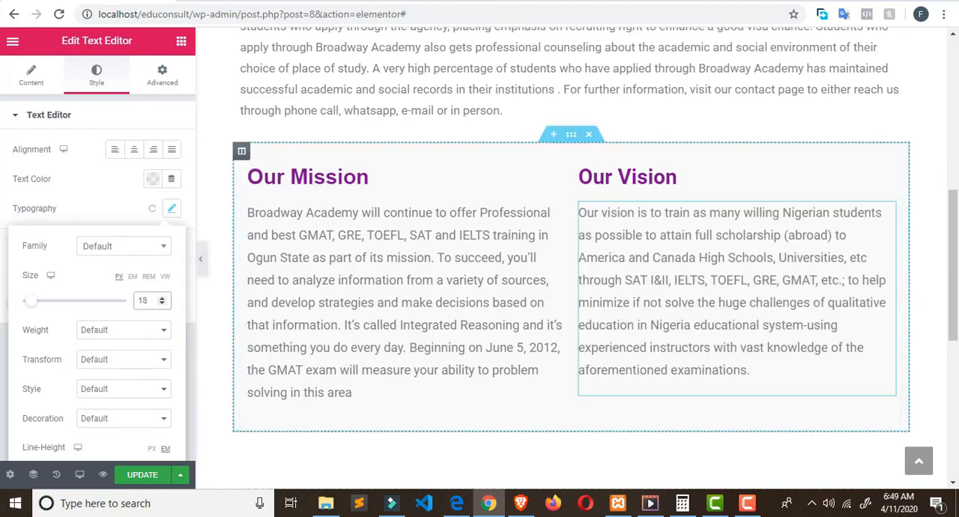
# Step: Insert a Divider widget between the Our Mission heading and its paragraph and reduce its width to 44%
pyautogui.click(182, 42)
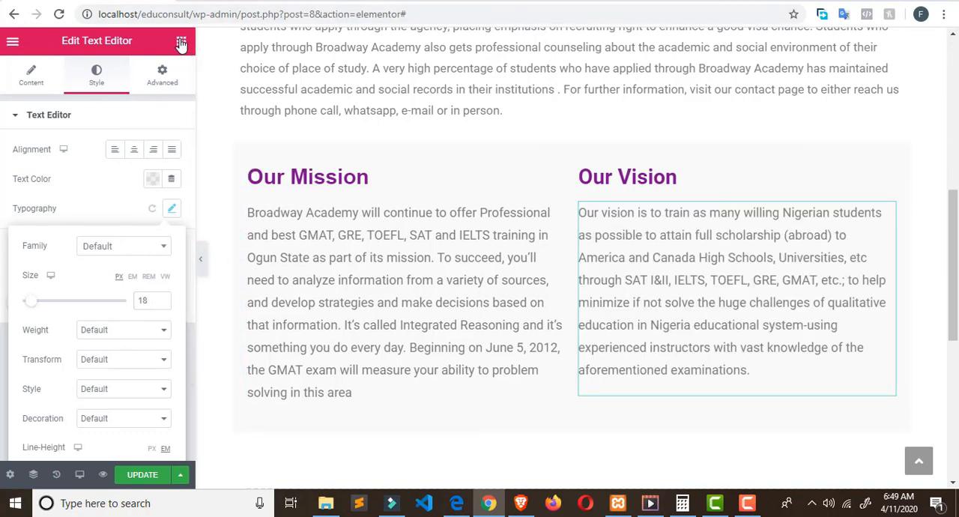
pyautogui.click(181, 43)
pyautogui.scroll(-1, 60, 299)
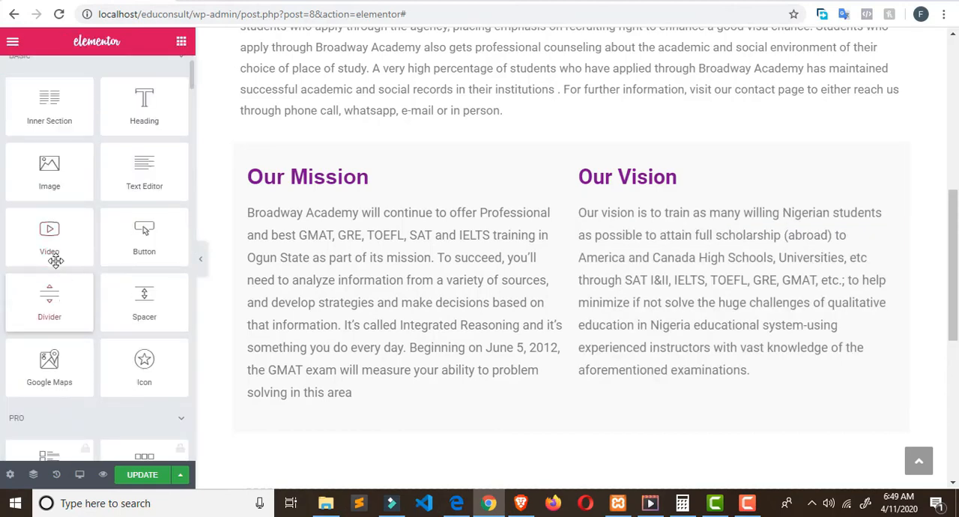
pyautogui.moveTo(56, 308); pyautogui.dragTo(353, 219)
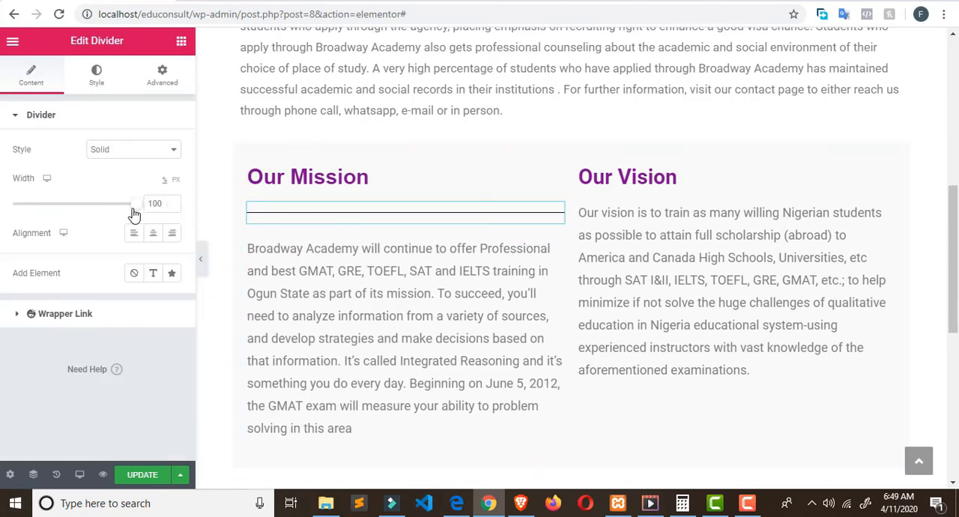
pyautogui.moveTo(133, 214); pyautogui.dragTo(68, 218)
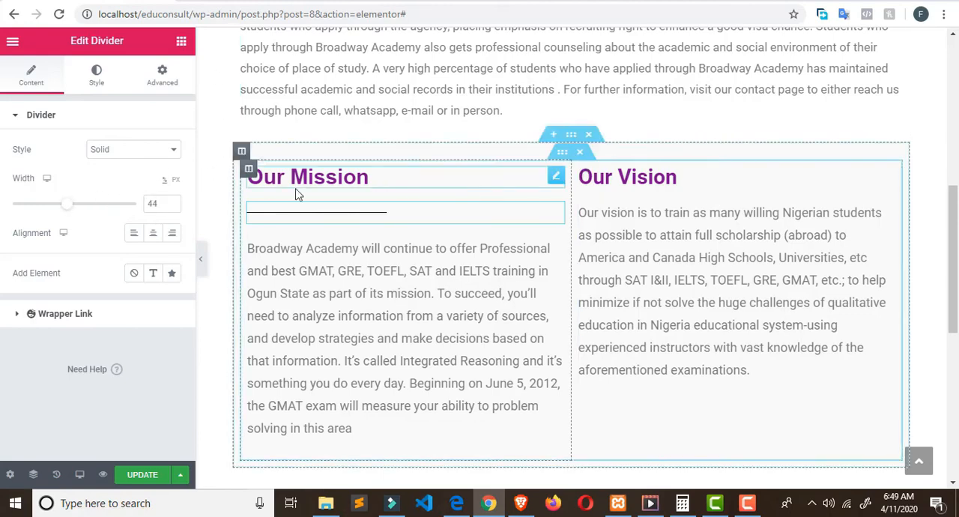
# Step: Insert a Divider widget between the Our Vision heading and its paragraph and reduce its width to 41%
pyautogui.click(181, 42)
pyautogui.moveTo(53, 348); pyautogui.dragTo(658, 216)
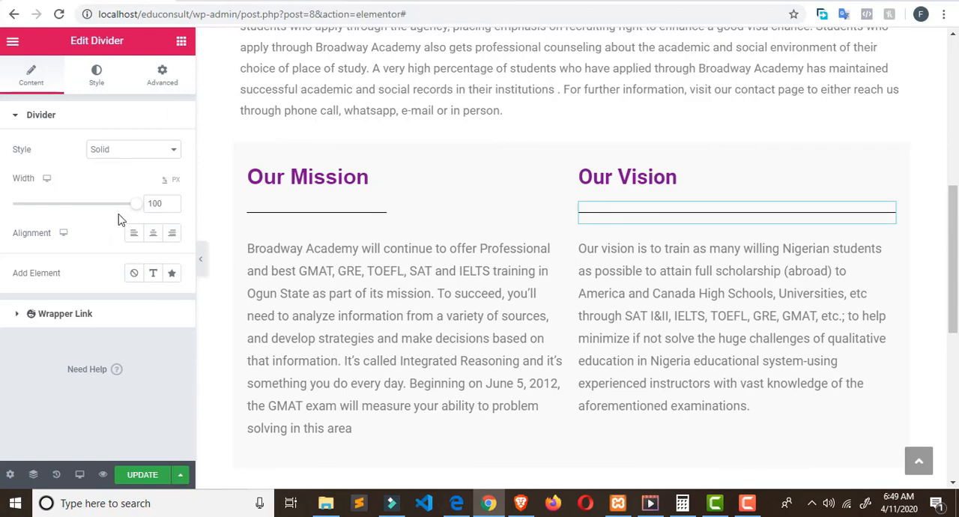
pyautogui.moveTo(132, 205); pyautogui.dragTo(66, 208)
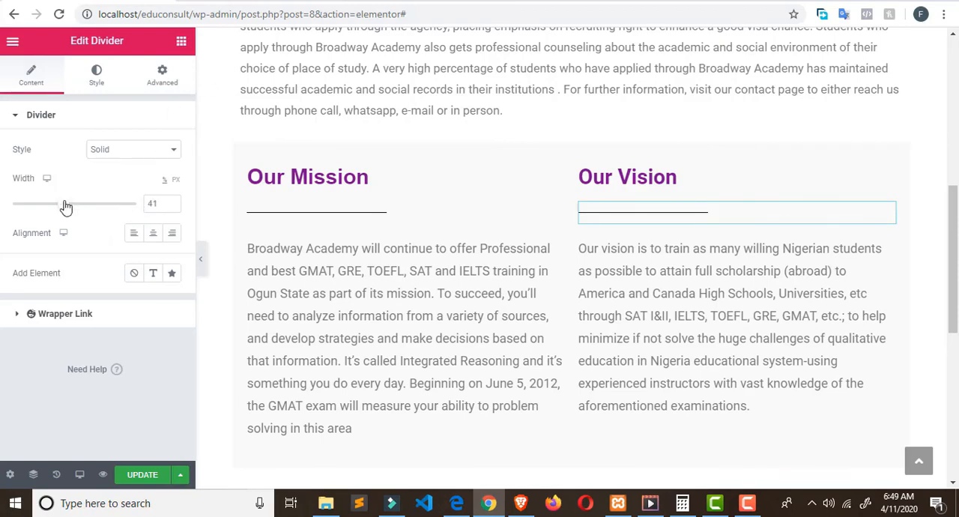
# Step: Compare the Our Mission and Our Vision section with the live About us page, and save the update in Elementor
pyautogui.scroll(-3, 614, 163)
pyautogui.scroll(2, 615, 165)
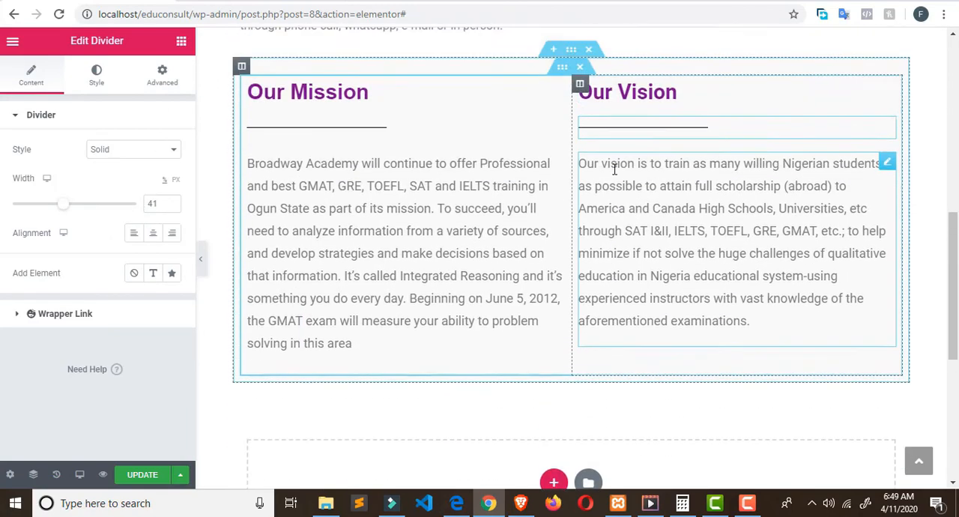
pyautogui.scroll(2, 615, 168)
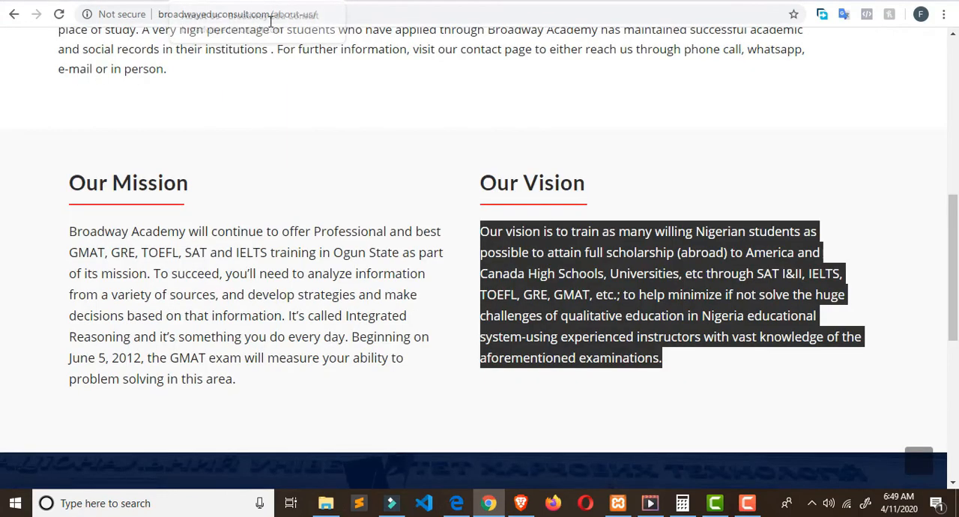
pyautogui.scroll(-4, 422, 165)
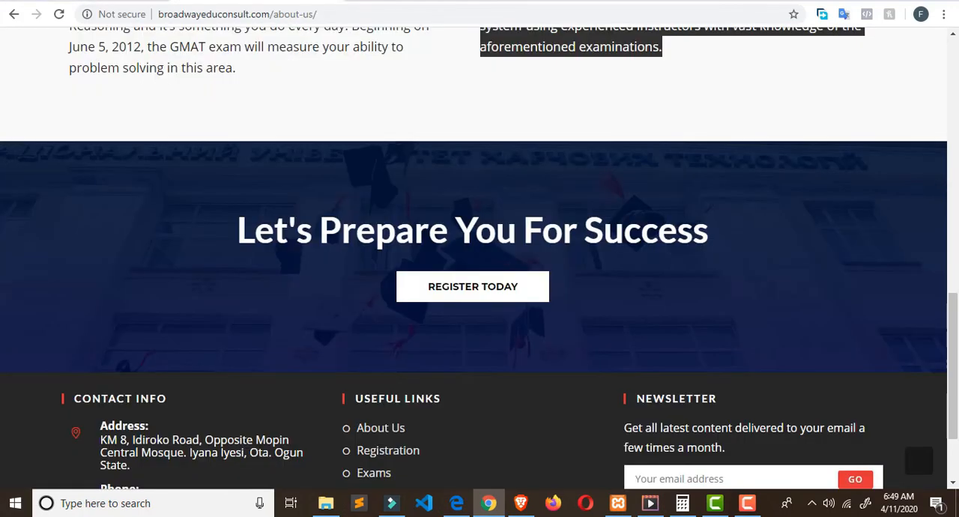
pyautogui.scroll(5, 408, 88)
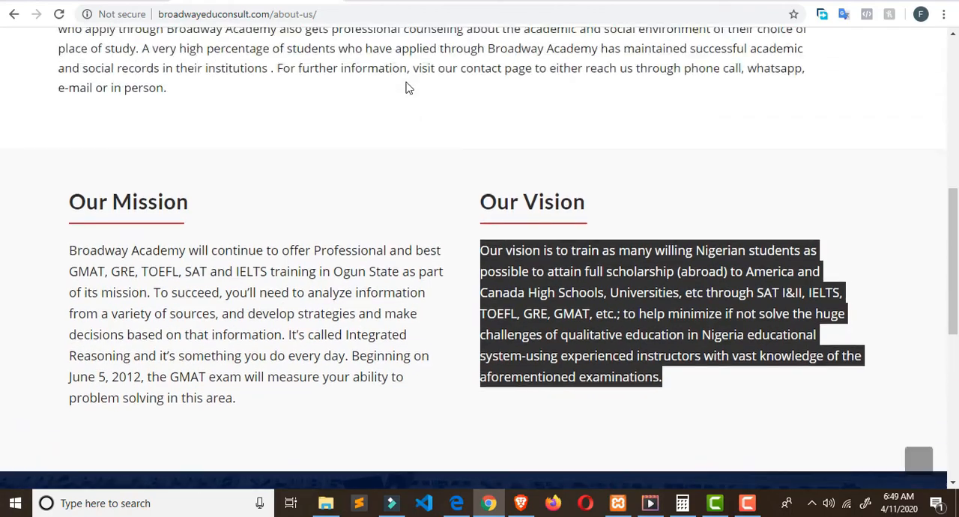
pyautogui.click(116, 4)
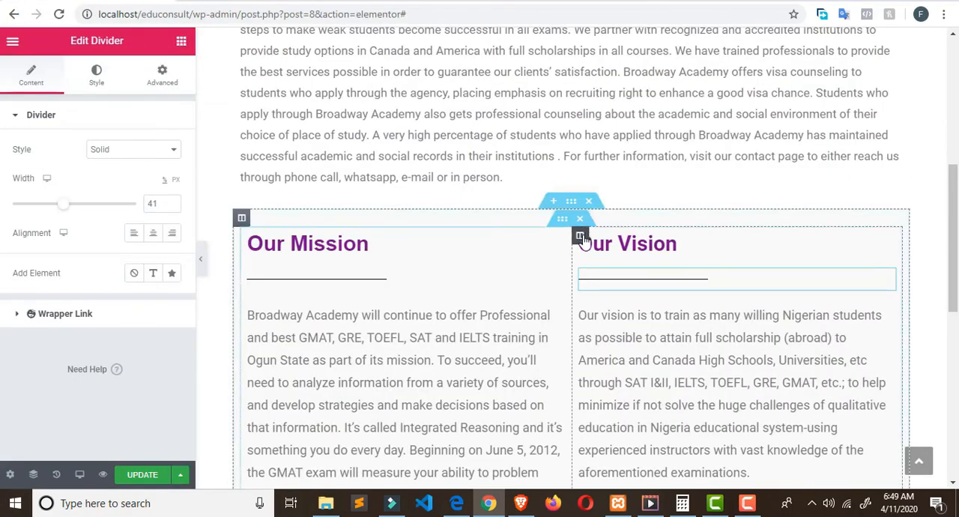
pyautogui.scroll(-5, 582, 243)
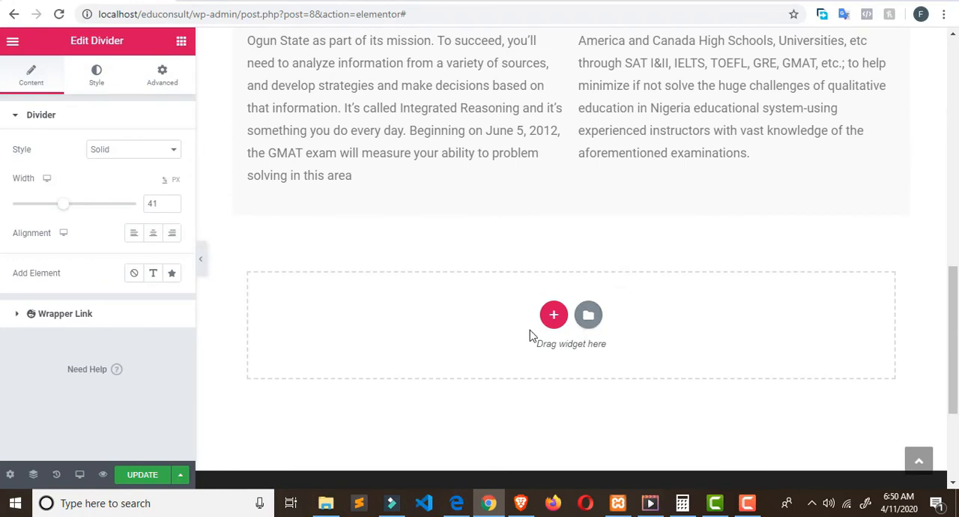
pyautogui.click(142, 479)
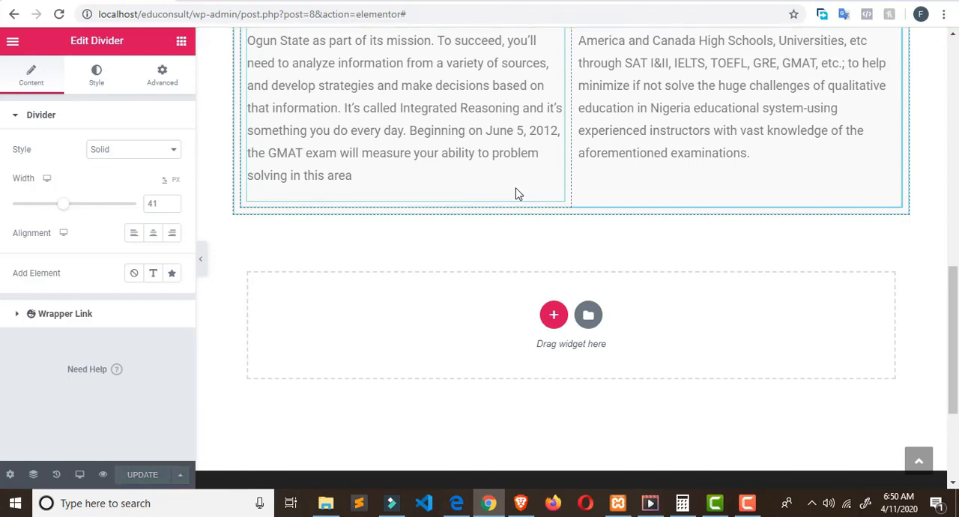
# Step: Review the edited About us page from its heading to the footer against the live page, including the live banner above the footer
pyautogui.scroll(4, 515, 193)
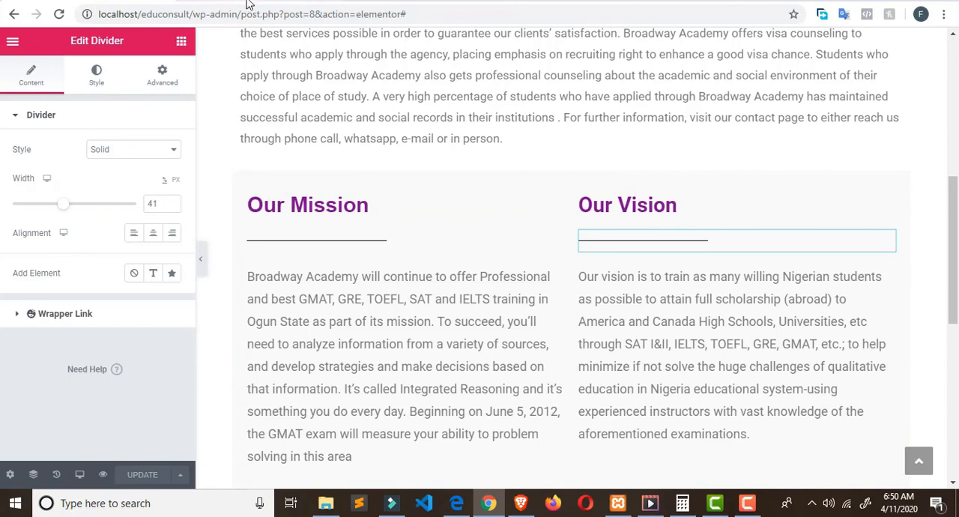
pyautogui.scroll(-1, 385, 191)
pyautogui.scroll(1, 385, 190)
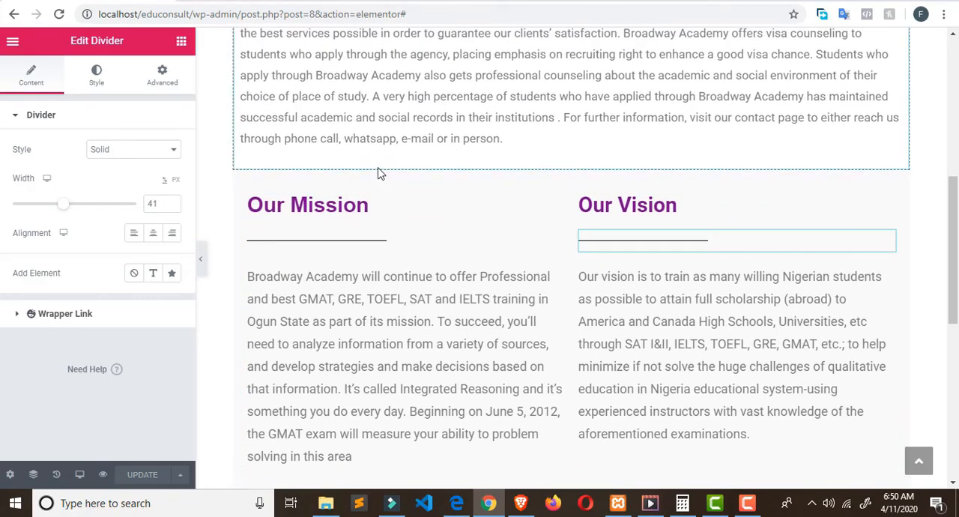
pyautogui.scroll(4, 379, 172)
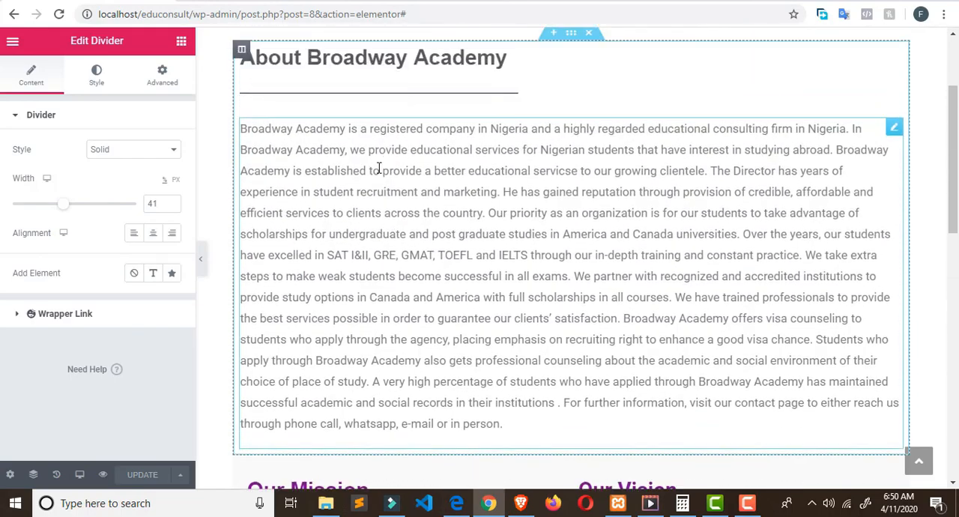
pyautogui.click(249, 1)
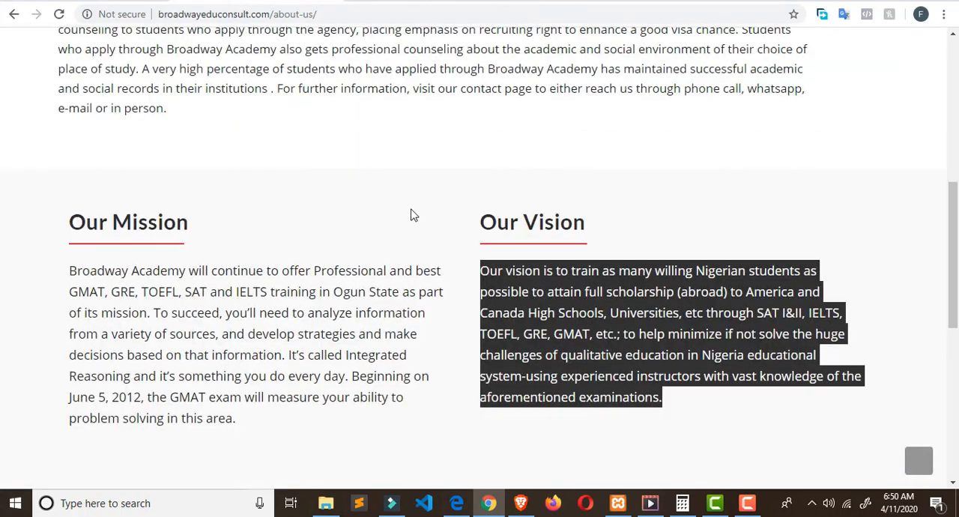
pyautogui.scroll(-5, 411, 210)
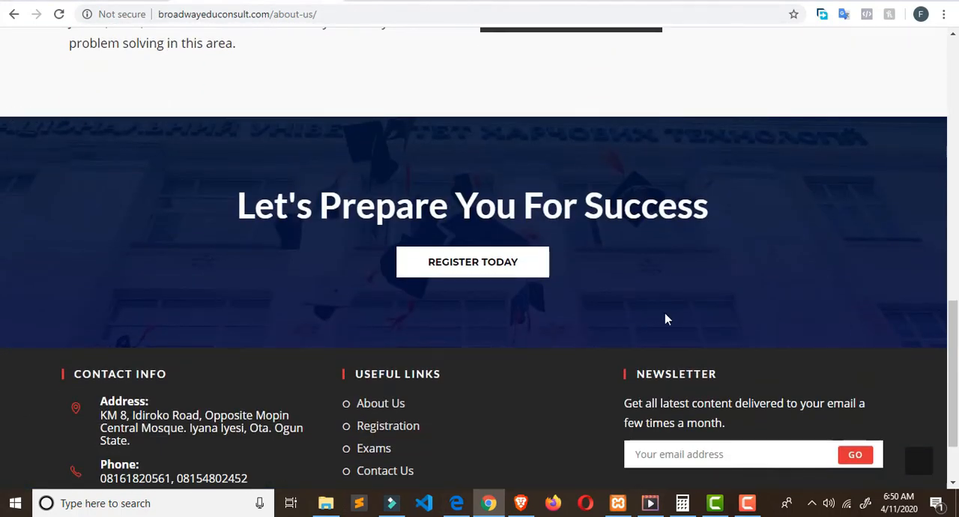
pyautogui.click(100, 1)
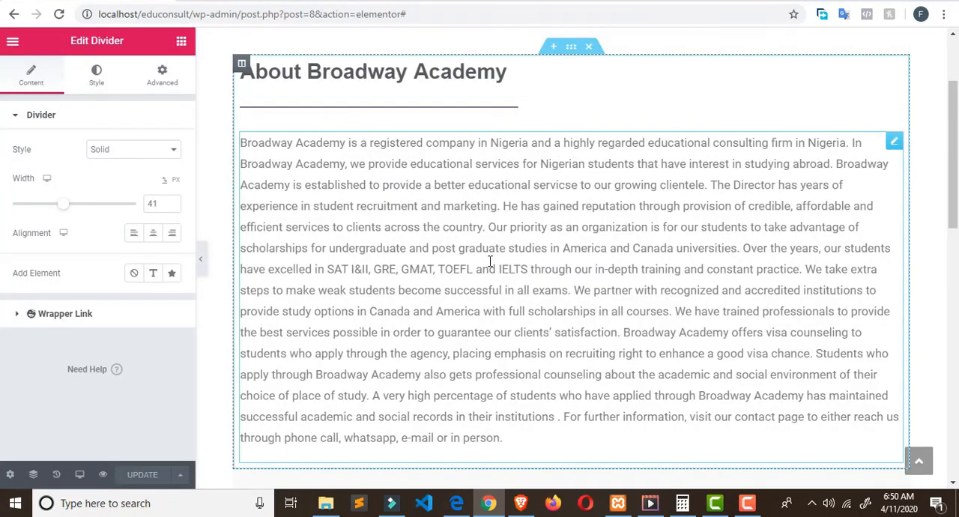
pyautogui.scroll(-4, 491, 260)
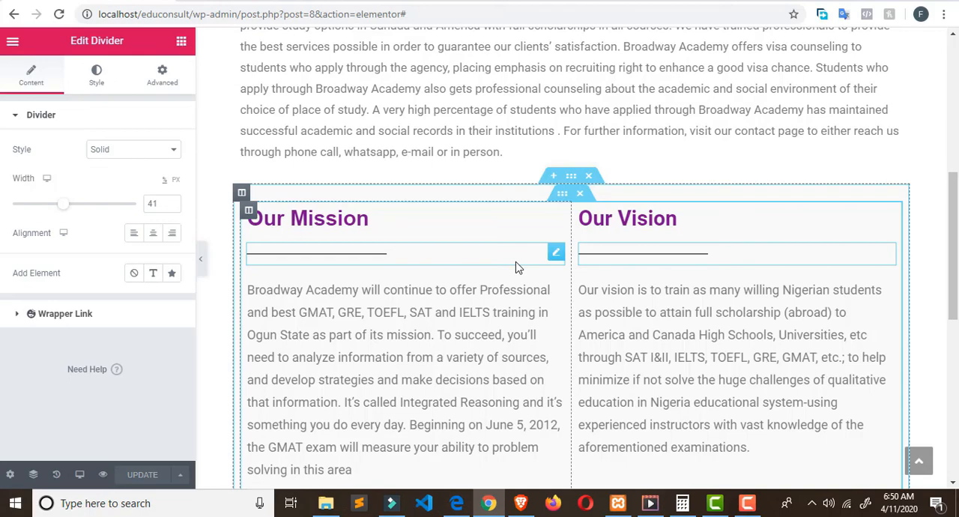
pyautogui.scroll(-5, 515, 267)
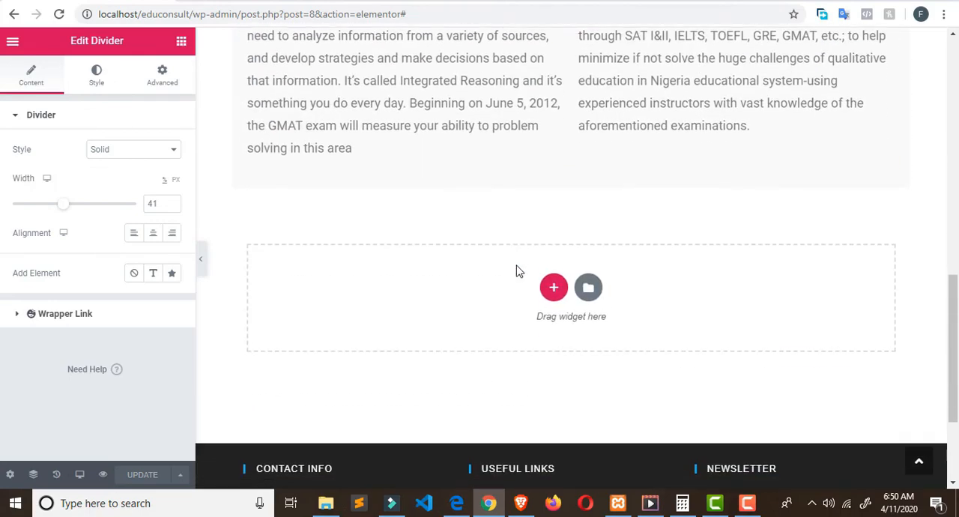
pyautogui.scroll(-2, 516, 272)
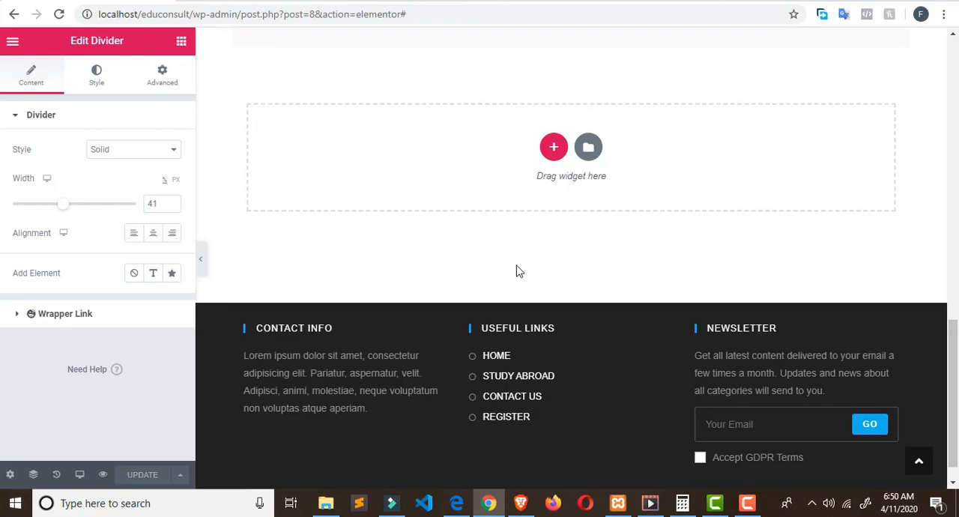
pyautogui.scroll(20, 517, 272)
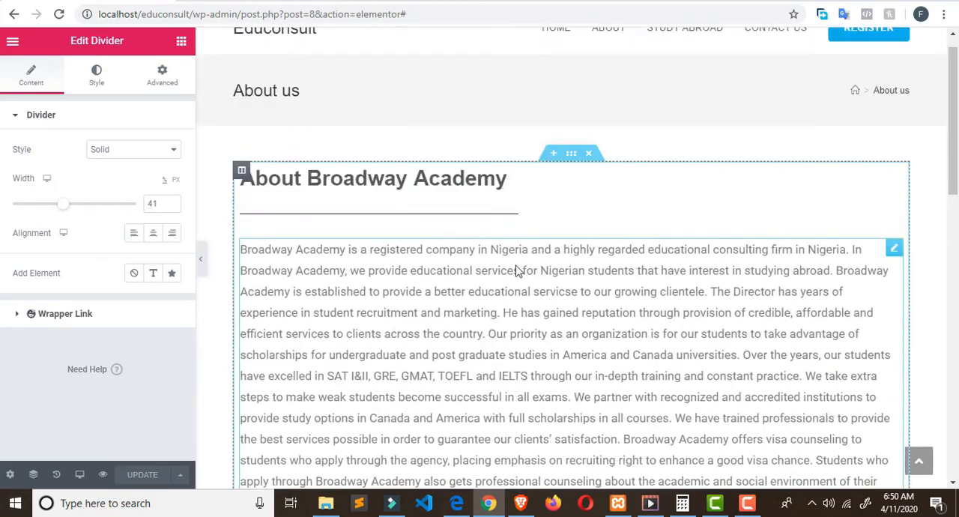